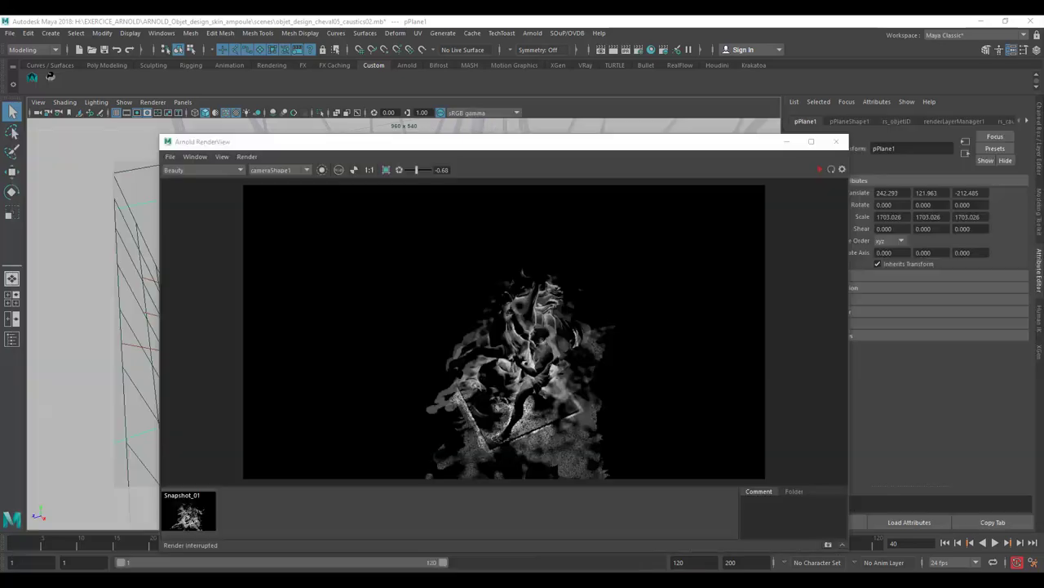
Step: Move the Arnold RenderView with the Snapshot_01 caustics test aside and close it
{"action": "left_click", "coordinate": [653, 140]}
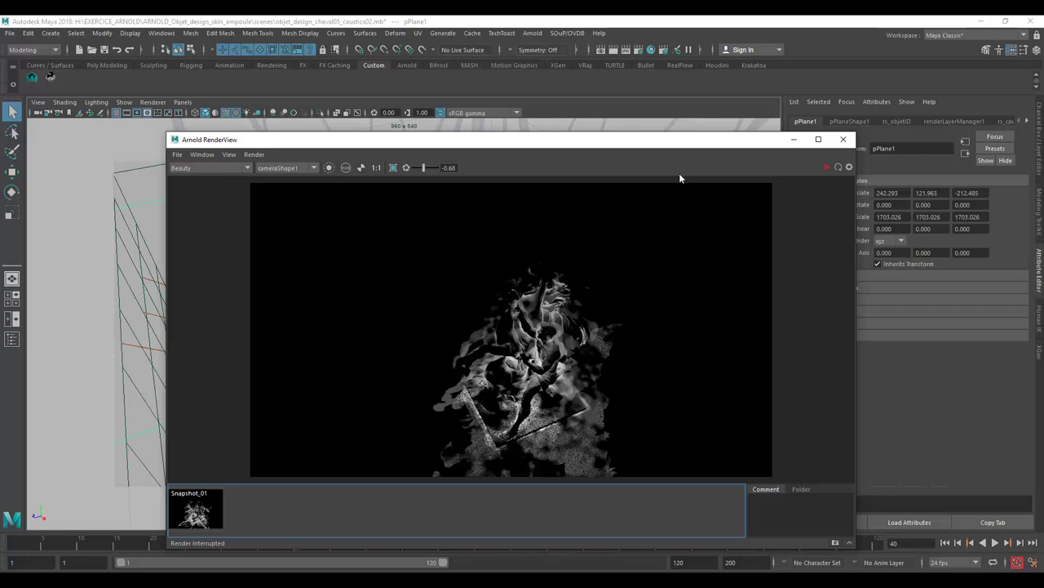
{"action": "left_click_drag", "start_coordinate": [667, 142], "coordinate": [646, 138]}
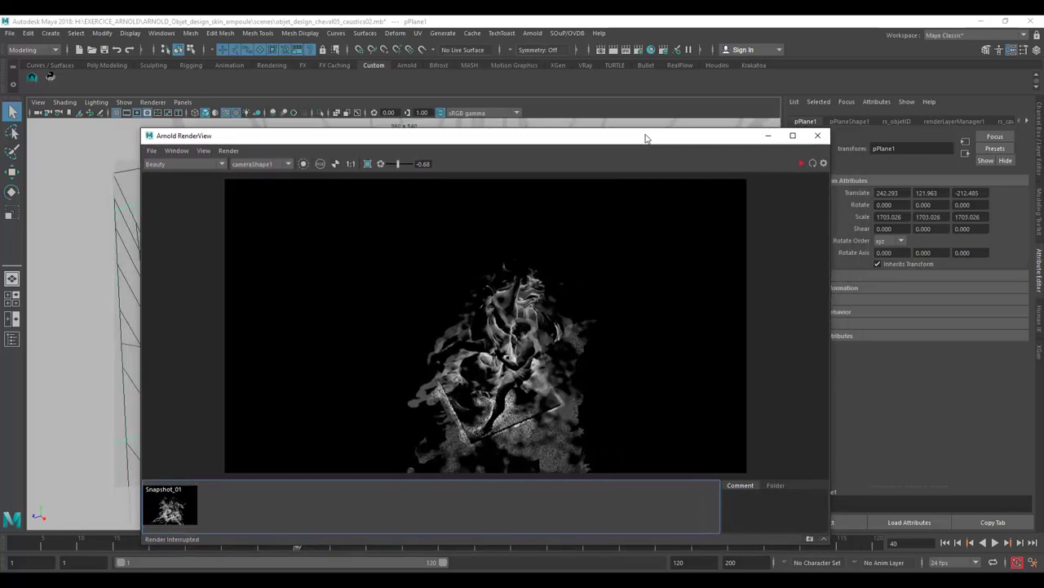
{"action": "left_click_drag", "start_coordinate": [646, 138], "coordinate": [614, 139]}
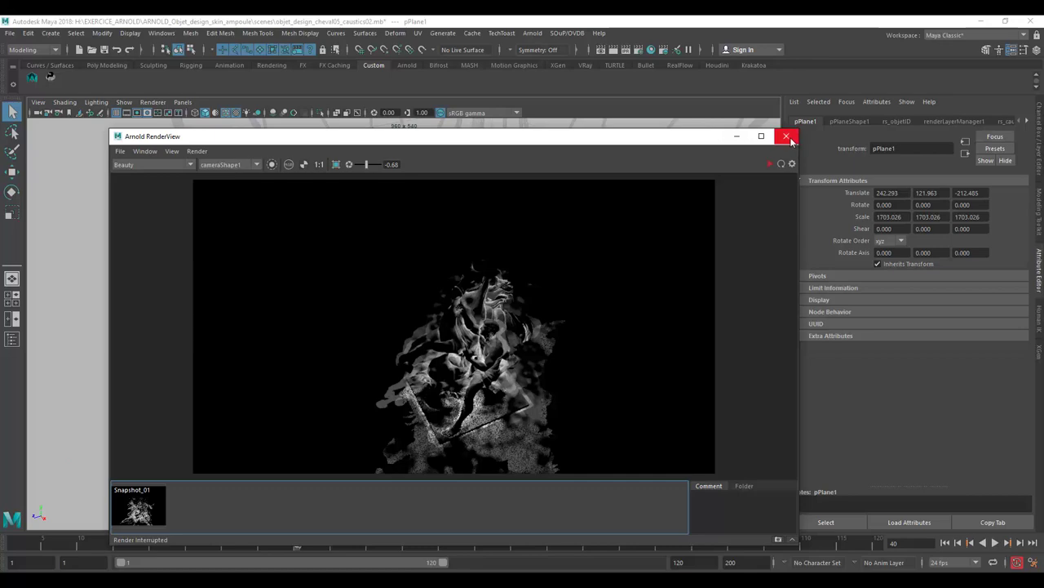
{"action": "left_click", "coordinate": [788, 137]}
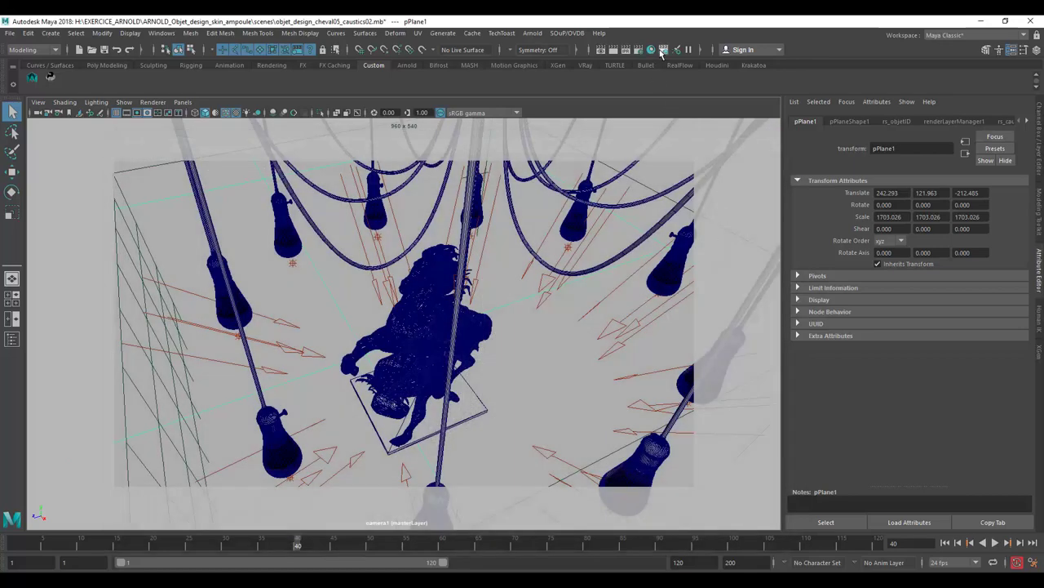
Step: Open Render Setup, then select and expand the caustics layer to list its collections
{"action": "left_click", "coordinate": [664, 50]}
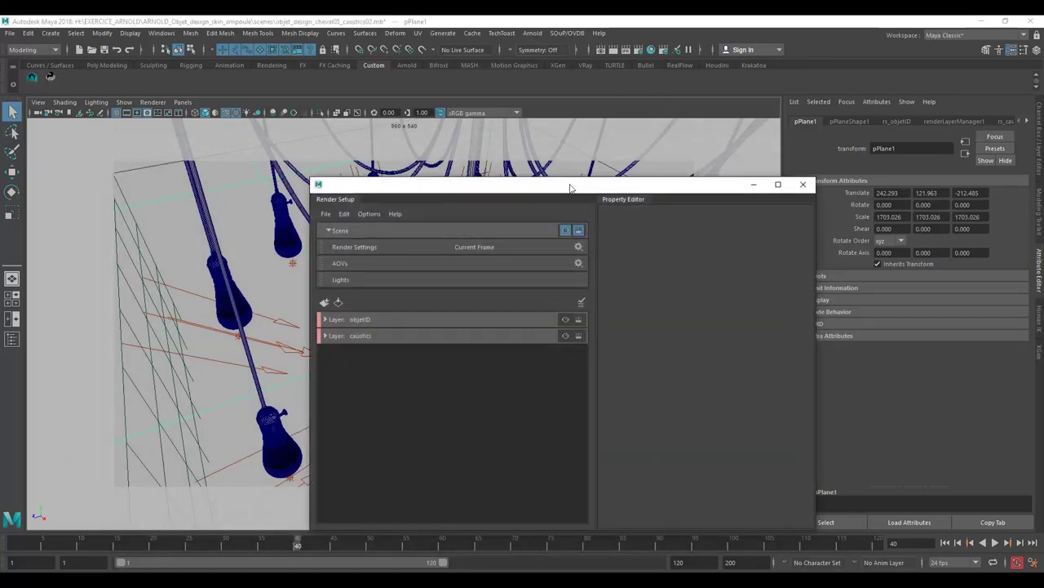
{"action": "left_click_drag", "start_coordinate": [573, 177], "coordinate": [542, 115]}
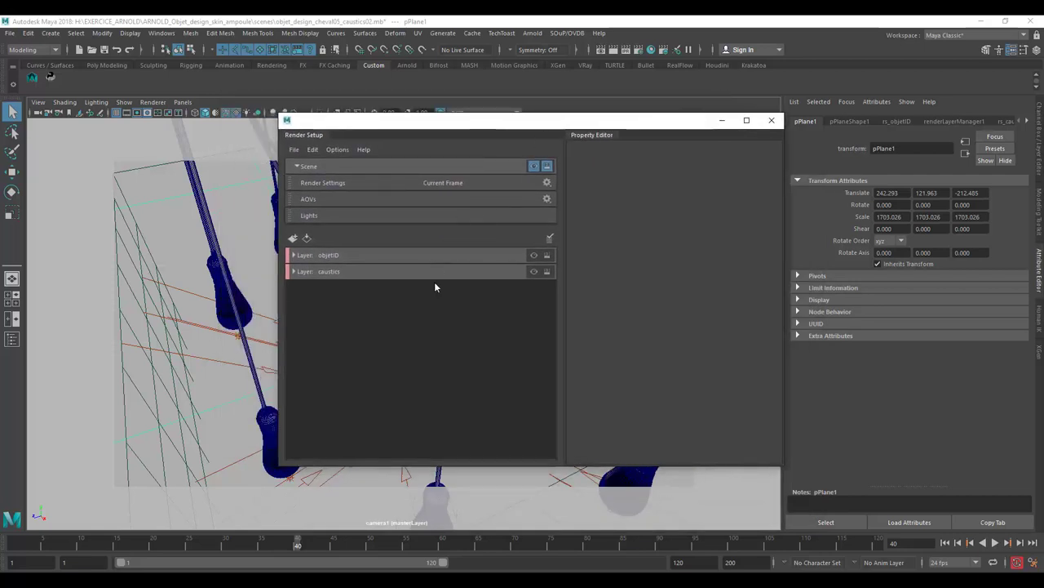
{"action": "left_click", "coordinate": [433, 274]}
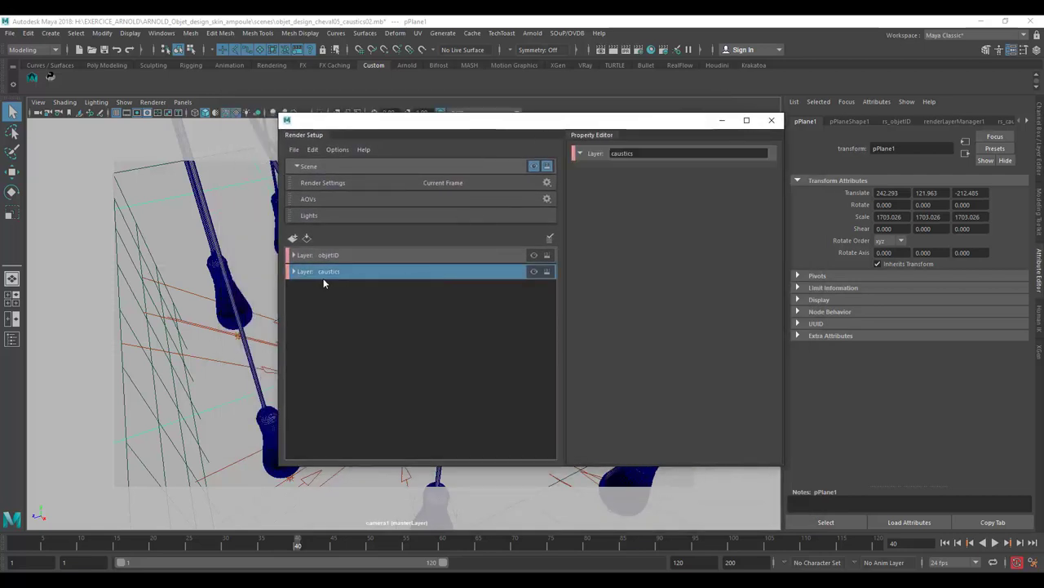
{"action": "left_click", "coordinate": [295, 272]}
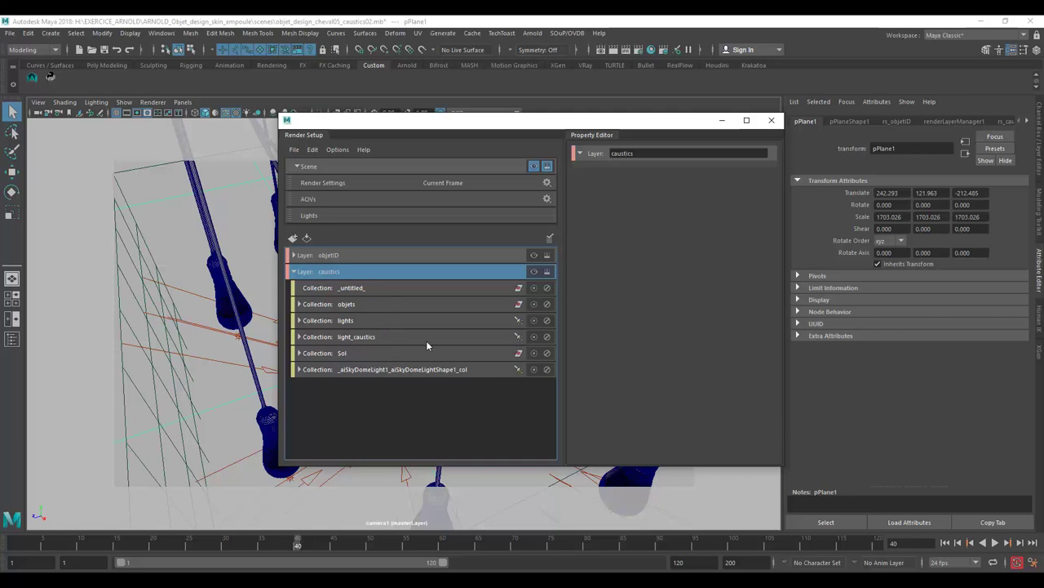
{"action": "mouse_move", "coordinate": [462, 127]}
{"action": "left_mouse_down"}
{"action": "mouse_move", "coordinate": [648, 166]}
{"action": "mouse_move", "coordinate": [618, 140]}
{"action": "mouse_move", "coordinate": [599, 149]}
{"action": "mouse_move", "coordinate": [601, 162]}
{"action": "mouse_move", "coordinate": [586, 144]}
{"action": "left_mouse_up"}
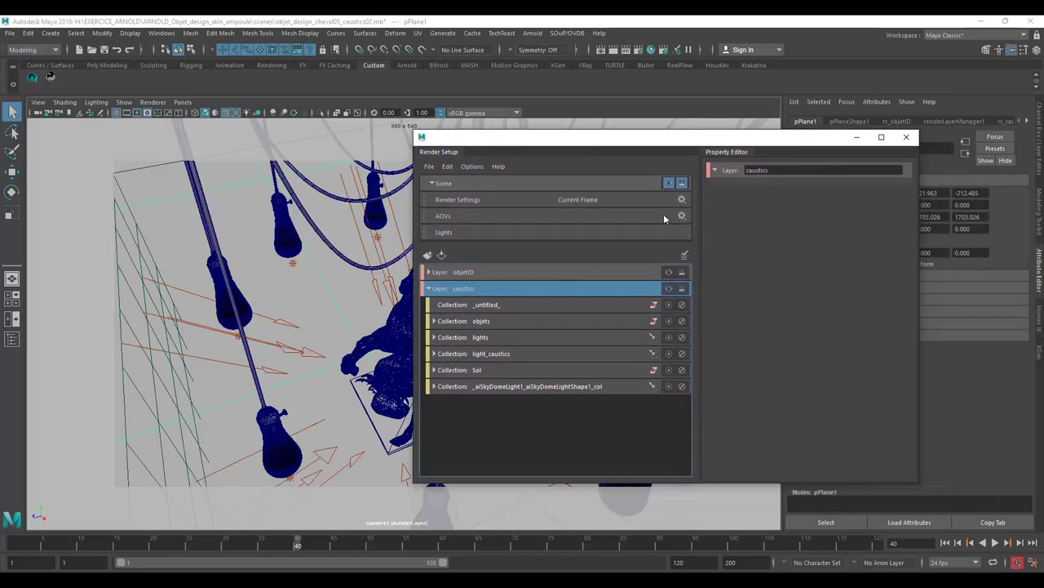
{"action": "left_click", "coordinate": [668, 185]}
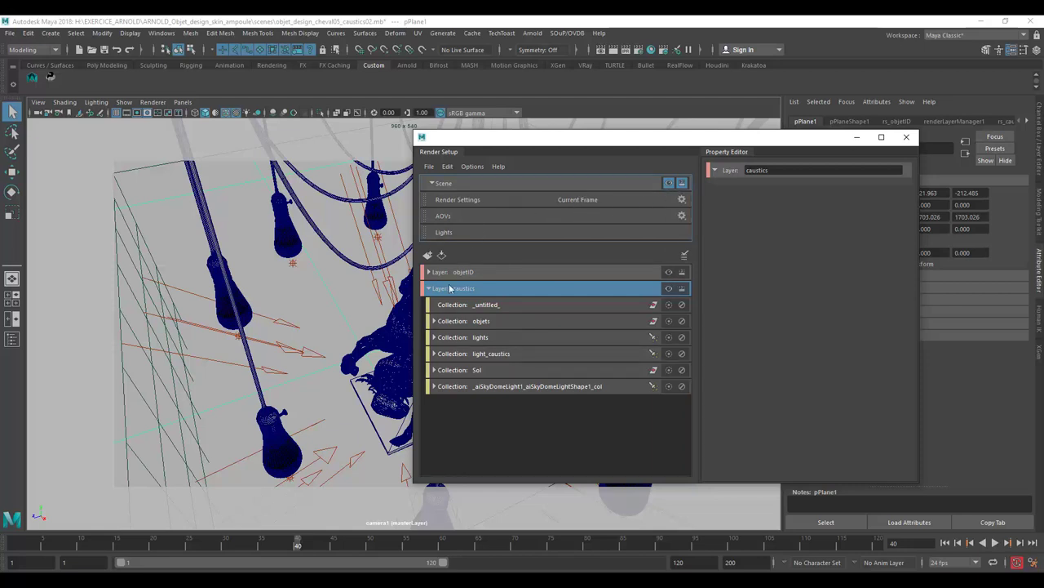
{"action": "left_click_drag", "start_coordinate": [528, 149], "coordinate": [592, 188]}
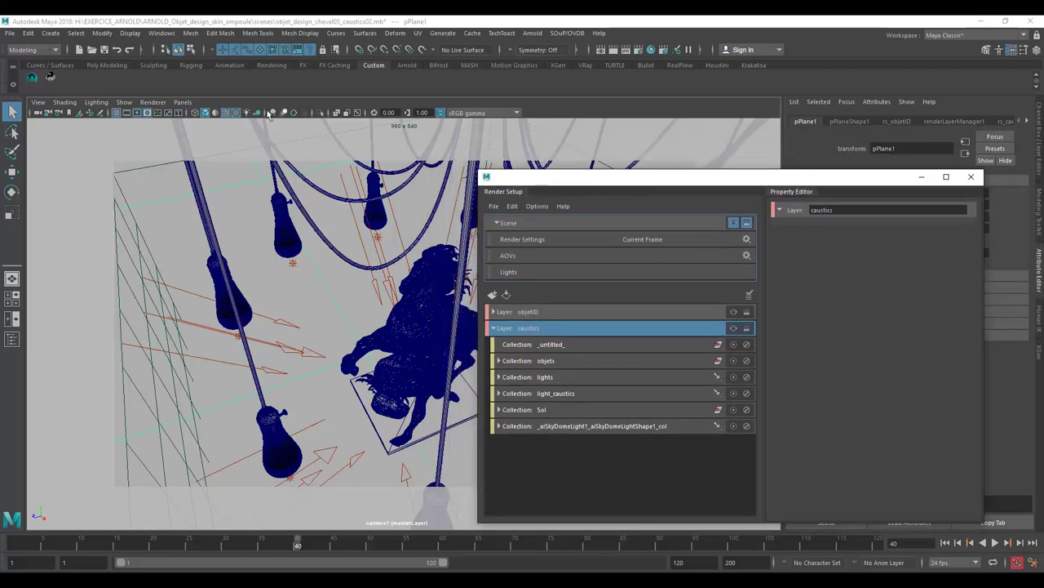
Step: Look through the persp camera and orbit to a low view of the horse and lamps
{"action": "left_click", "coordinate": [182, 102]}
{"action": "mouse_move", "coordinate": [201, 113]}
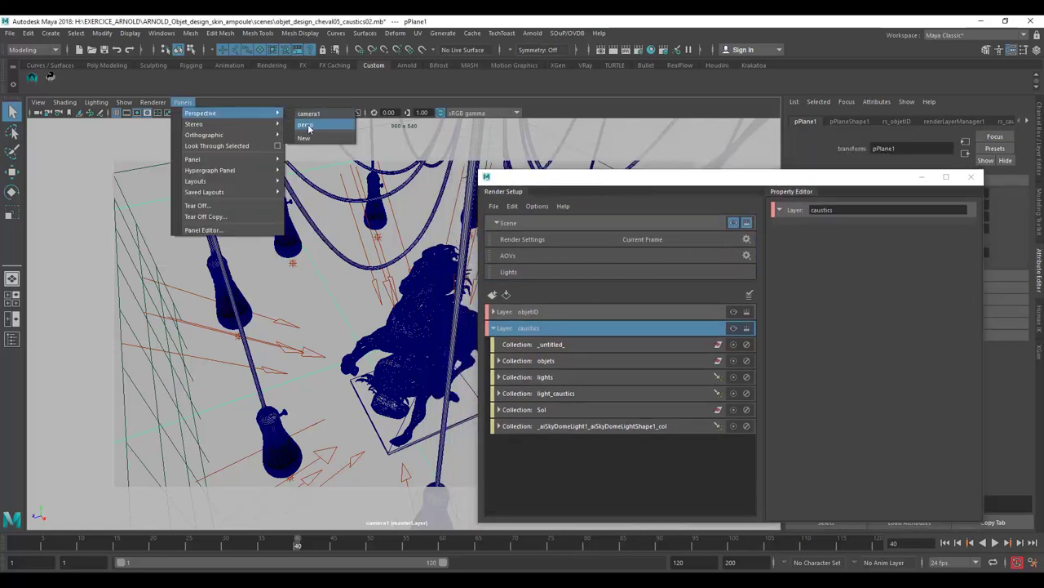
{"action": "left_click", "coordinate": [305, 124]}
{"action": "mouse_move", "coordinate": [421, 275]}
{"action": "left_mouse_down", "text": "alt"}
{"action": "mouse_move", "coordinate": [362, 314]}
{"action": "mouse_move", "coordinate": [380, 292]}
{"action": "left_mouse_up", "text": "alt"}
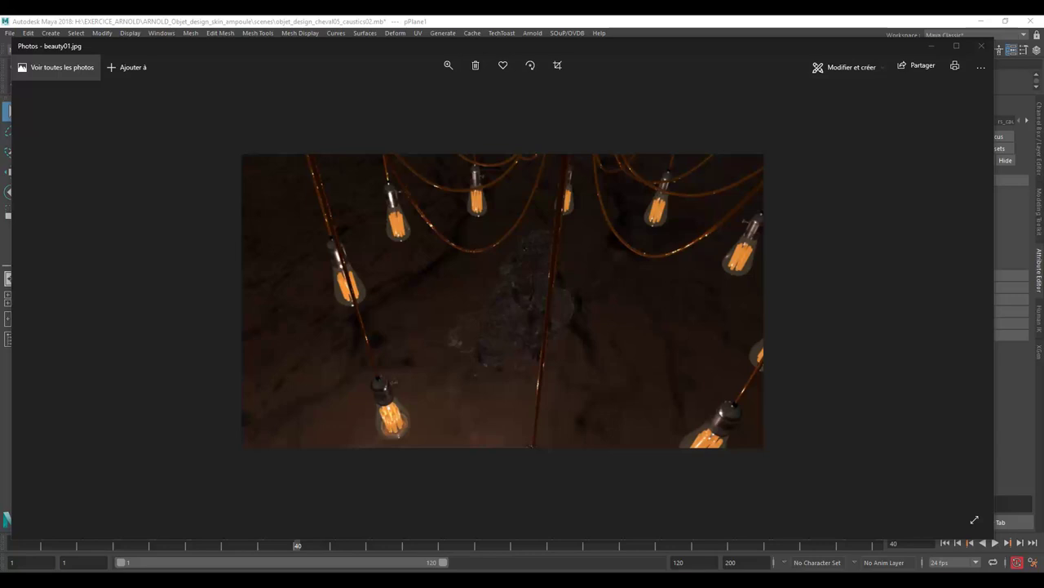
Step: Page through the caustics, emission, specular, transmission_albedo01 and transmission01 passes, then minimize Photos
{"action": "left_click", "coordinate": [967, 303]}
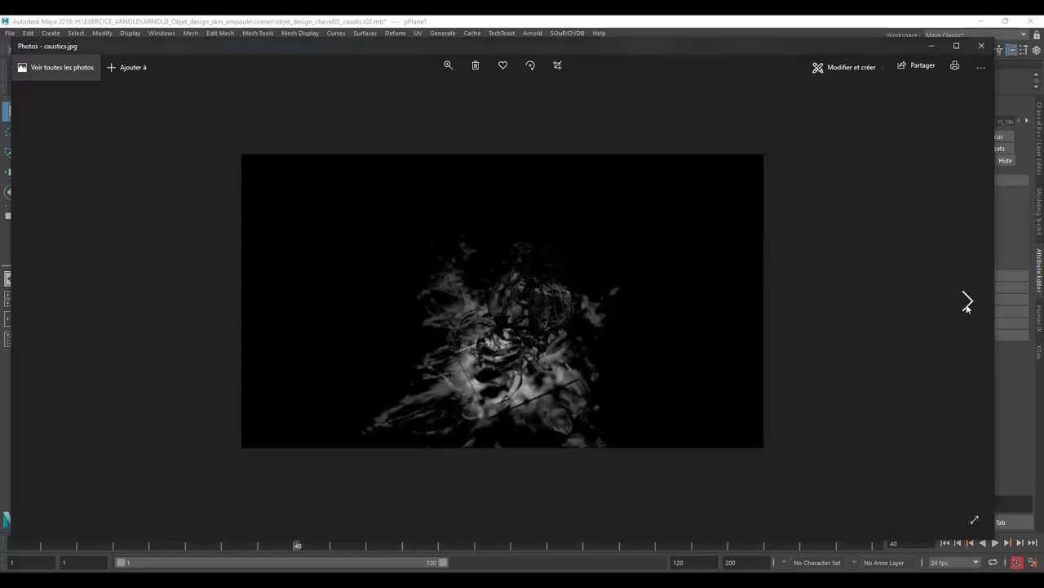
{"action": "left_click", "coordinate": [967, 303]}
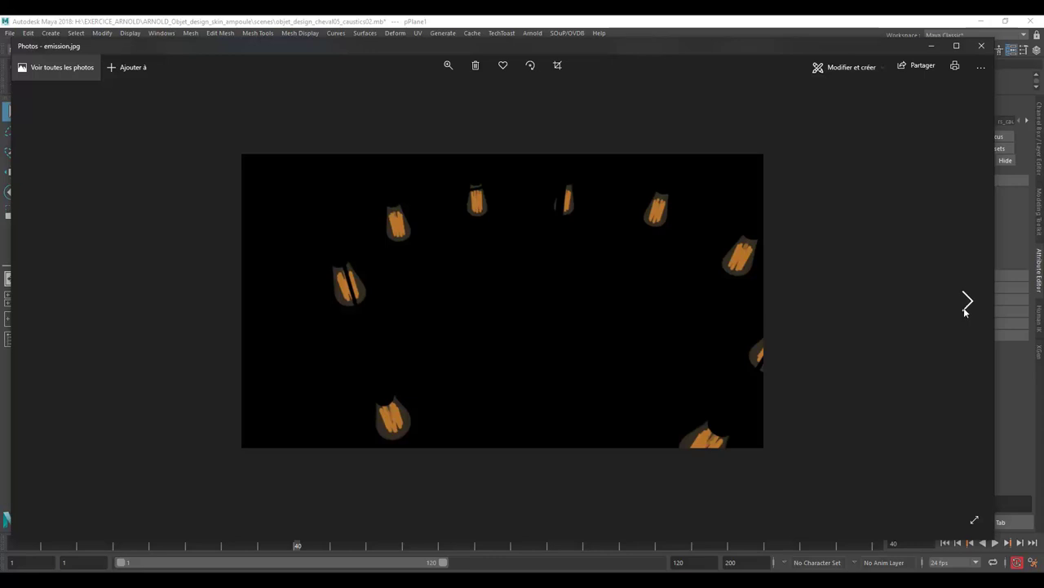
{"action": "left_click", "coordinate": [965, 304]}
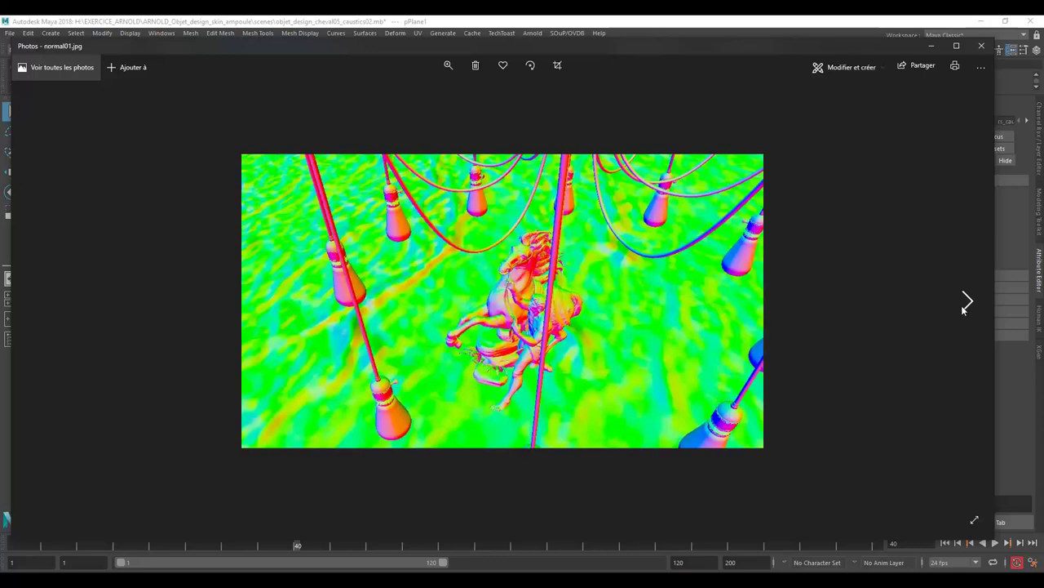
{"action": "left_click", "coordinate": [966, 303]}
{"action": "left_click", "coordinate": [965, 303]}
{"action": "left_click", "coordinate": [966, 304]}
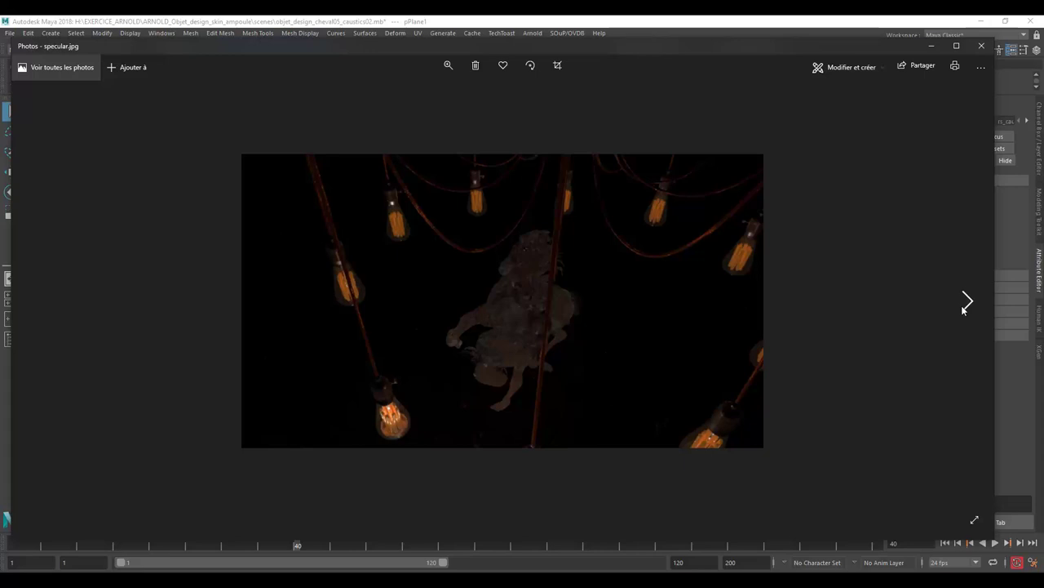
{"action": "left_click", "coordinate": [966, 304]}
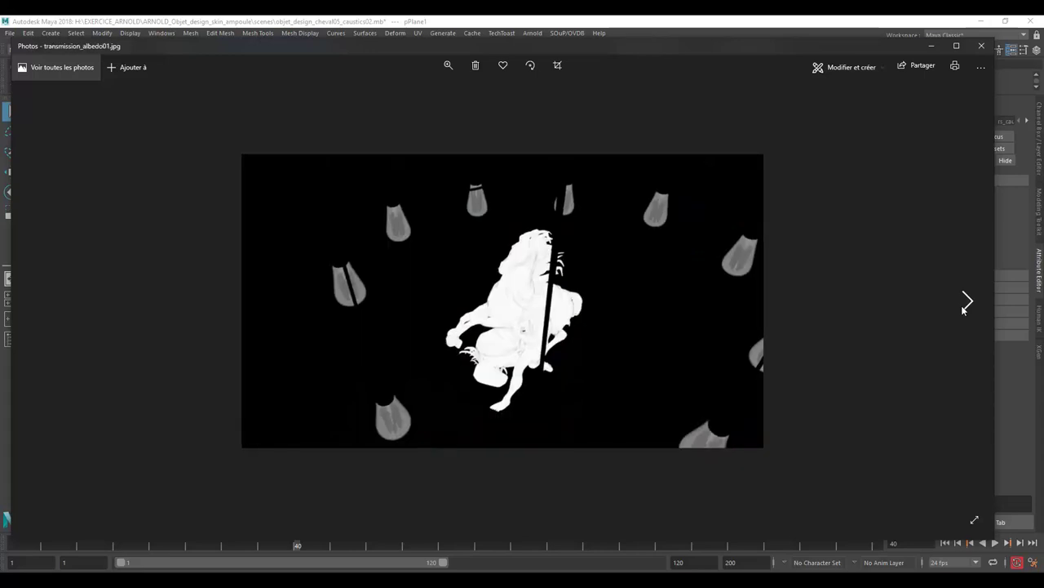
{"action": "left_click", "coordinate": [964, 305]}
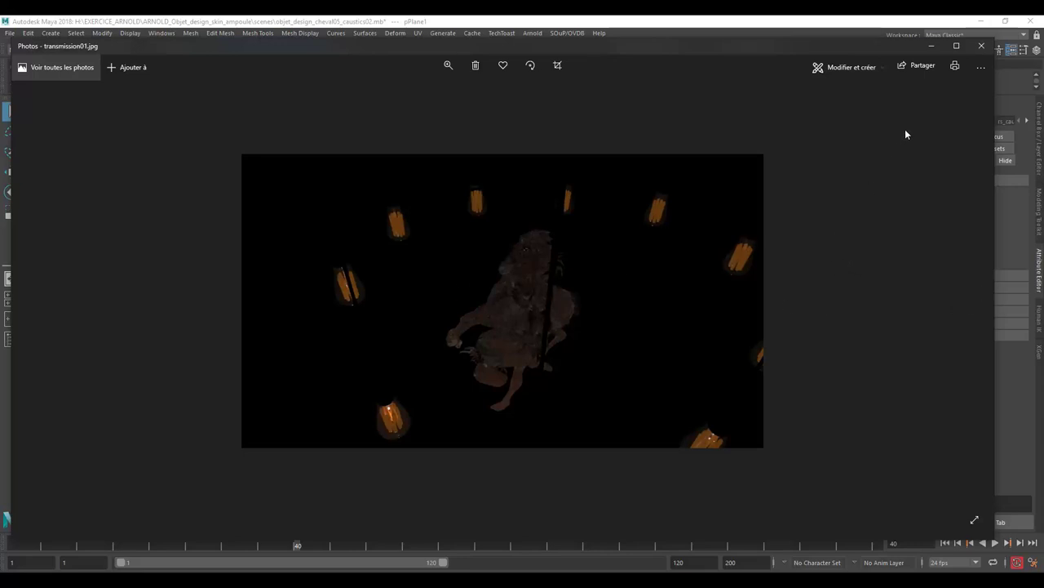
{"action": "left_click", "coordinate": [933, 45]}
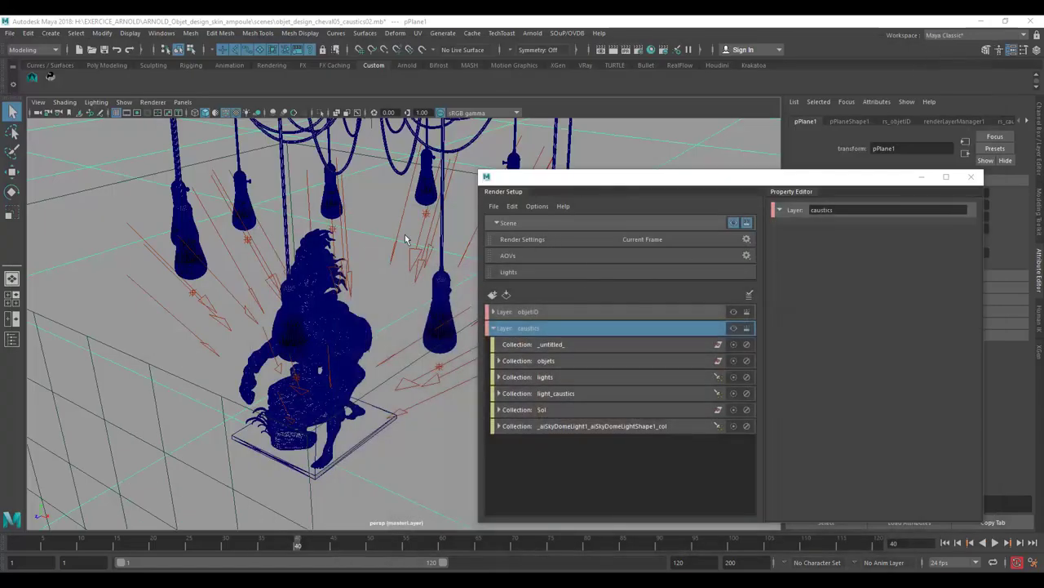
Step: Make the caustics layer the visible layer in Render Setup
{"action": "left_click_drag", "start_coordinate": [576, 177], "coordinate": [593, 141]}
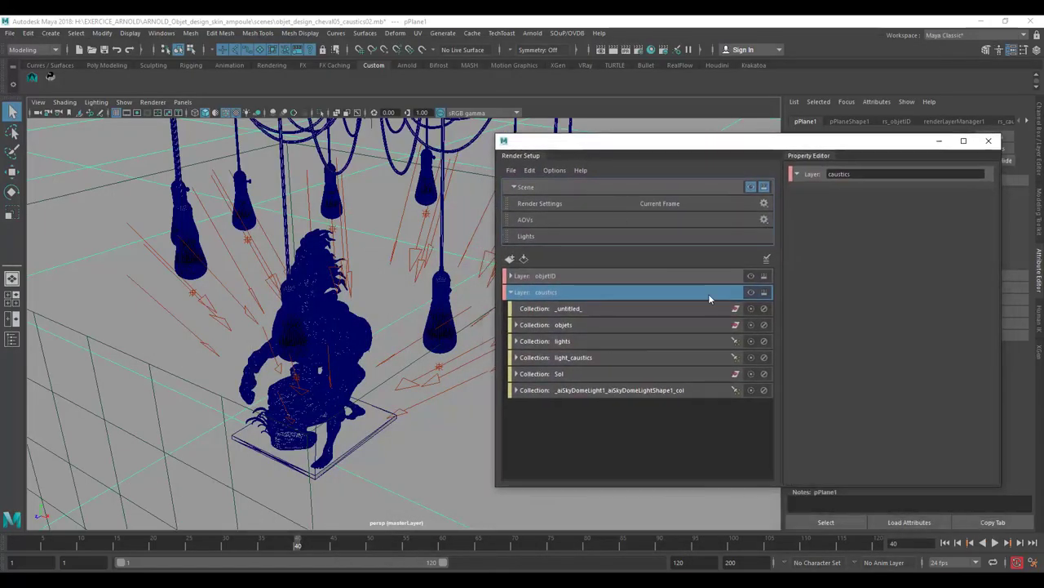
{"action": "left_click", "coordinate": [759, 295]}
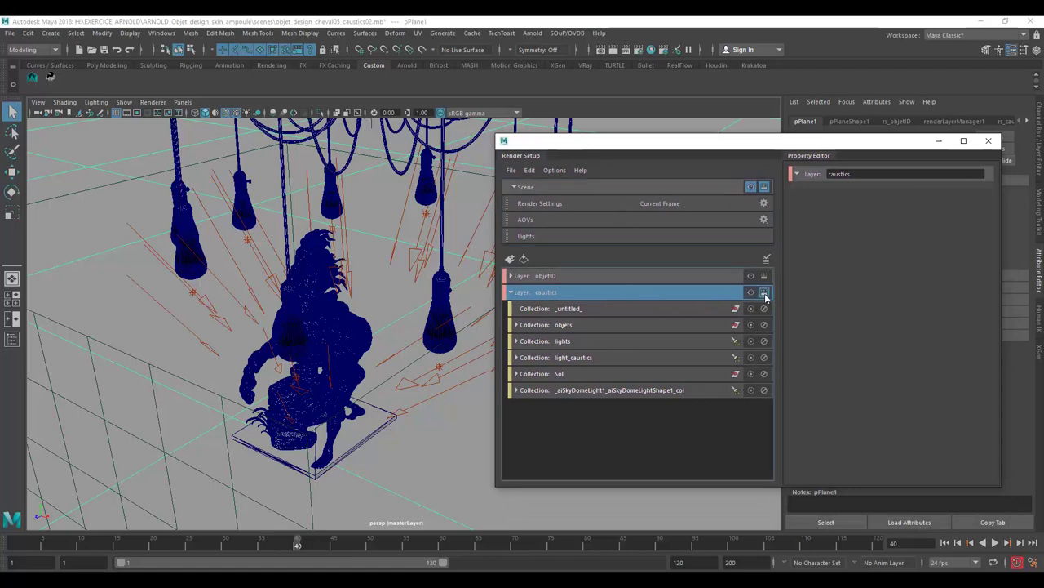
{"action": "left_click", "coordinate": [751, 293]}
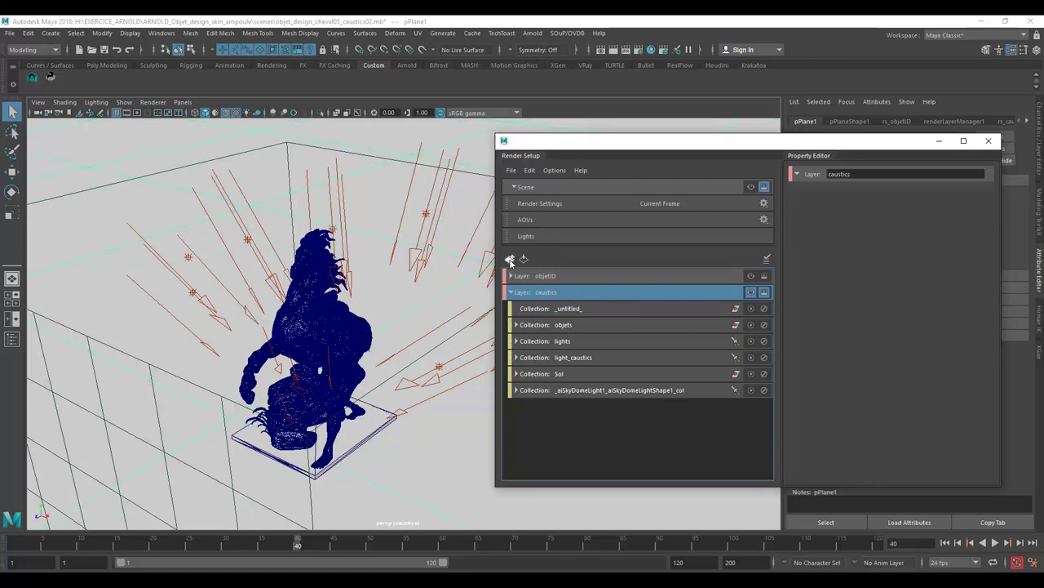
Step: Inspect the caustics layer's _untitled_ and objets collections to see what they contain
{"action": "right_click", "coordinate": [571, 291]}
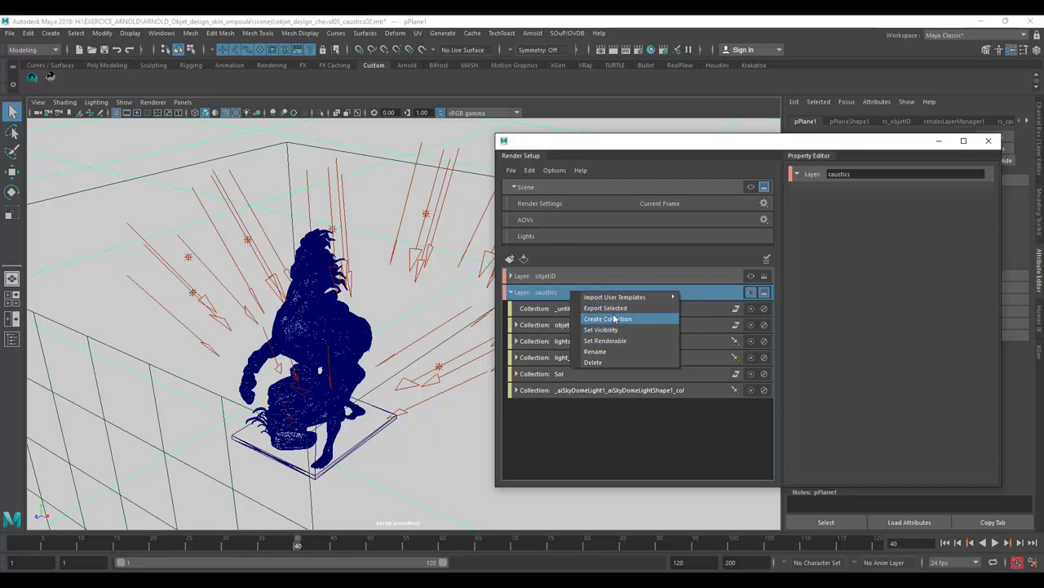
{"action": "left_click", "coordinate": [552, 294]}
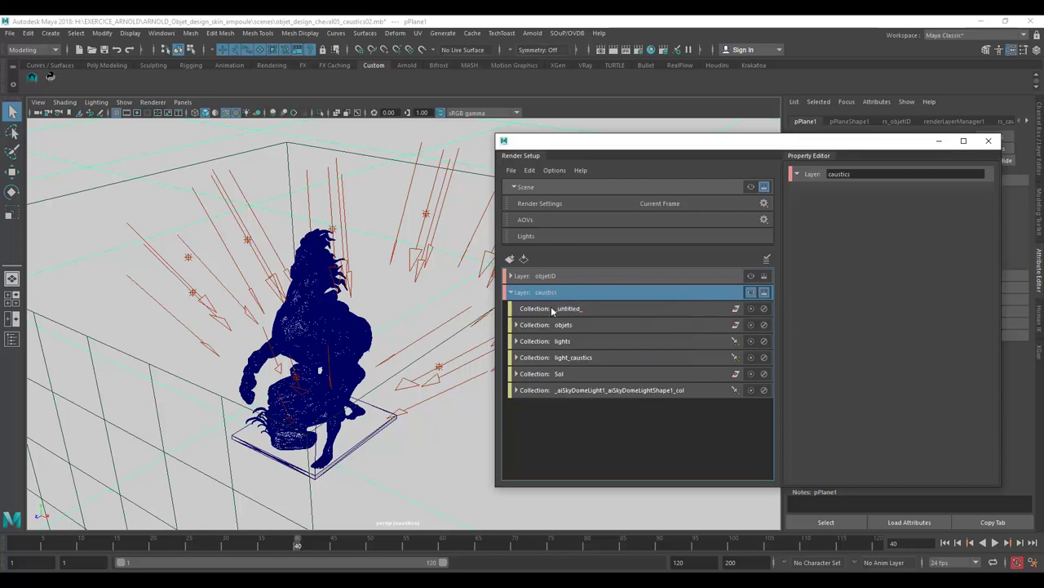
{"action": "left_click", "coordinate": [552, 308]}
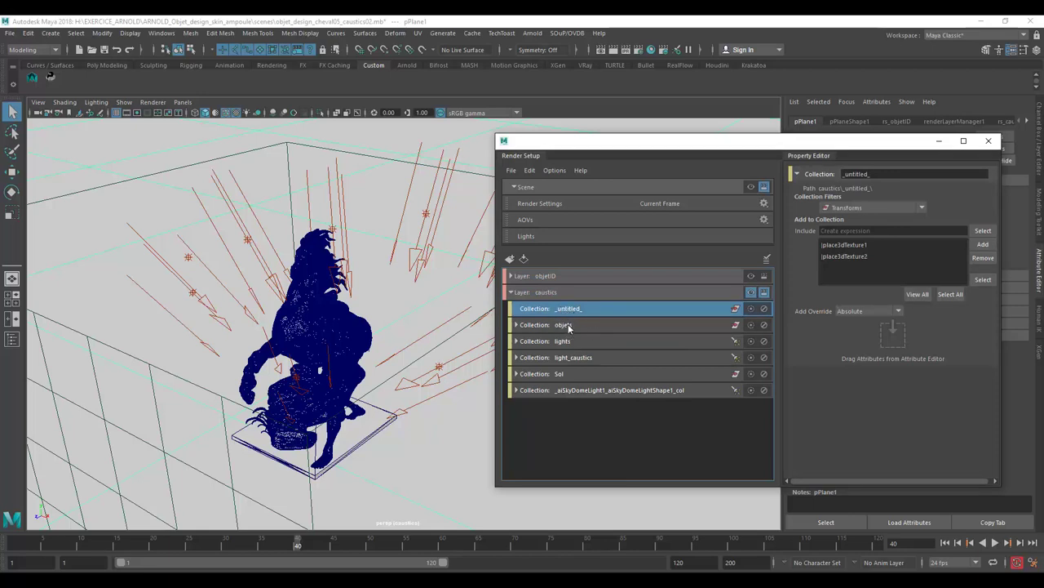
{"action": "left_click", "coordinate": [568, 325]}
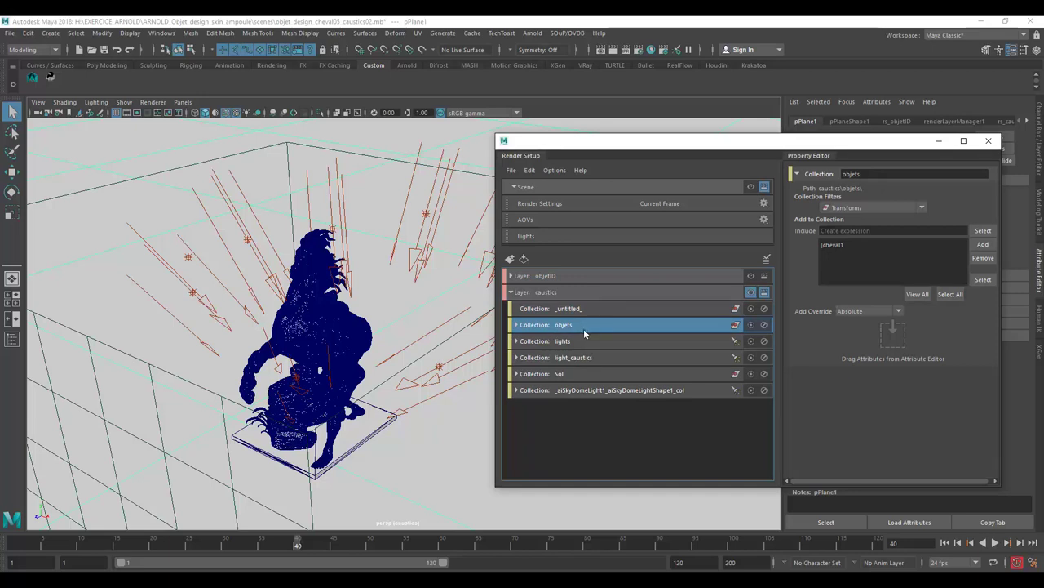
{"action": "left_click", "coordinate": [579, 310]}
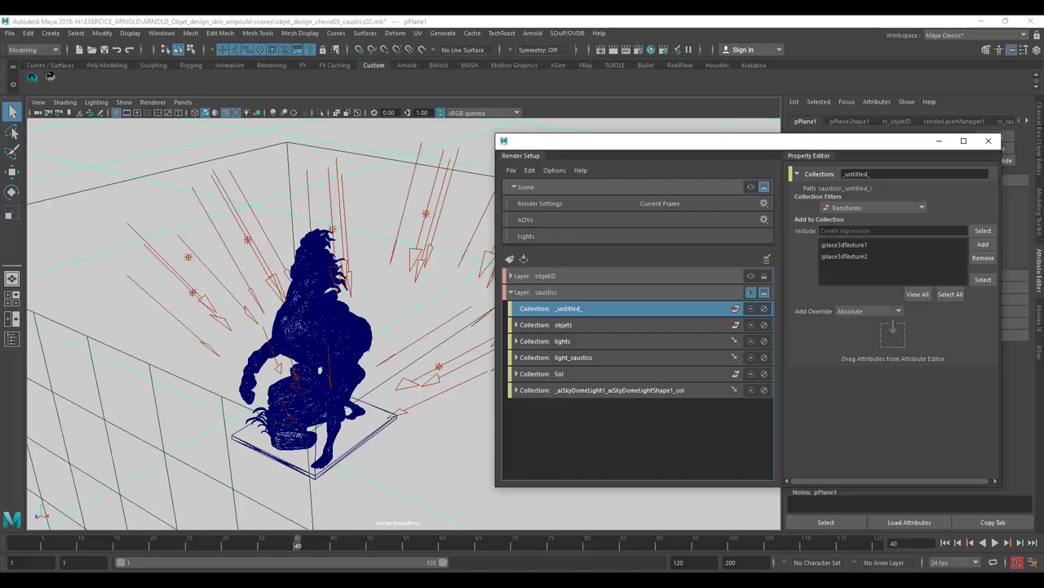
Step: Expand objets and objets_shadingEngines to inspect the glass_cheval shader override
{"action": "left_click", "coordinate": [572, 329]}
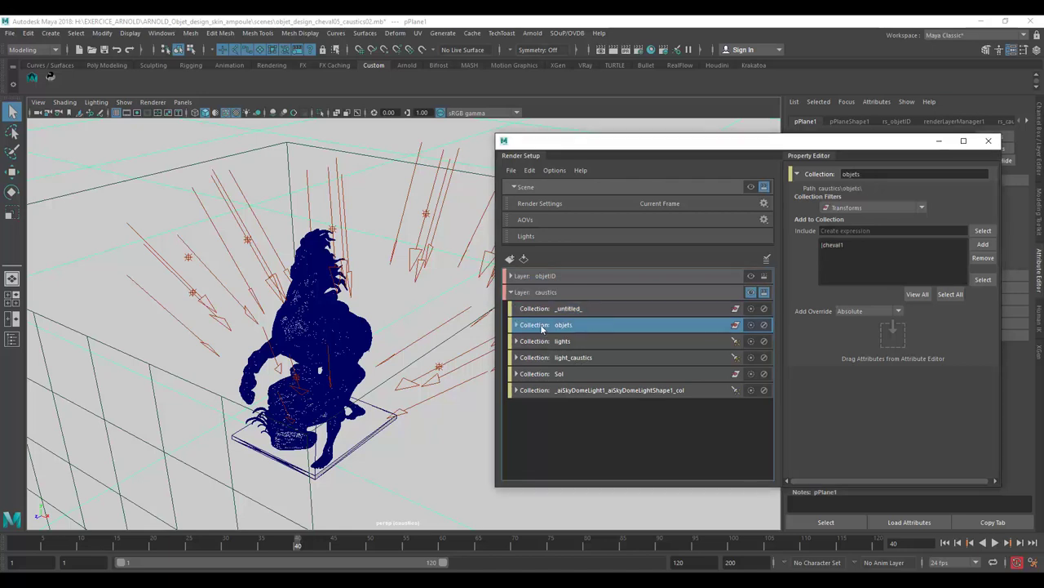
{"action": "left_click", "coordinate": [516, 324]}
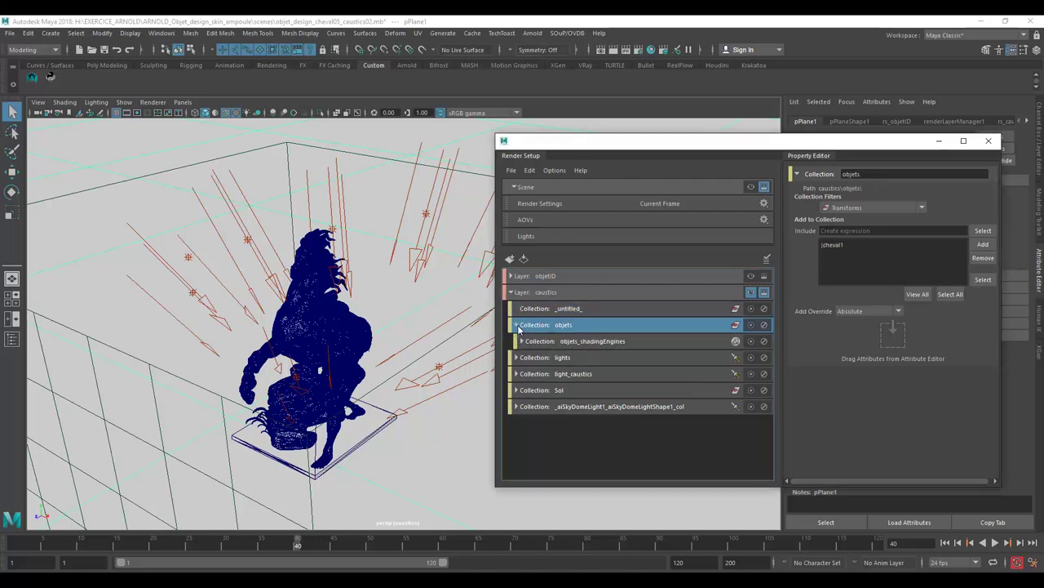
{"action": "left_click", "coordinate": [586, 341]}
{"action": "left_click", "coordinate": [597, 326]}
{"action": "left_click", "coordinate": [678, 340]}
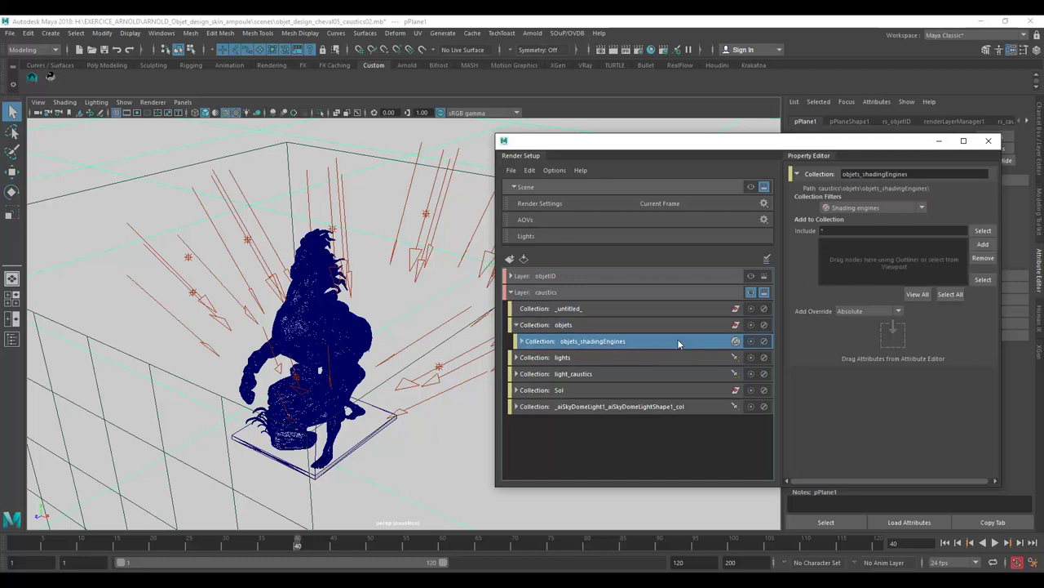
{"action": "left_click", "coordinate": [522, 342]}
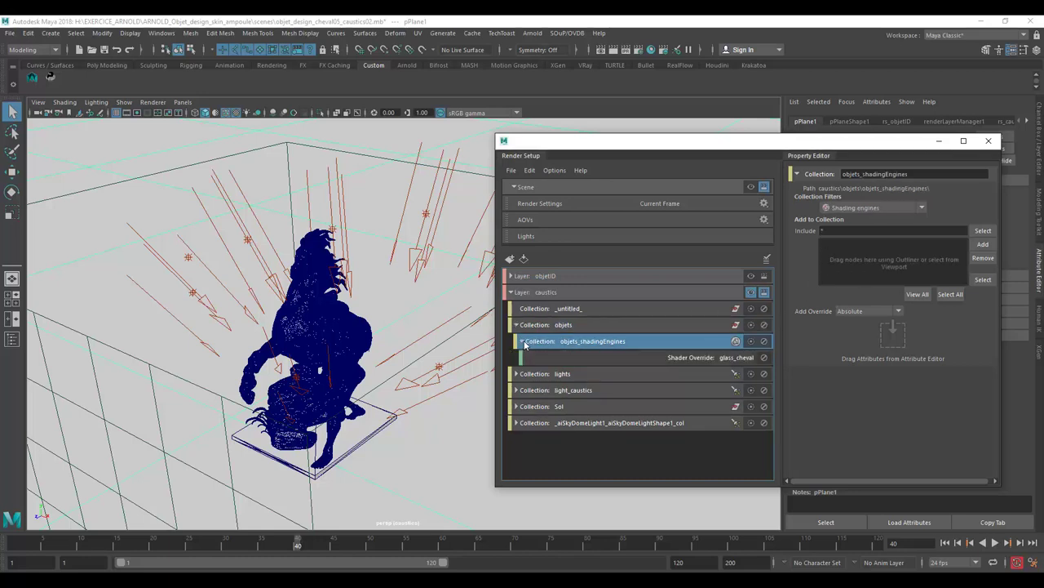
{"action": "left_click", "coordinate": [651, 357]}
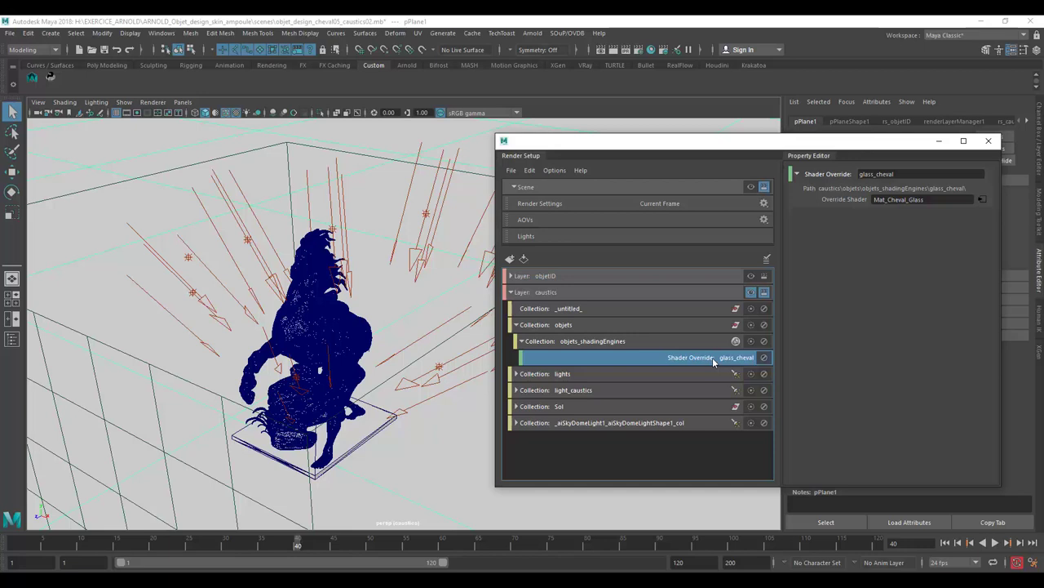
Step: Expand the lights collection and check its intensity1 override holding Intensity at 0.000
{"action": "left_click", "coordinate": [517, 374]}
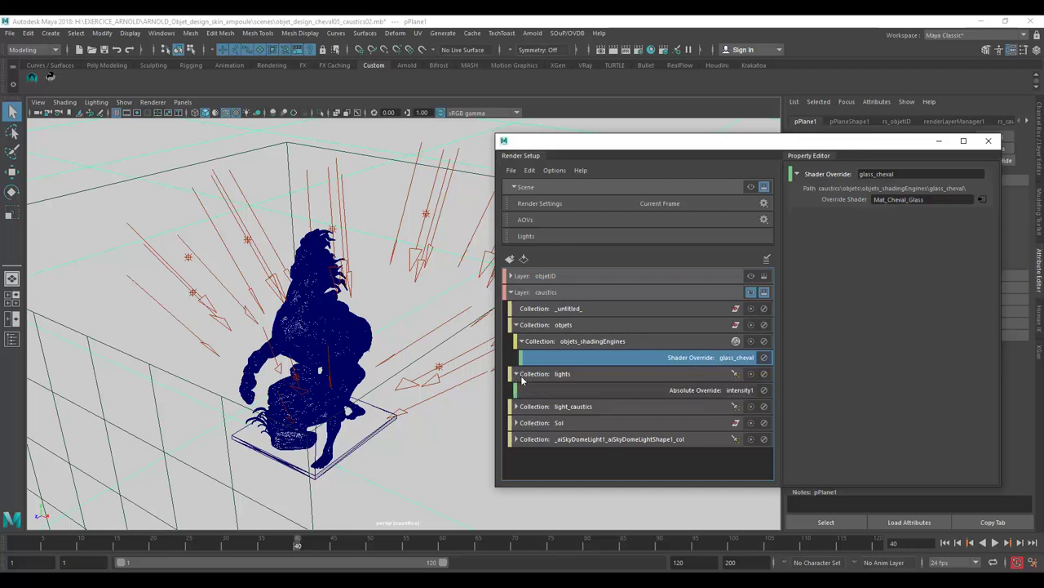
{"action": "left_click", "coordinate": [578, 376]}
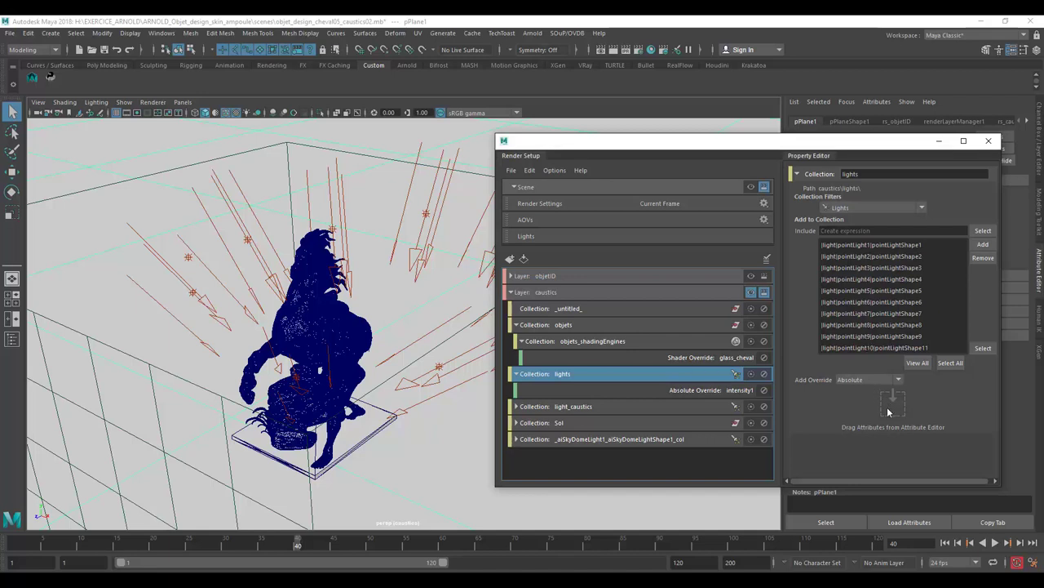
{"action": "left_click", "coordinate": [699, 390]}
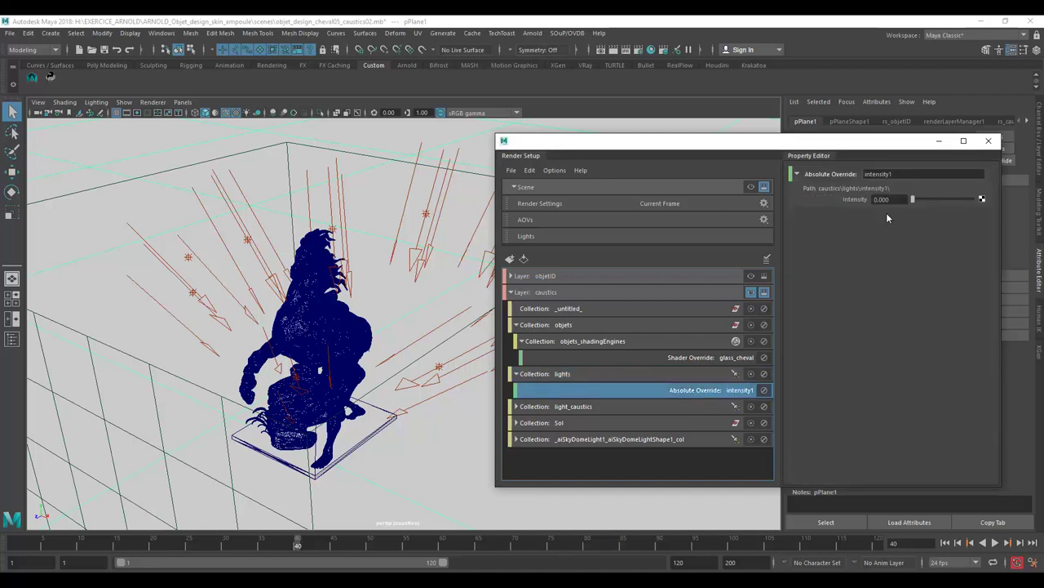
{"action": "left_click", "coordinate": [429, 216]}
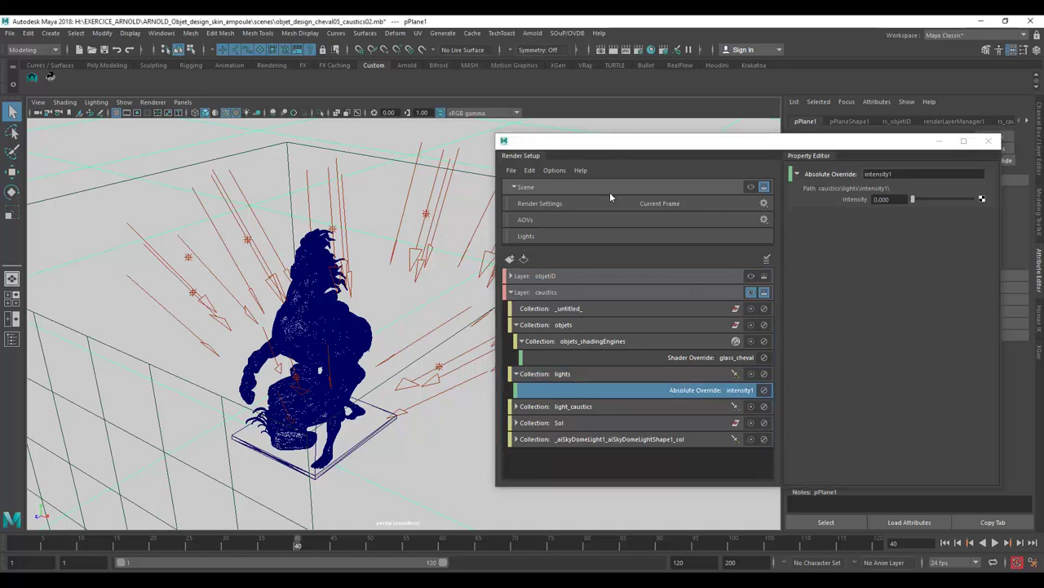
Step: Select pointLight1 in the Outliner and view pointLightShape1's Intensity in the Attribute Editor
{"action": "left_click_drag", "start_coordinate": [834, 143], "coordinate": [567, 161]}
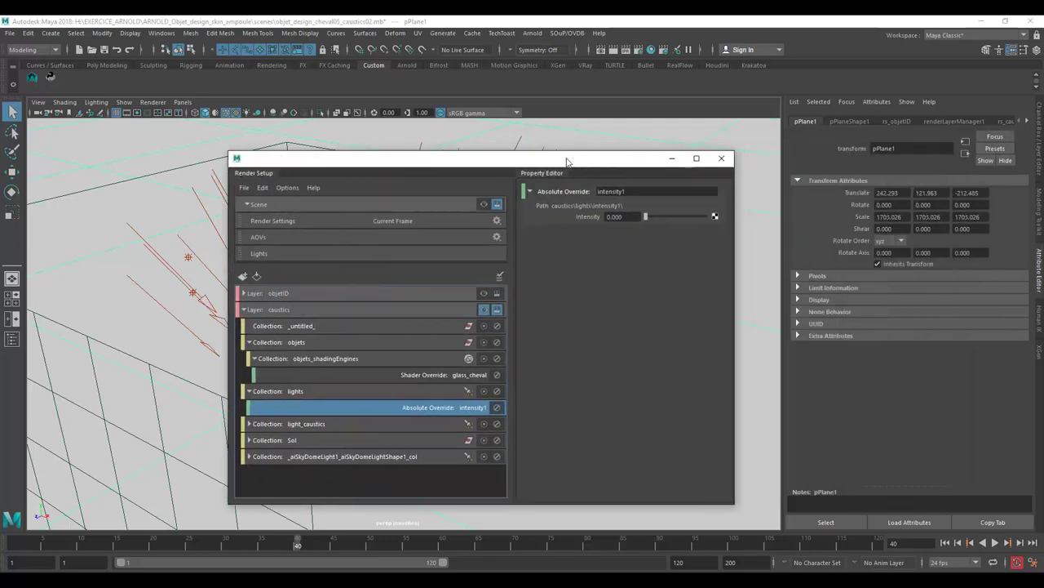
{"action": "left_click", "coordinate": [161, 33]}
{"action": "left_click", "coordinate": [183, 152]}
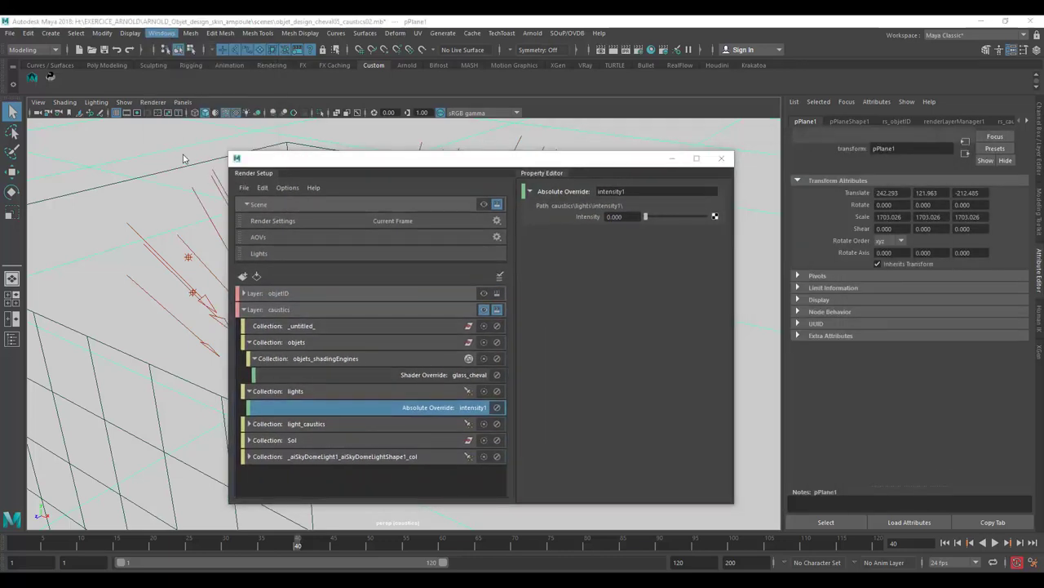
{"action": "scroll", "coordinate": [868, 408], "scroll_direction": "down", "scroll_amount": 5}
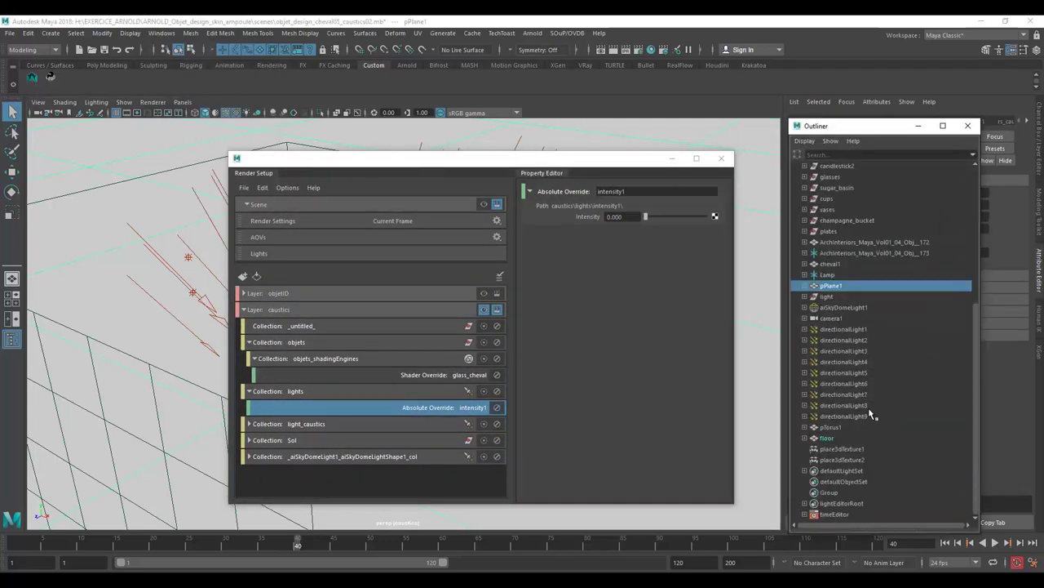
{"action": "left_click", "coordinate": [826, 299]}
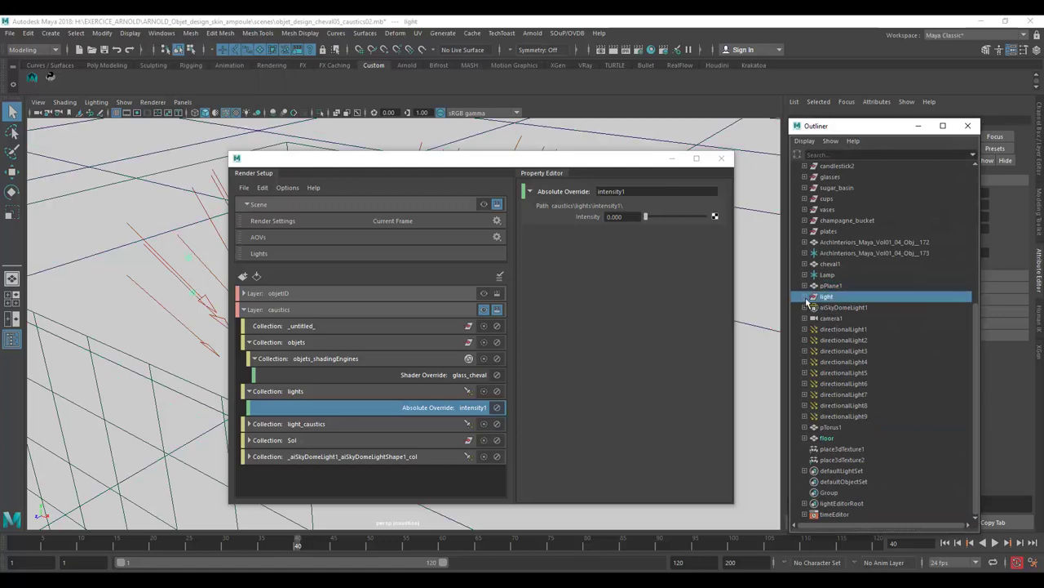
{"action": "left_click", "coordinate": [806, 297]}
{"action": "left_click", "coordinate": [844, 307]}
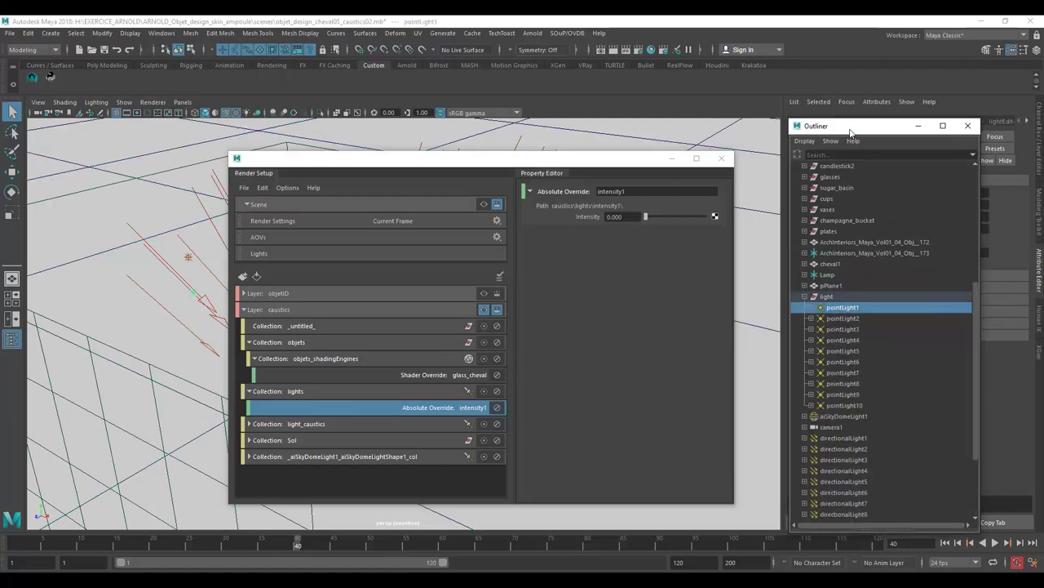
{"action": "mouse_move", "coordinate": [852, 136]}
{"action": "left_mouse_down"}
{"action": "mouse_move", "coordinate": [1043, 151]}
{"action": "mouse_move", "coordinate": [614, 136]}
{"action": "left_mouse_up"}
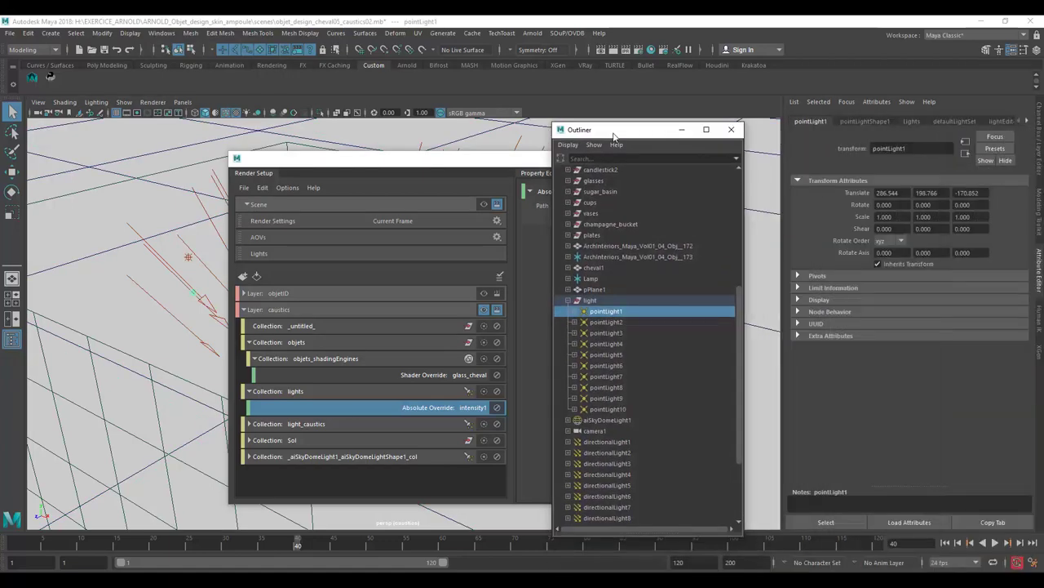
{"action": "left_click", "coordinate": [849, 121]}
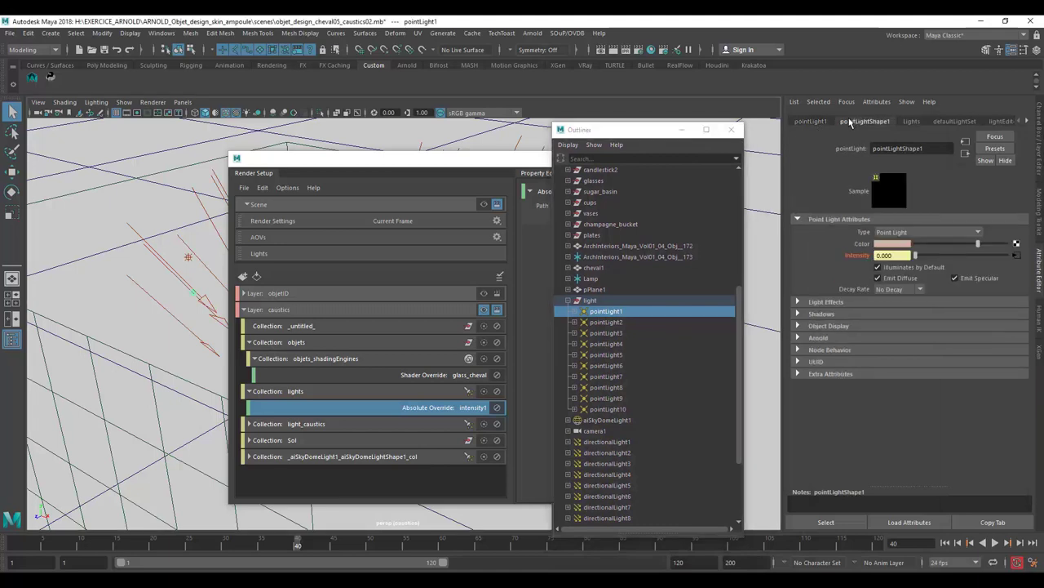
{"action": "right_click", "coordinate": [860, 261]}
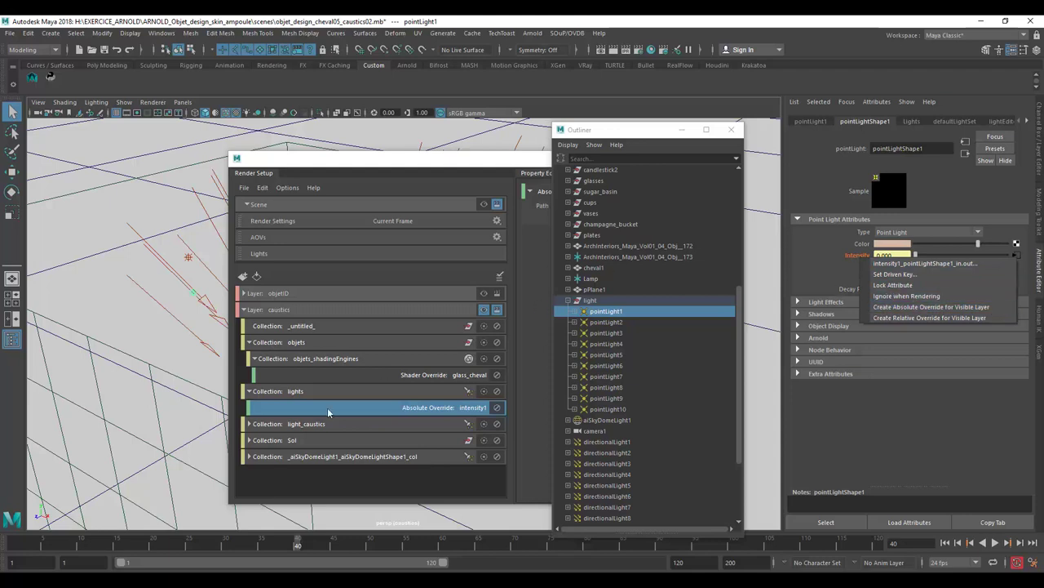
{"action": "left_click", "coordinate": [419, 413]}
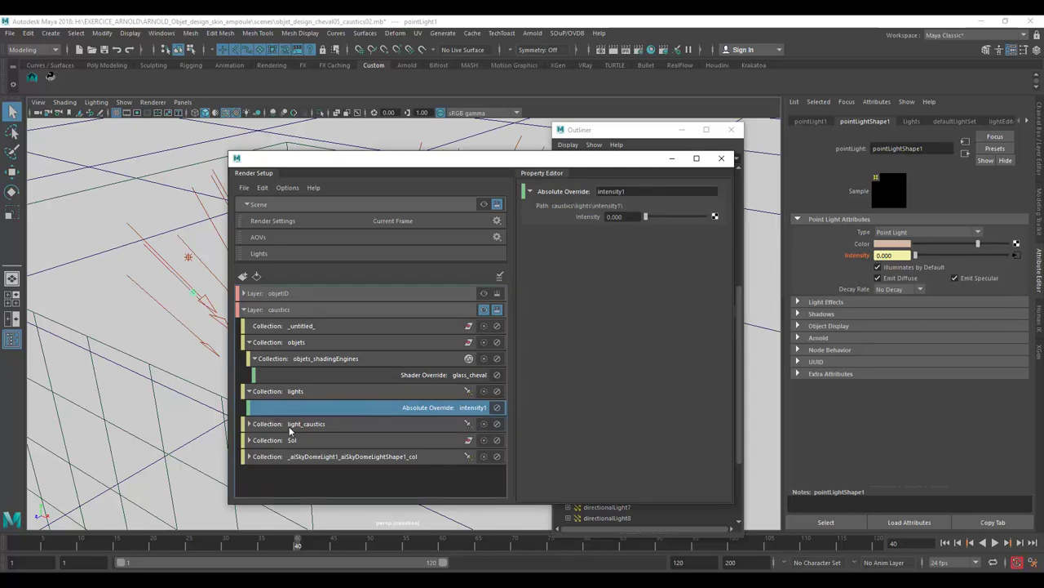
Step: Expand light_caustics, check its intensity2 override of 10.000, and select directionalLight1
{"action": "left_click", "coordinate": [250, 424]}
{"action": "scroll", "coordinate": [338, 440], "scroll_direction": "down", "scroll_amount": 2}
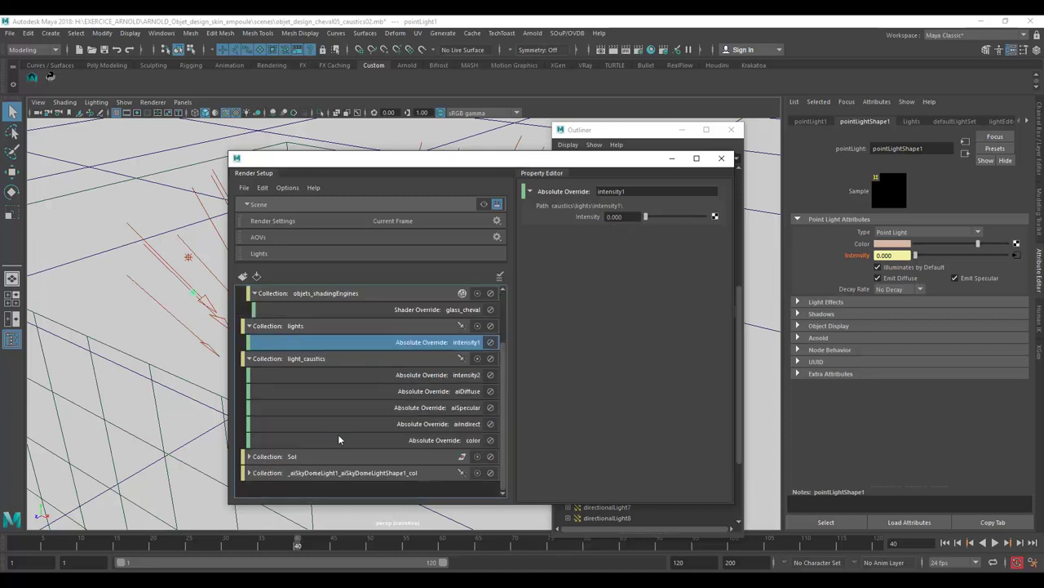
{"action": "left_click", "coordinate": [378, 360]}
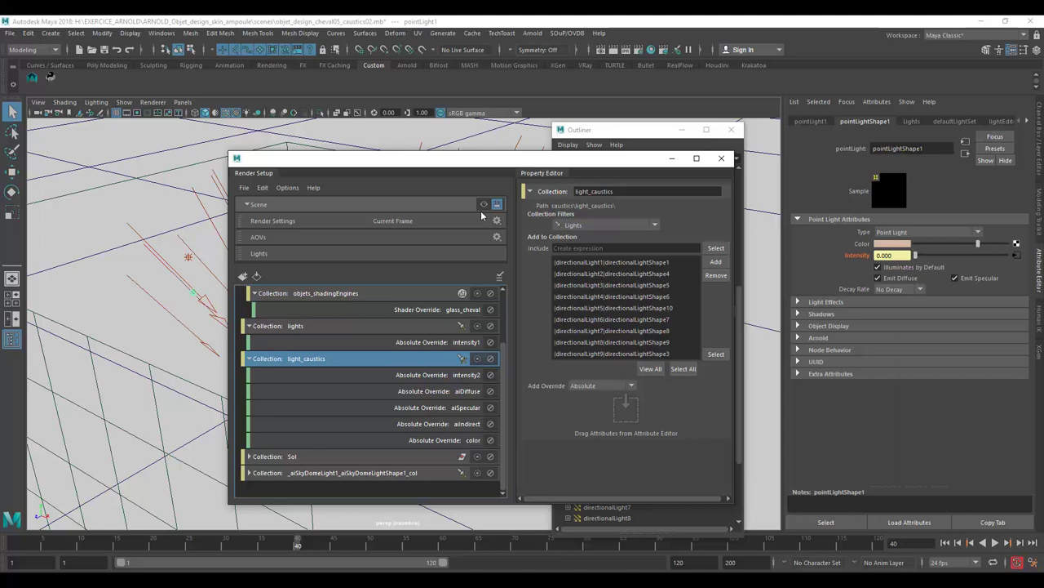
{"action": "left_click", "coordinate": [442, 381]}
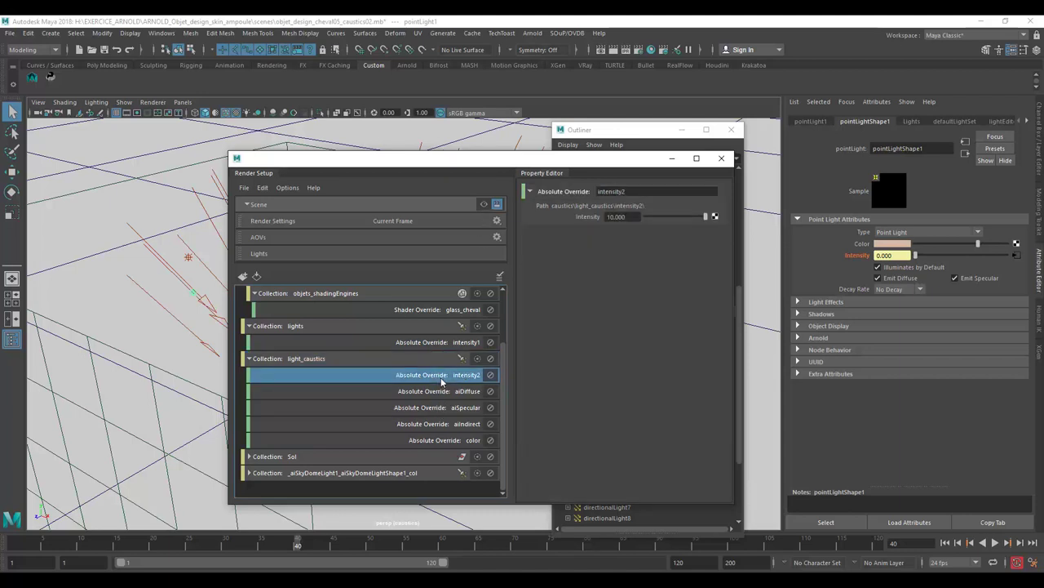
{"action": "left_click", "coordinate": [432, 365]}
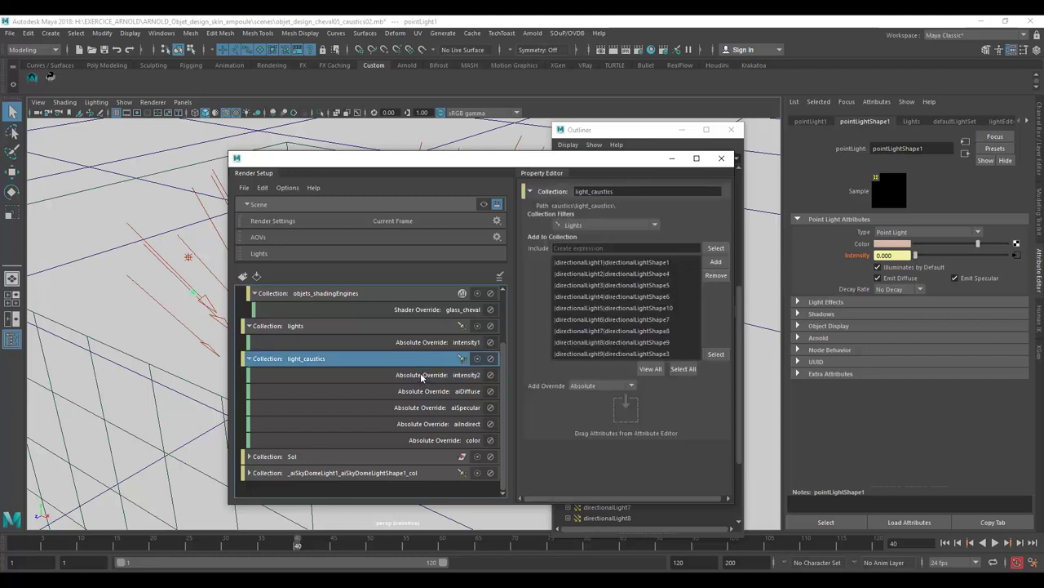
{"action": "left_click", "coordinate": [179, 282]}
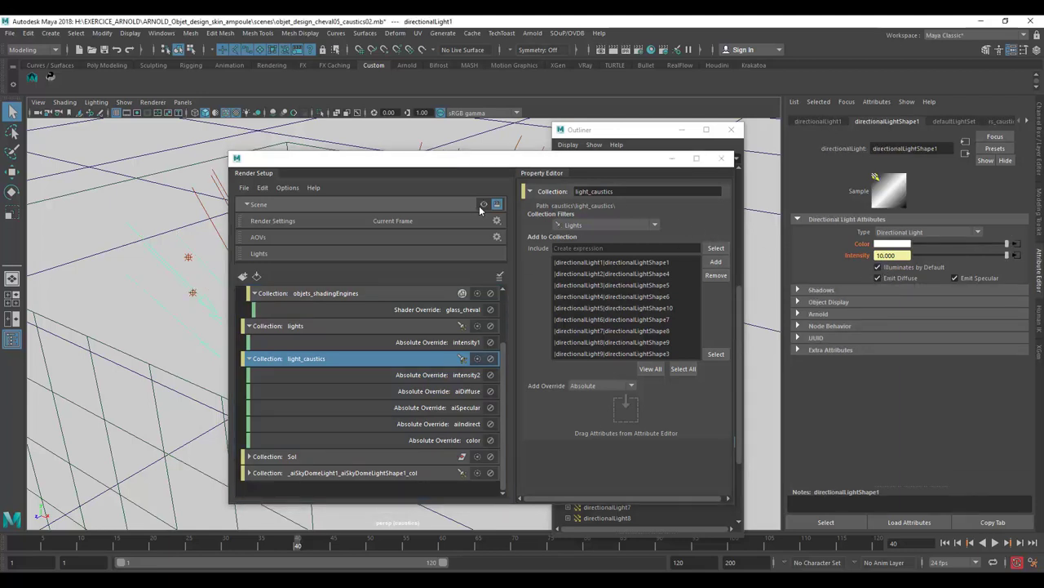
Step: Switch visibility to the master layer and back to caustics, then reselect intensity2
{"action": "left_click", "coordinate": [481, 205]}
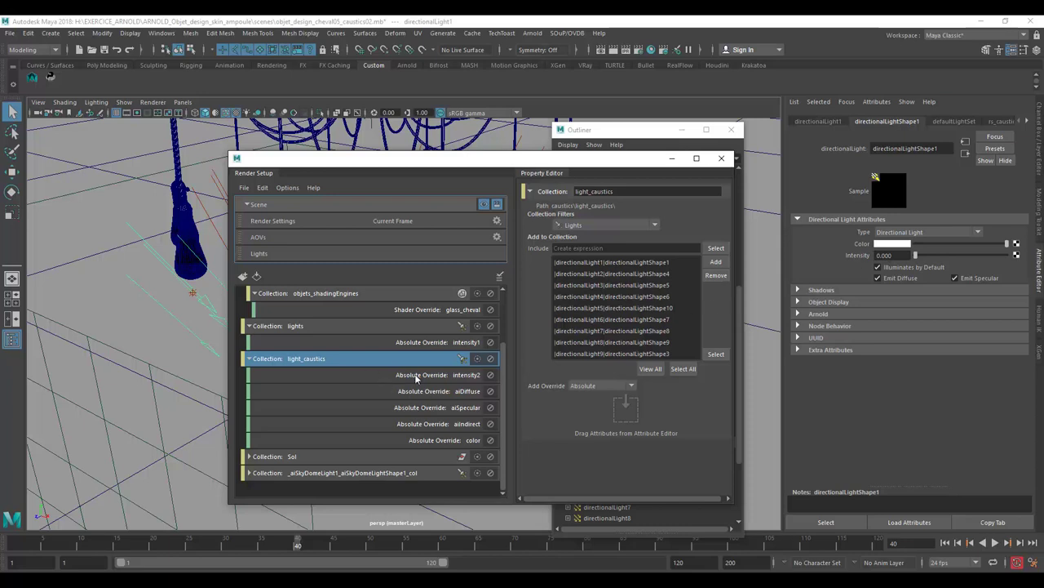
{"action": "scroll", "coordinate": [491, 309], "scroll_direction": "up", "scroll_amount": 2}
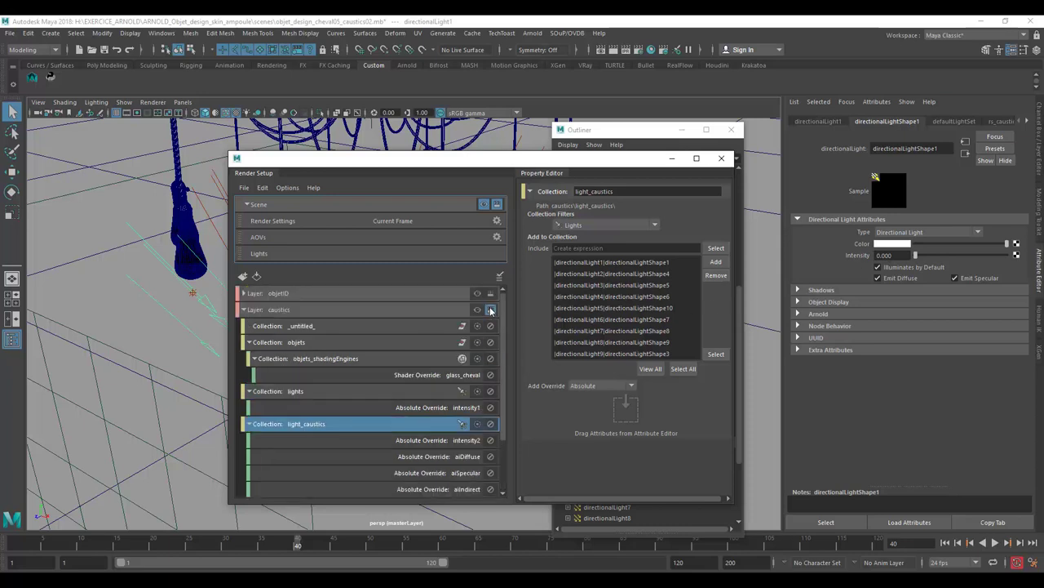
{"action": "left_click", "coordinate": [477, 310]}
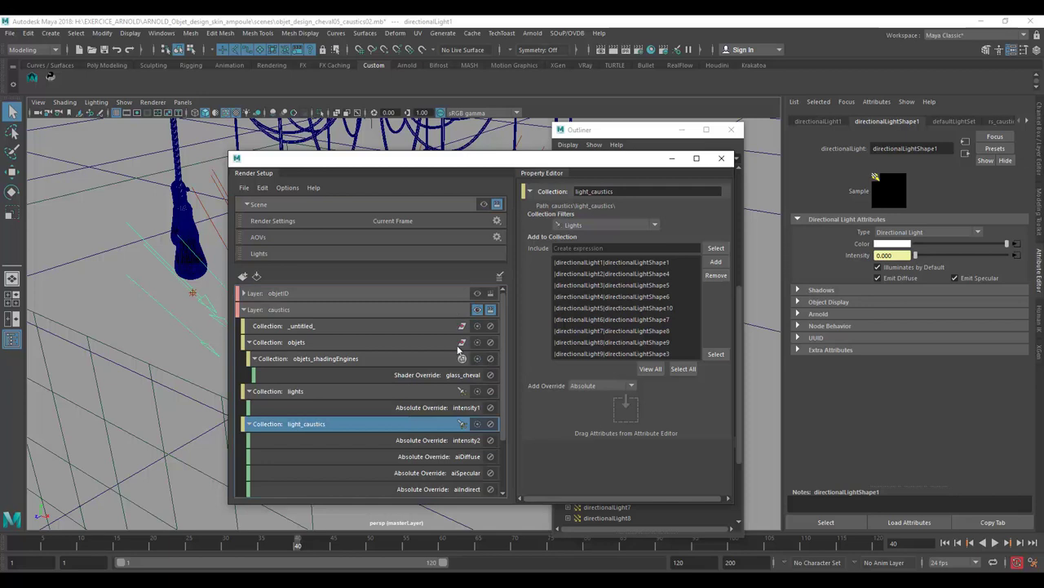
{"action": "scroll", "coordinate": [465, 362], "scroll_direction": "down", "scroll_amount": 2}
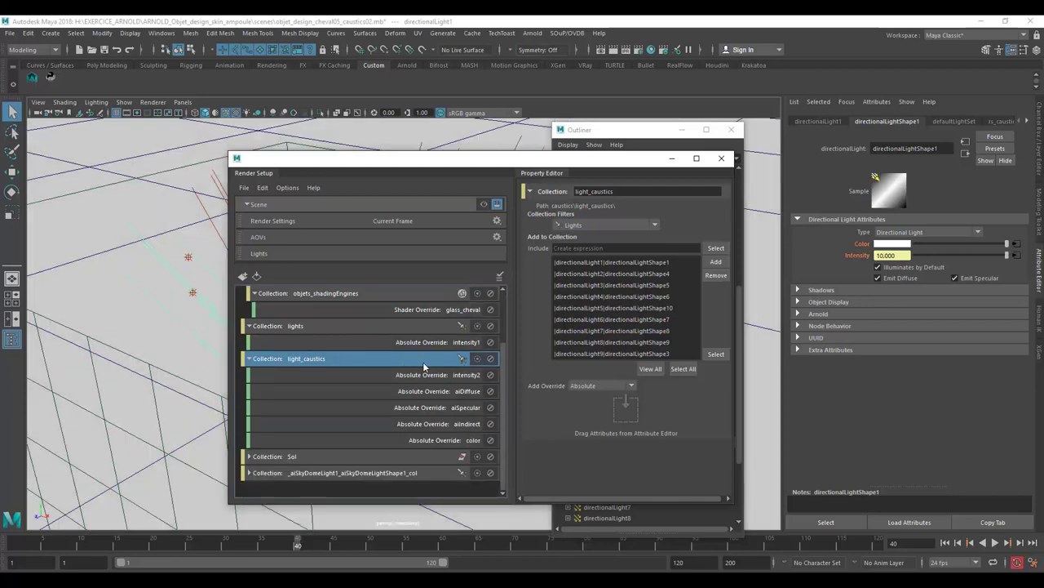
{"action": "left_click", "coordinate": [443, 378]}
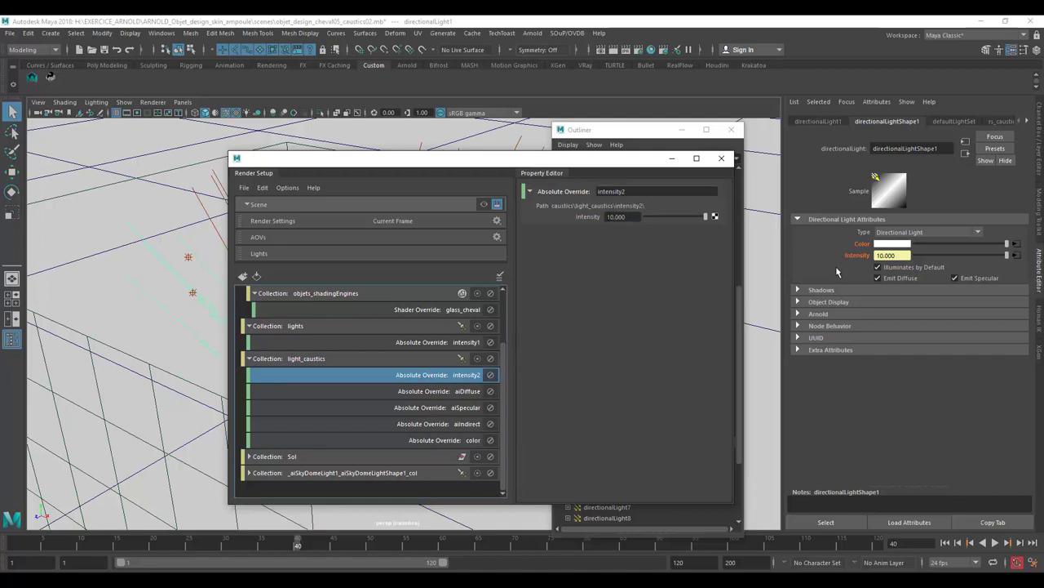
Step: Move the color override below intensity2 and check the aiSpecular and aiIndirect (5.000) overrides
{"action": "left_click", "coordinate": [861, 263]}
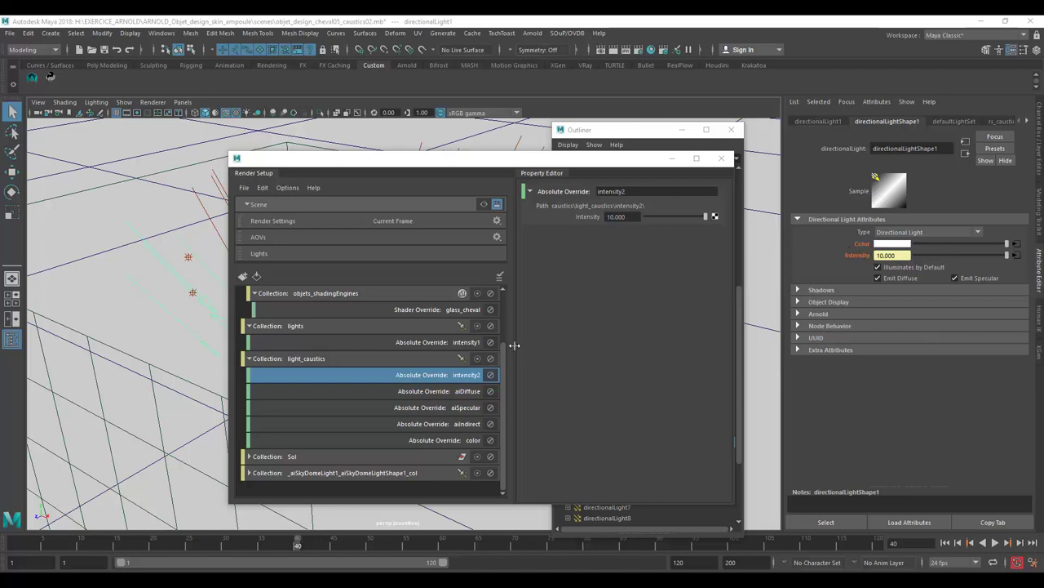
{"action": "left_click", "coordinate": [412, 442]}
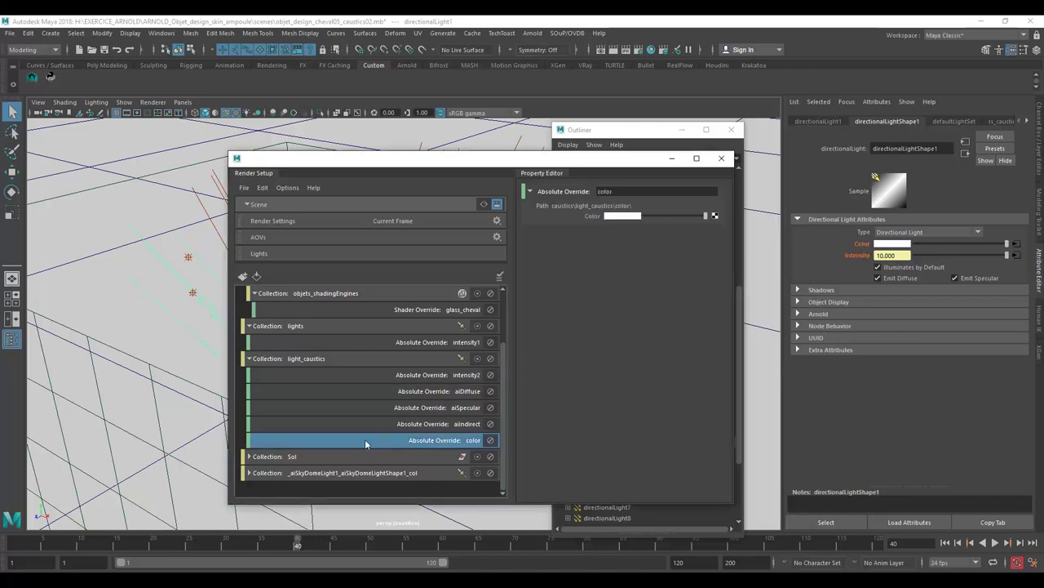
{"action": "left_click_drag", "start_coordinate": [365, 443], "coordinate": [360, 382]}
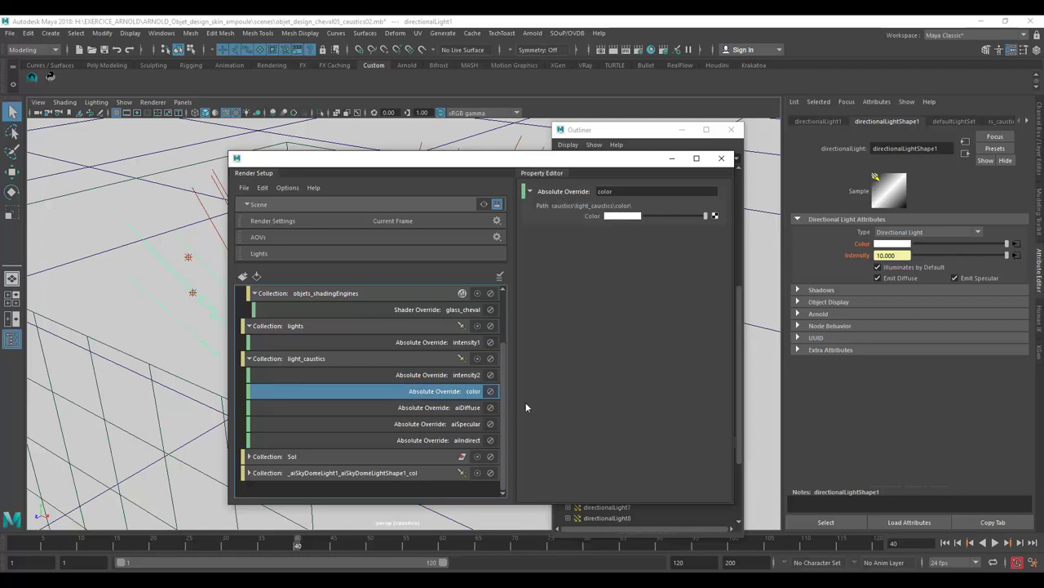
{"action": "left_click", "coordinate": [413, 409]}
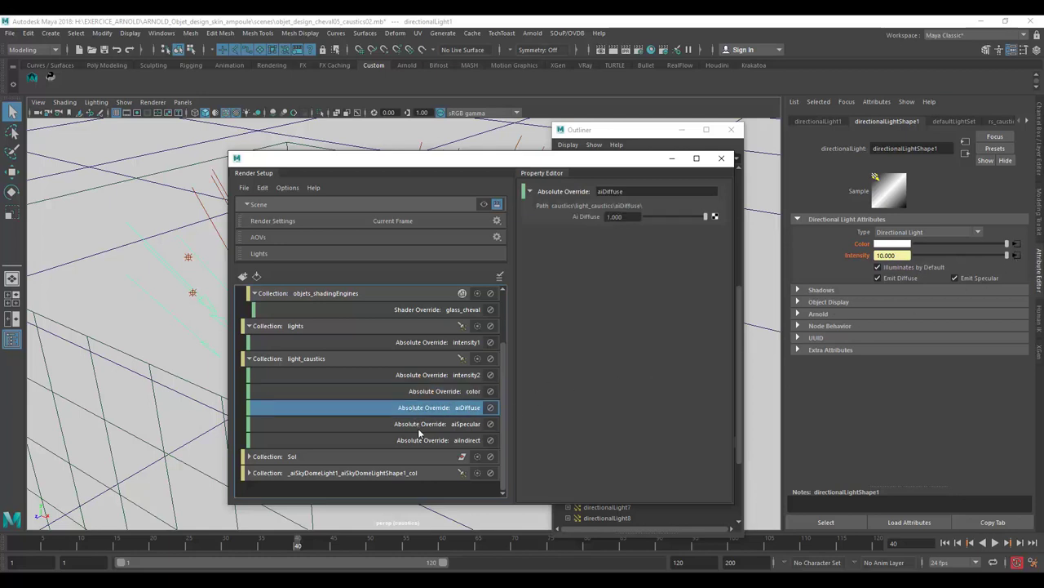
{"action": "left_click", "coordinate": [424, 426]}
{"action": "left_click", "coordinate": [423, 440]}
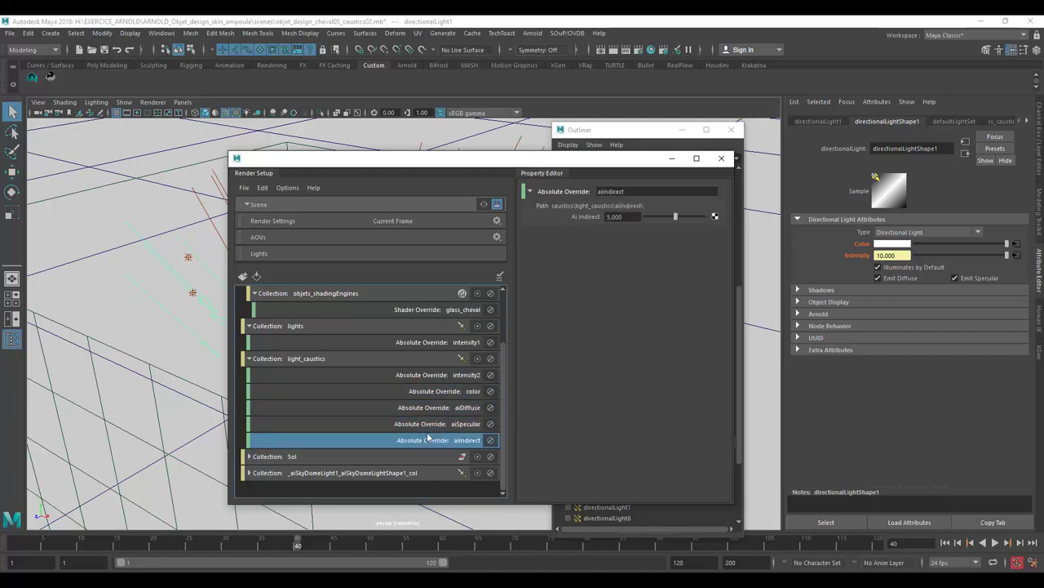
Step: Expand directionalLightShape1's Arnold section showing Specular 3.000 and Indirect 5.000
{"action": "left_click", "coordinate": [825, 315]}
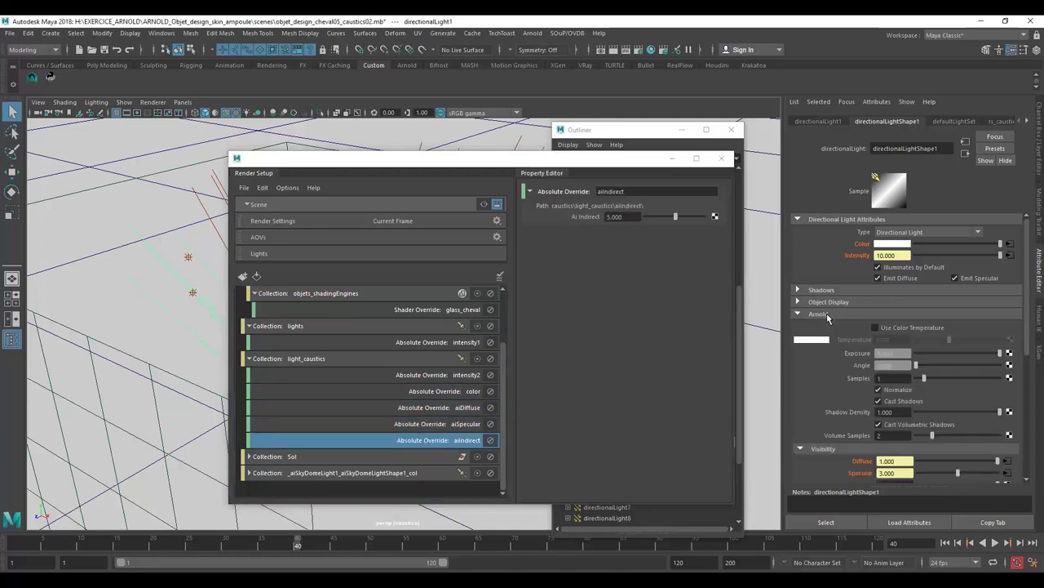
{"action": "scroll", "coordinate": [913, 447], "scroll_direction": "down", "scroll_amount": 1}
{"action": "scroll", "coordinate": [915, 449], "scroll_direction": "down", "scroll_amount": 3}
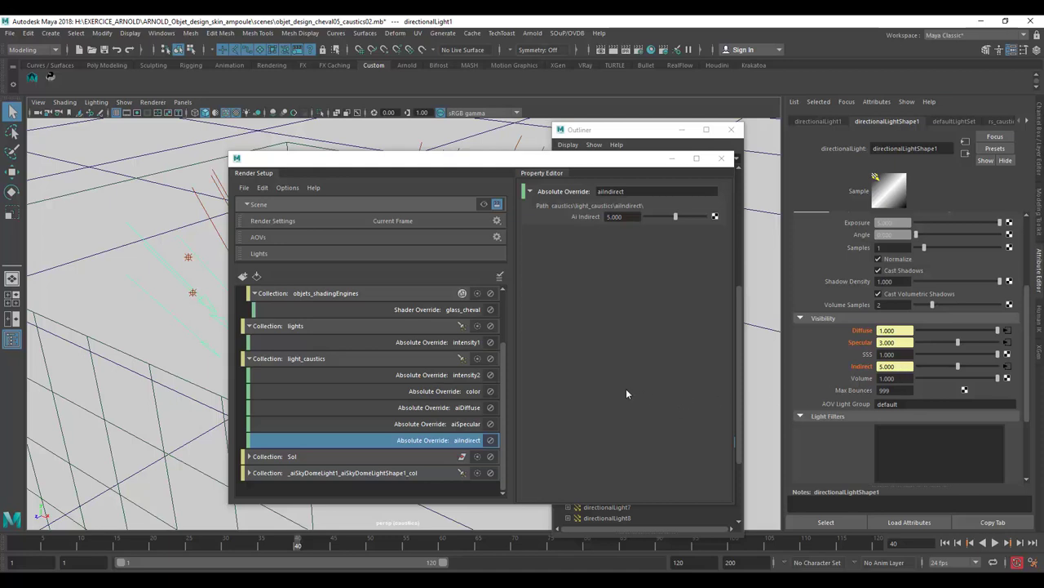
Step: Expand the aiSkyDomeLight collection and inspect its aiExposure, color1 and intensity overrides
{"action": "left_click", "coordinate": [372, 357]}
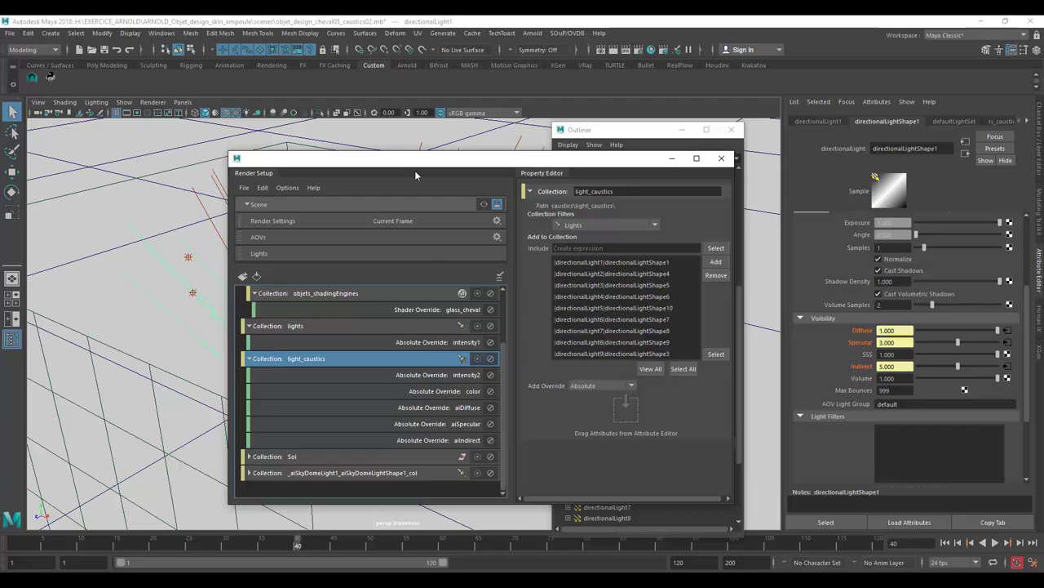
{"action": "left_click_drag", "start_coordinate": [415, 170], "coordinate": [679, 212]}
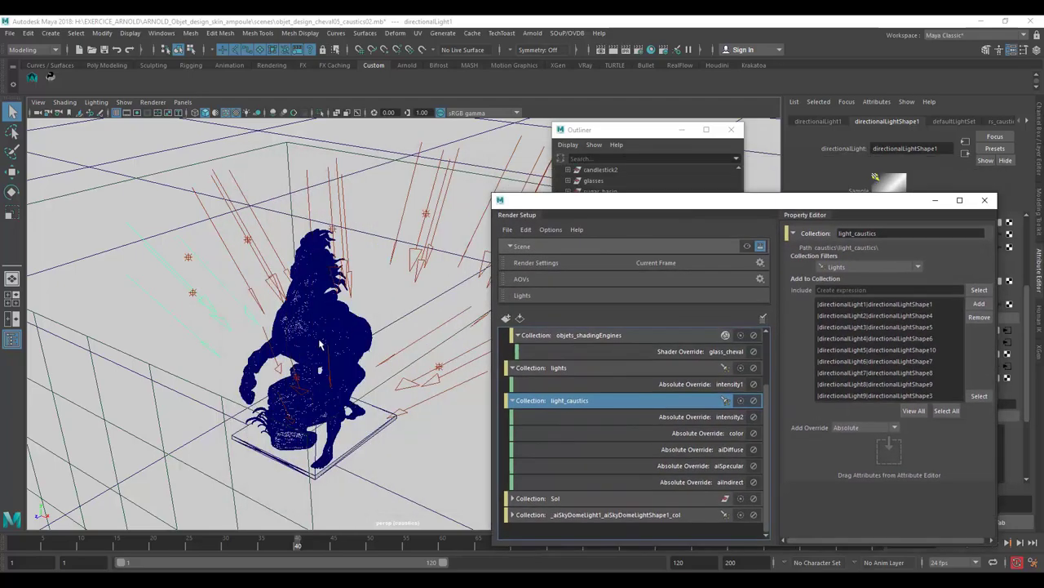
{"action": "mouse_move", "coordinate": [320, 346]}
{"action": "left_mouse_down", "text": "alt"}
{"action": "mouse_move", "coordinate": [415, 335]}
{"action": "mouse_move", "coordinate": [322, 382]}
{"action": "mouse_move", "coordinate": [292, 340]}
{"action": "mouse_move", "coordinate": [372, 337]}
{"action": "left_mouse_up", "text": "alt"}
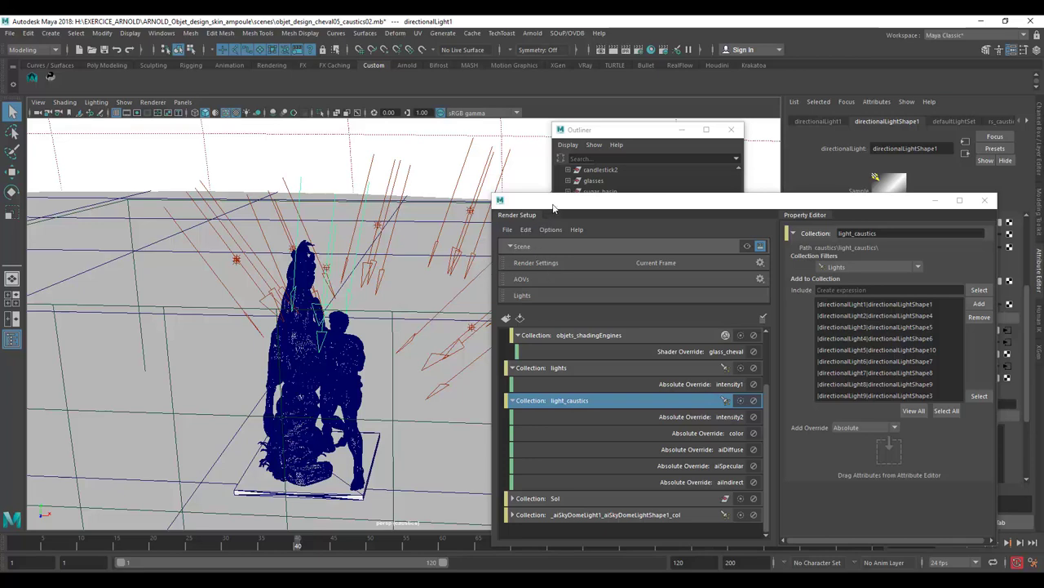
{"action": "mouse_move", "coordinate": [554, 206]}
{"action": "left_mouse_down"}
{"action": "mouse_move", "coordinate": [938, 213]}
{"action": "mouse_move", "coordinate": [527, 151]}
{"action": "mouse_move", "coordinate": [457, 152]}
{"action": "left_mouse_up"}
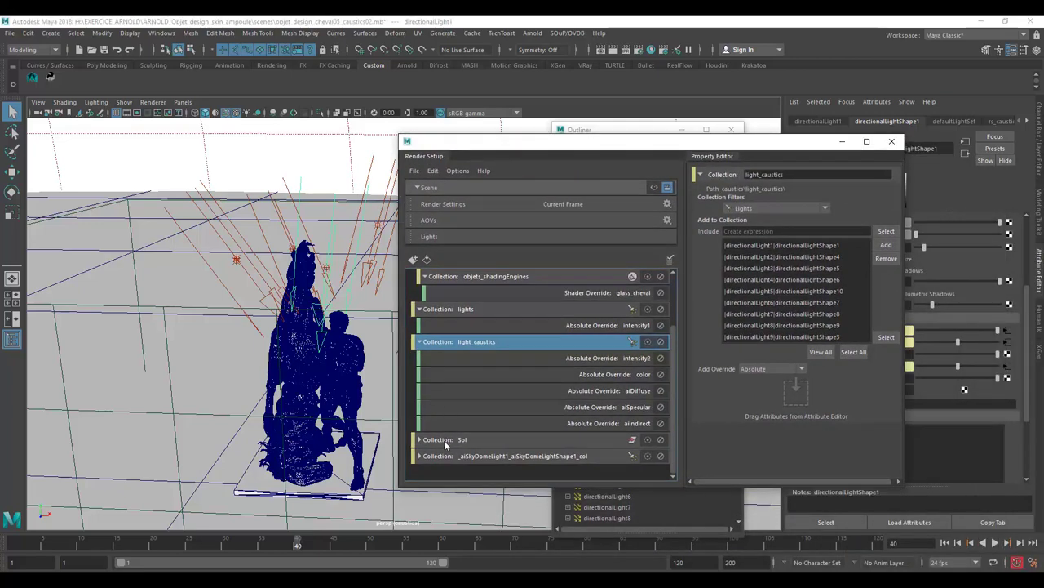
{"action": "left_click", "coordinate": [420, 455]}
{"action": "scroll", "coordinate": [525, 458], "scroll_direction": "down", "scroll_amount": 2}
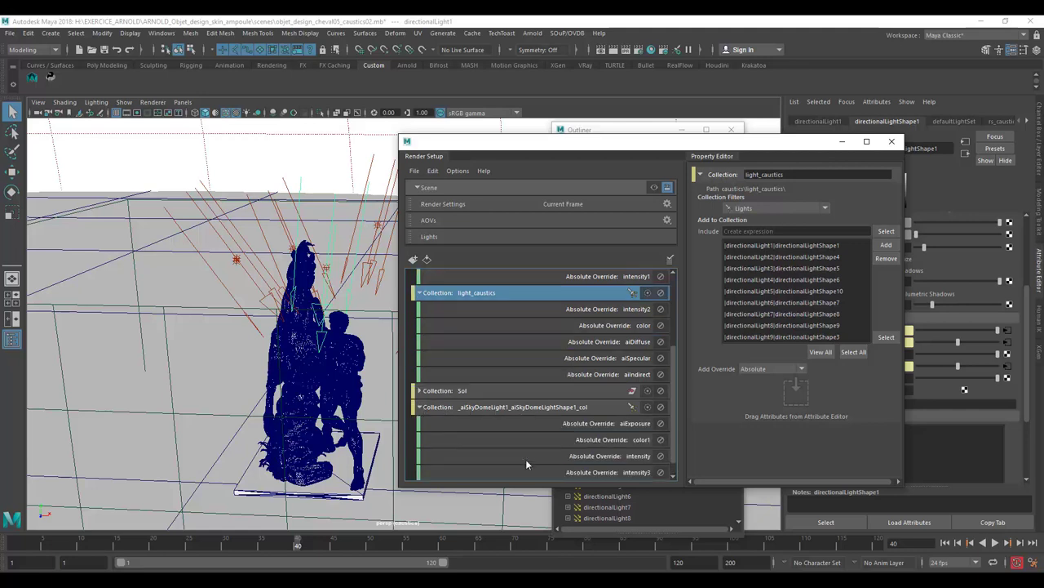
{"action": "scroll", "coordinate": [529, 463], "scroll_direction": "down", "scroll_amount": 2}
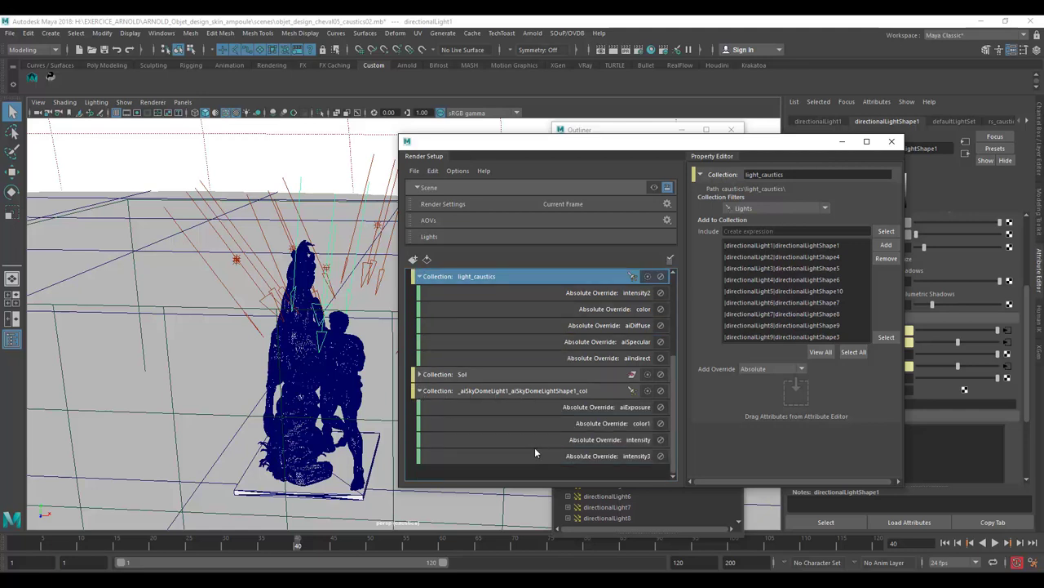
{"action": "left_click", "coordinate": [568, 389]}
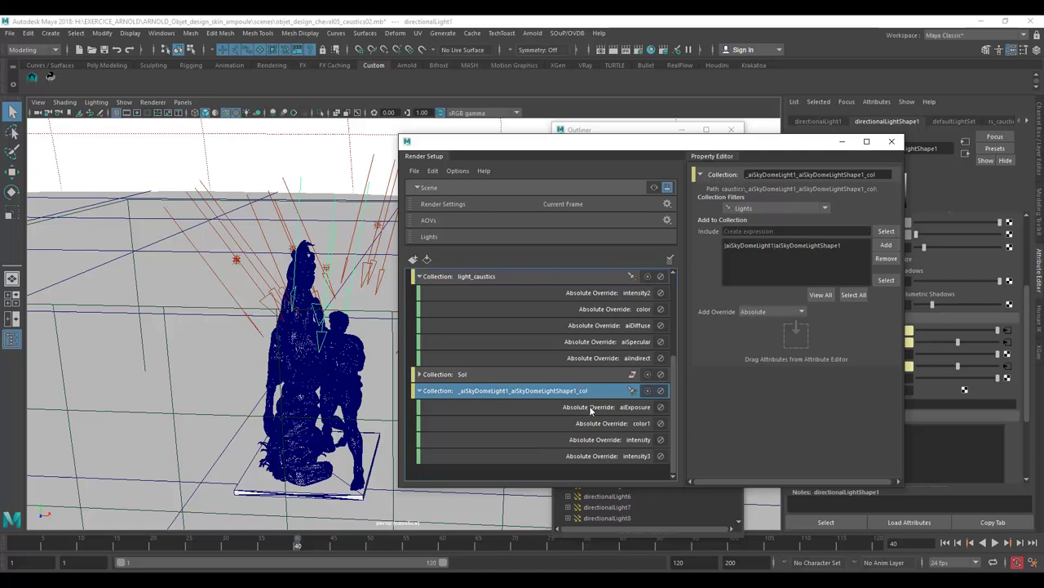
{"action": "left_click", "coordinate": [591, 408]}
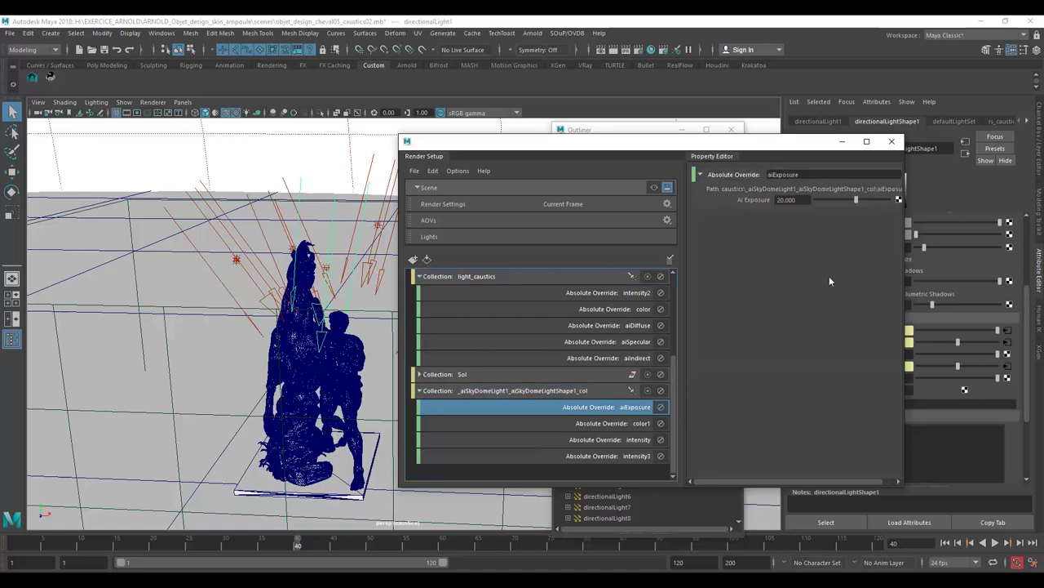
{"action": "left_click", "coordinate": [604, 425]}
{"action": "left_click", "coordinate": [606, 441]}
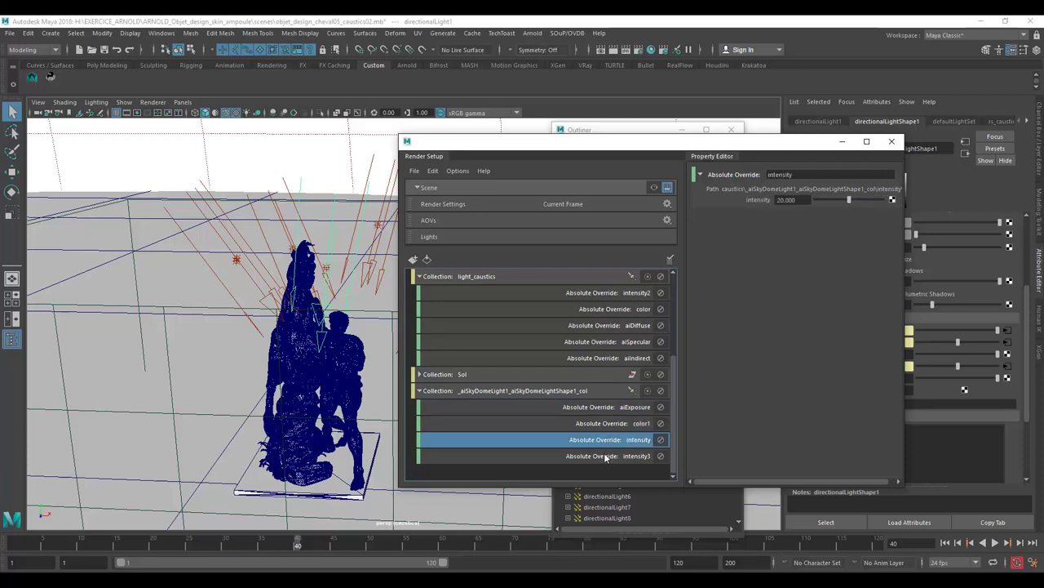
Step: Delete the intensity3 override, keeping the intensity override at 20.000
{"action": "left_click", "coordinate": [605, 457]}
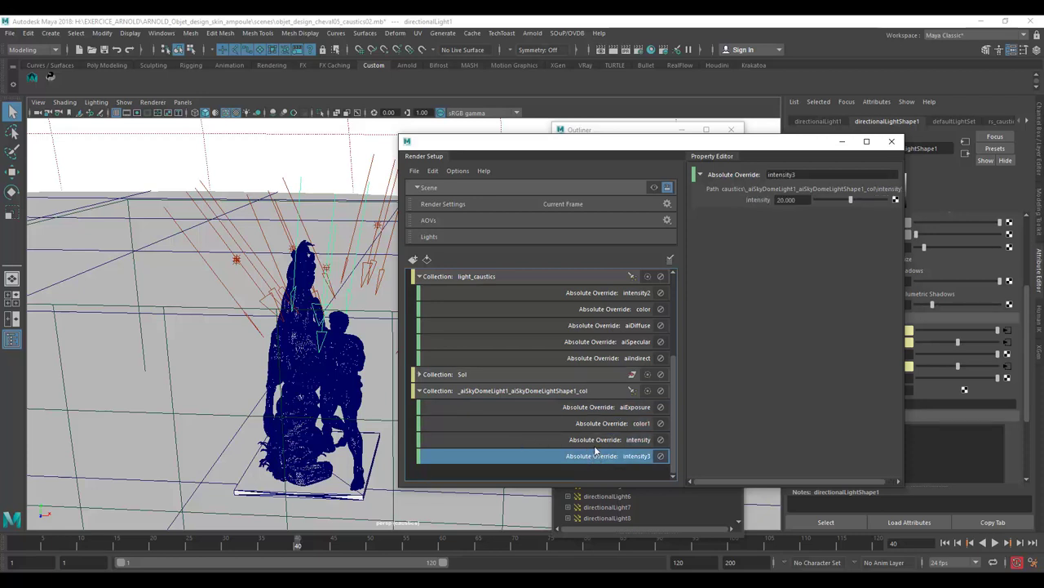
{"action": "left_click", "coordinate": [595, 438]}
{"action": "left_click", "coordinate": [588, 457]}
{"action": "right_click", "coordinate": [588, 457]}
{"action": "left_click", "coordinate": [610, 501]}
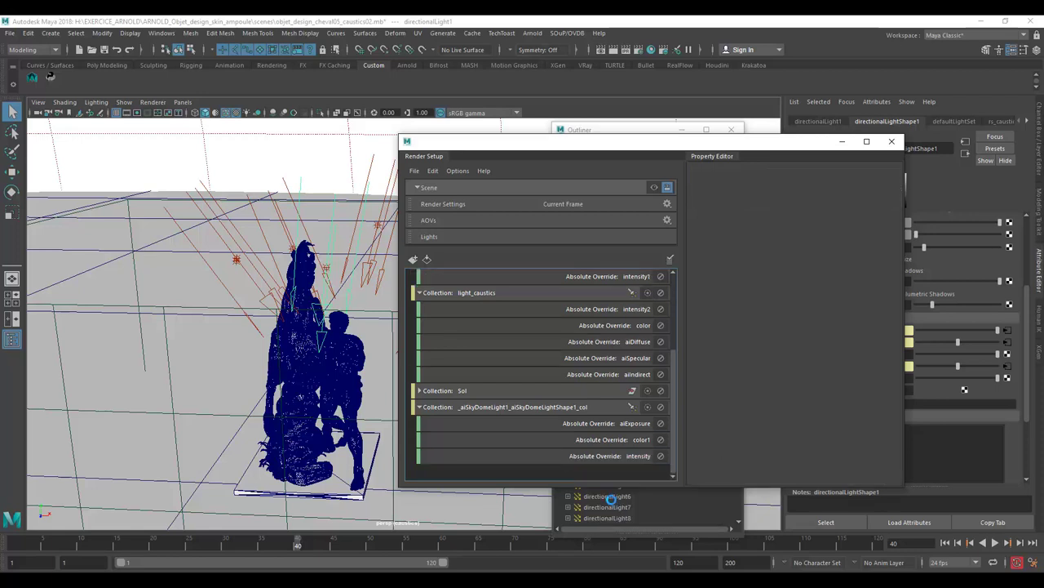
{"action": "left_click", "coordinate": [595, 456]}
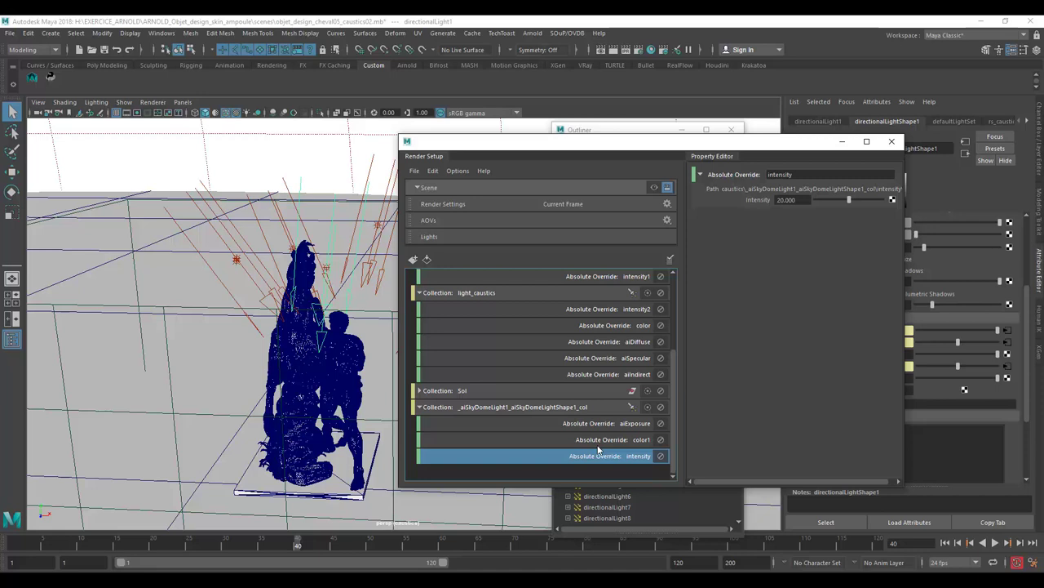
{"action": "mouse_move", "coordinate": [542, 151]}
{"action": "left_mouse_down"}
{"action": "mouse_move", "coordinate": [1043, 198]}
{"action": "mouse_move", "coordinate": [579, 170]}
{"action": "left_mouse_up"}
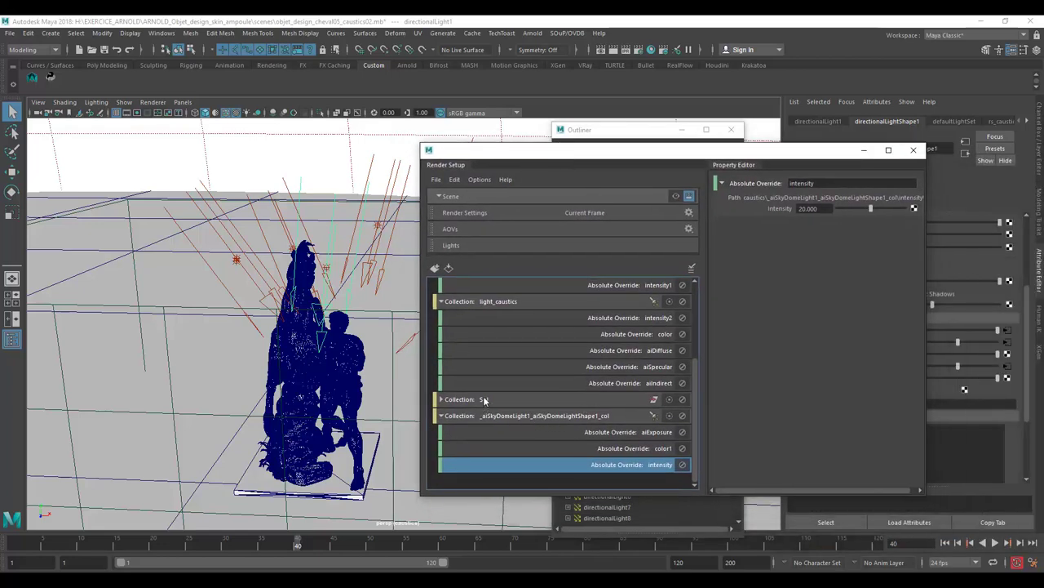
Step: Inspect the Sol_glass override assigning Mat_sol_pour_glass under Sol_shadingEngines, then open Hypershade
{"action": "left_click", "coordinate": [484, 399]}
{"action": "left_click", "coordinate": [441, 401]}
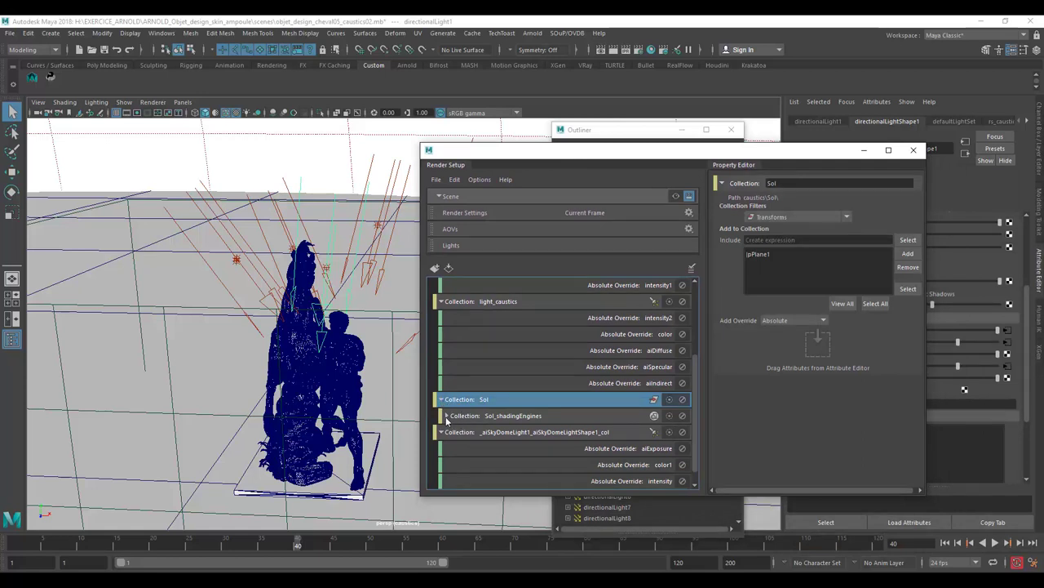
{"action": "left_click", "coordinate": [446, 416]}
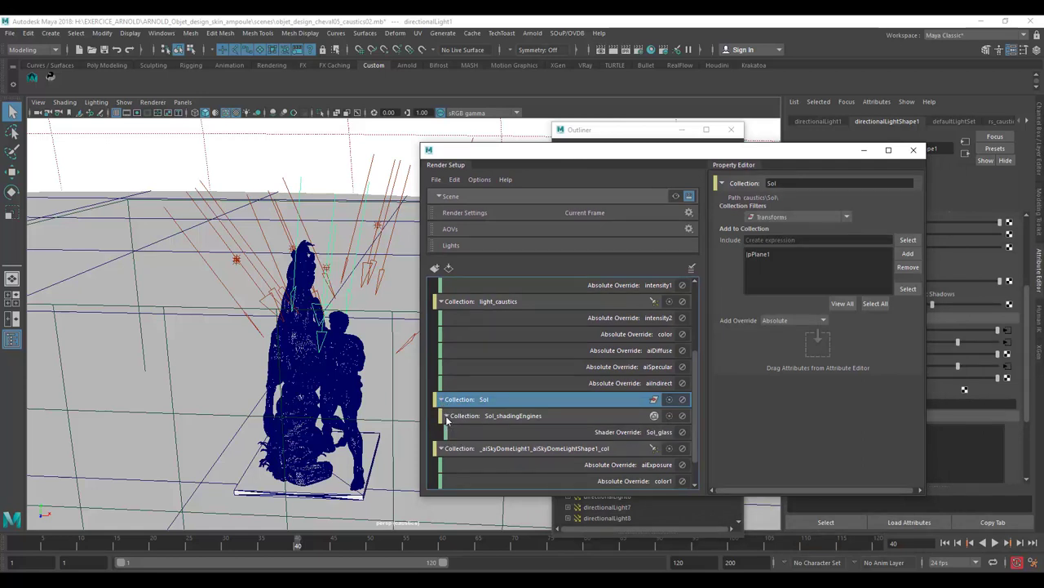
{"action": "left_click", "coordinate": [529, 432]}
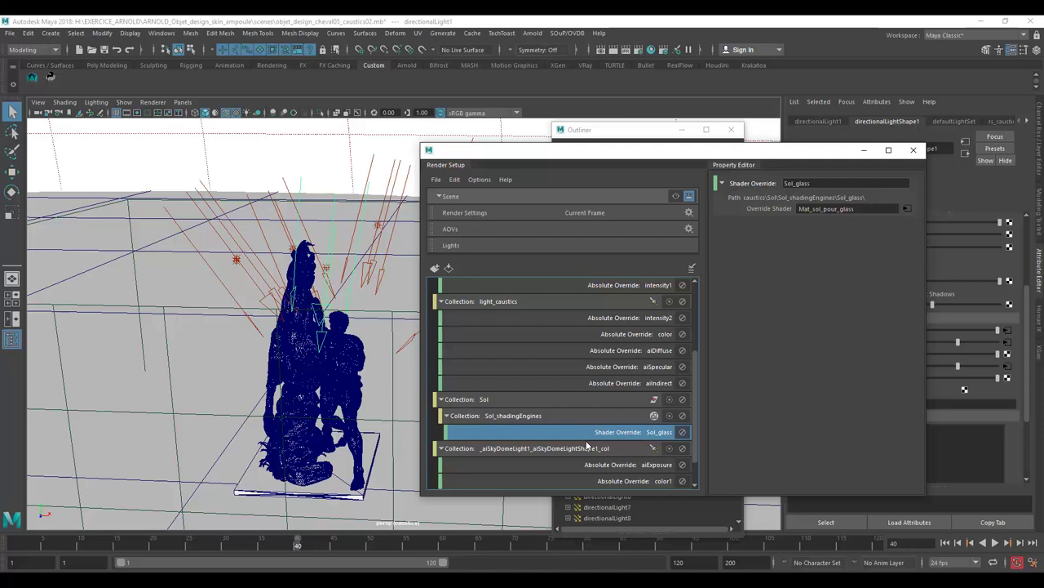
{"action": "left_click", "coordinate": [529, 400]}
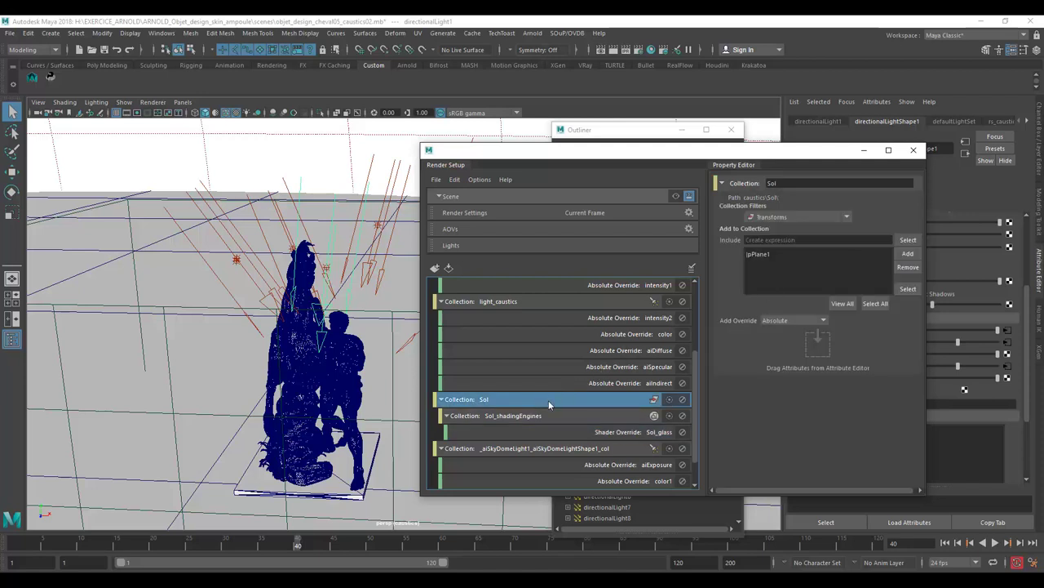
{"action": "right_click", "coordinate": [555, 404]}
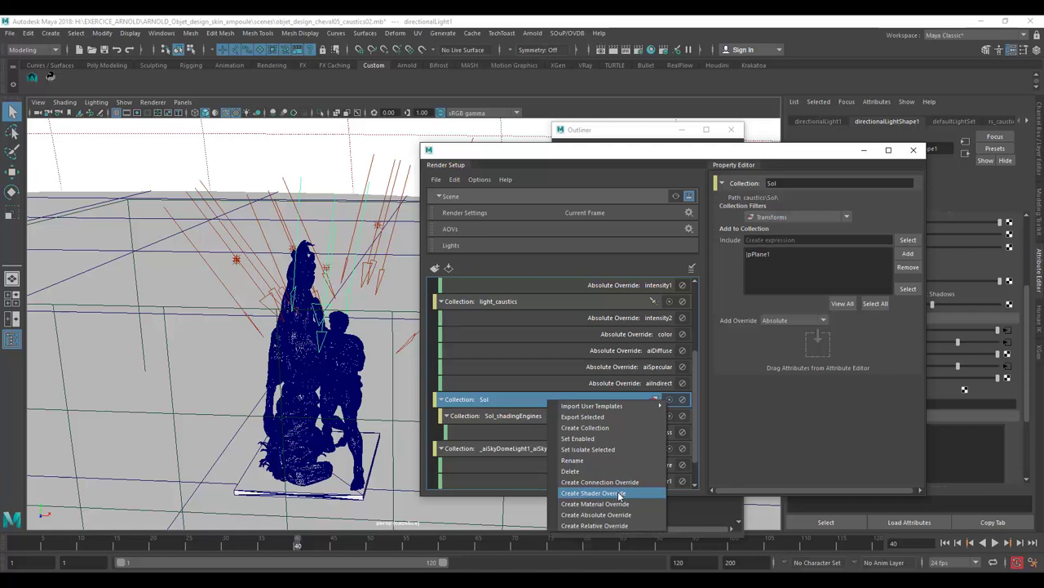
{"action": "left_click", "coordinate": [515, 394]}
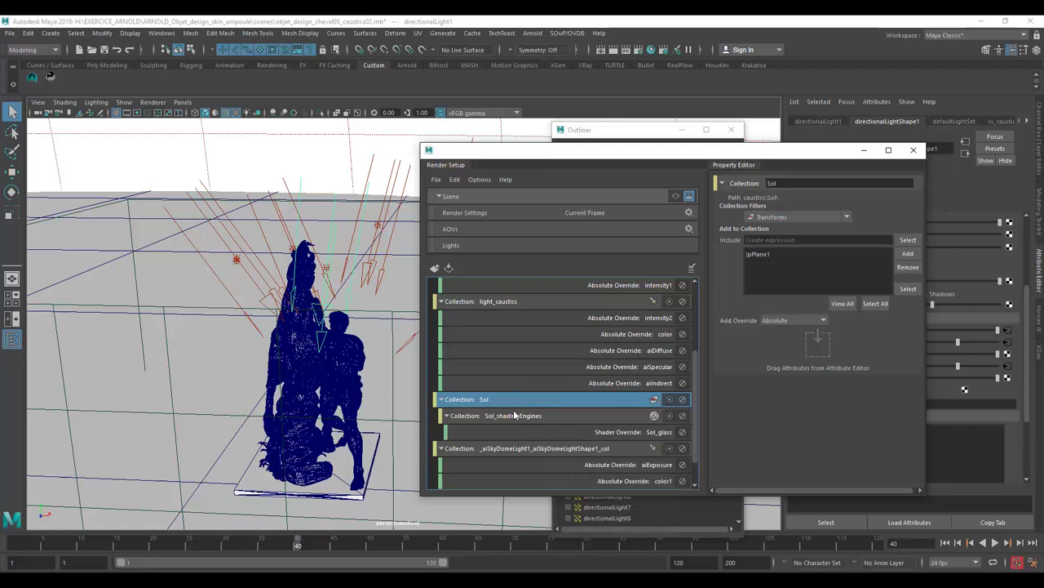
{"action": "left_click", "coordinate": [516, 416]}
{"action": "left_click", "coordinate": [519, 435]}
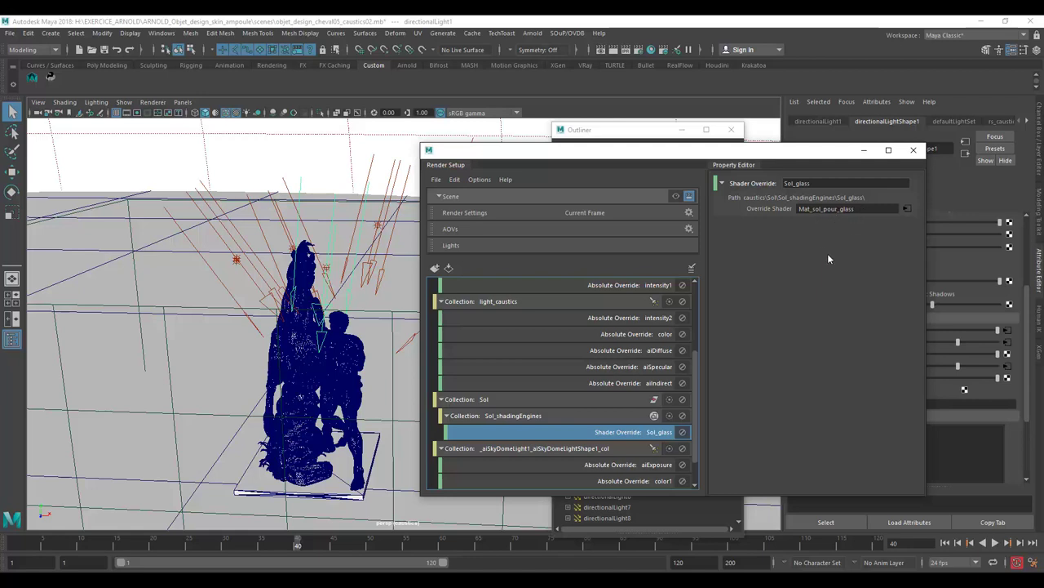
{"action": "left_click_drag", "start_coordinate": [708, 156], "coordinate": [756, 163]}
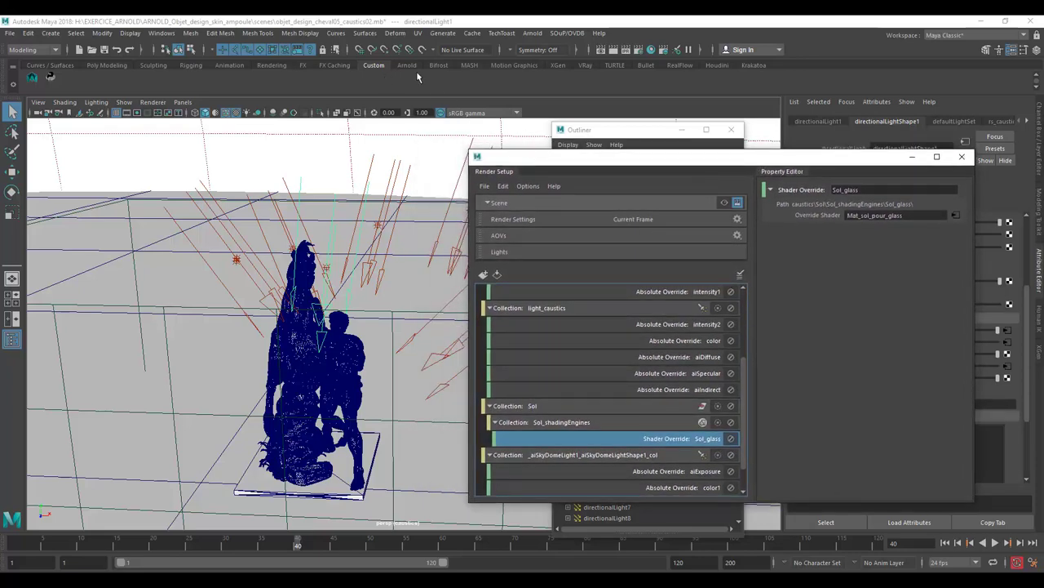
{"action": "left_click", "coordinate": [652, 50]}
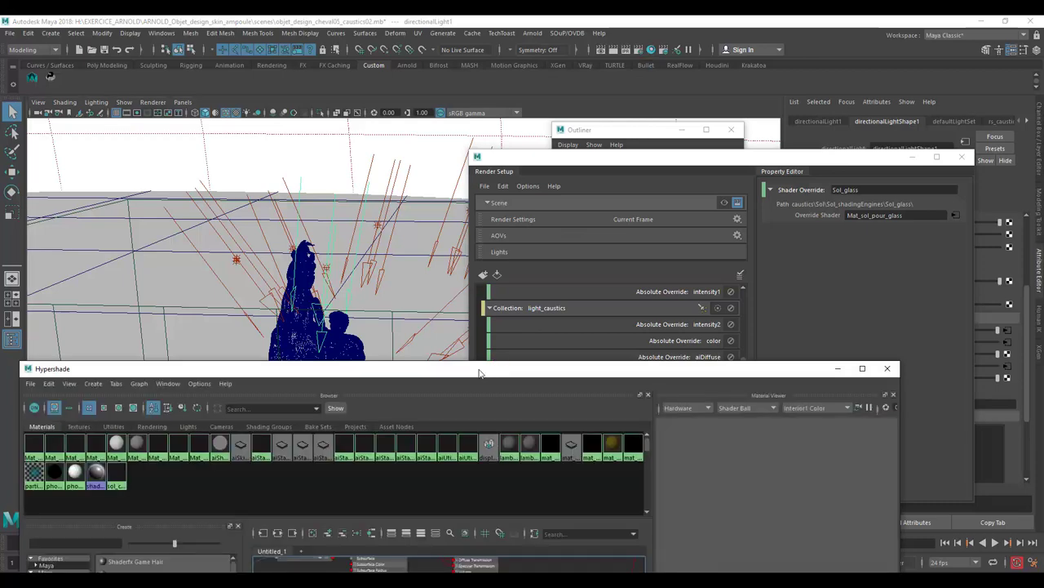
Step: Graph the shading network in Hypershade and frame it to show the aiFacingRatio node
{"action": "left_click_drag", "start_coordinate": [481, 370], "coordinate": [525, 96]}
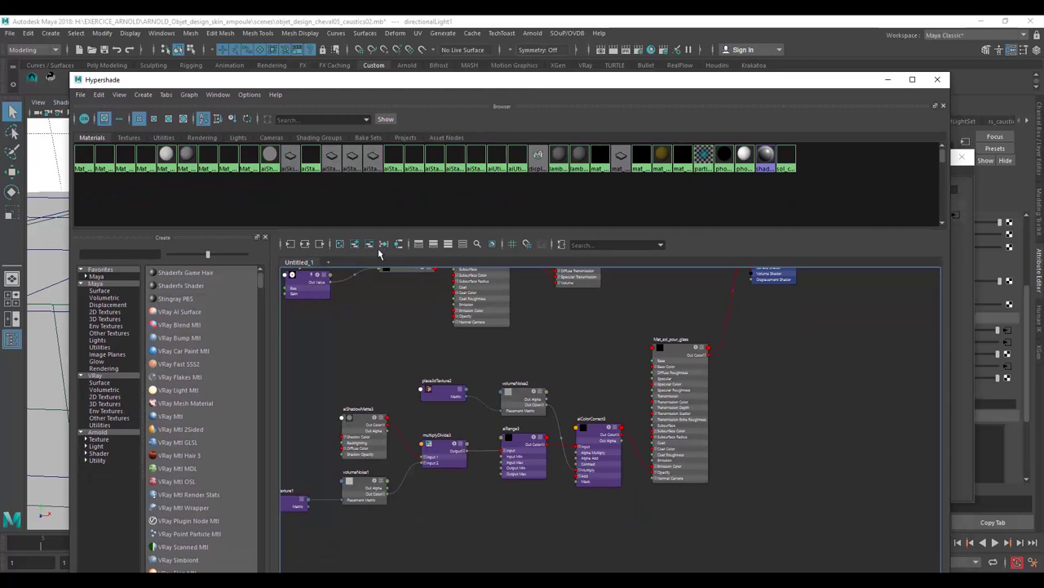
{"action": "left_click", "coordinate": [304, 244]}
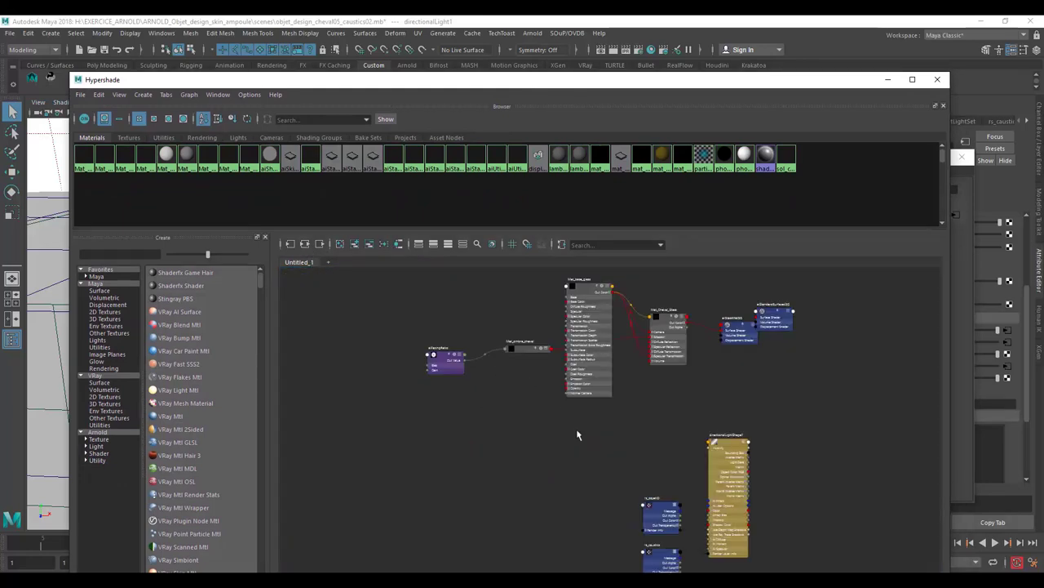
{"action": "mouse_move", "coordinate": [576, 429]}
{"action": "middle_mouse_down", "text": "alt"}
{"action": "mouse_move", "coordinate": [574, 487]}
{"action": "mouse_move", "coordinate": [531, 420]}
{"action": "middle_mouse_up", "text": "alt"}
{"action": "scroll", "coordinate": [535, 420], "scroll_direction": "up", "scroll_amount": 5}
{"action": "scroll", "coordinate": [539, 420], "scroll_direction": "down", "scroll_amount": 3}
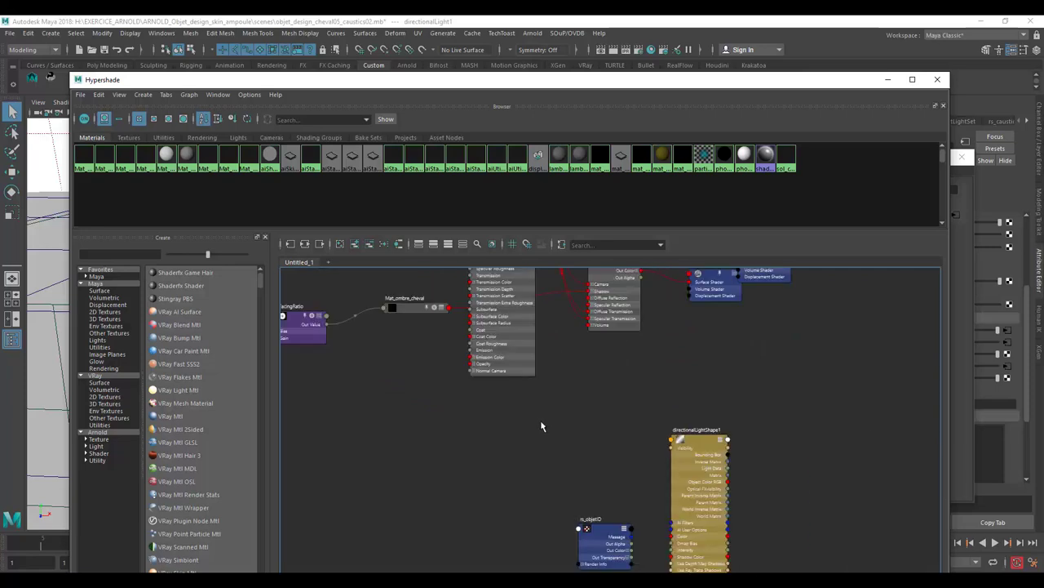
{"action": "scroll", "coordinate": [560, 448], "scroll_direction": "down", "scroll_amount": 3}
{"action": "scroll", "coordinate": [616, 481], "scroll_direction": "up", "scroll_amount": 2}
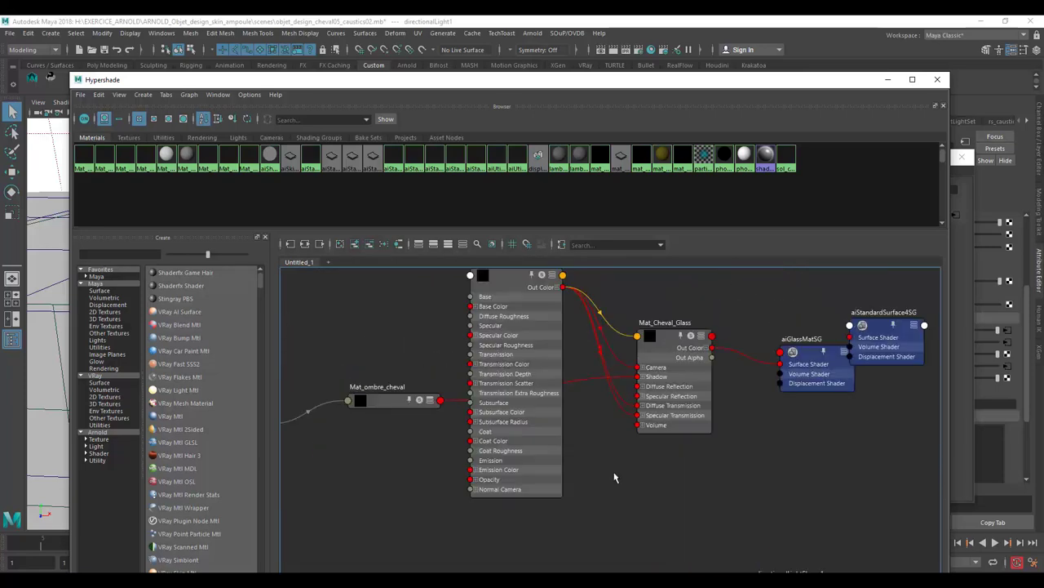
{"action": "middle_click_drag", "start_coordinate": [597, 449], "coordinate": [690, 472], "text": "alt"}
Step: Rearrange Mat_ombre_cheval, Mat_Cheval_Glass and Mat_base_glass nodes, then bring Render Setup forward
{"action": "left_click", "coordinate": [523, 425]}
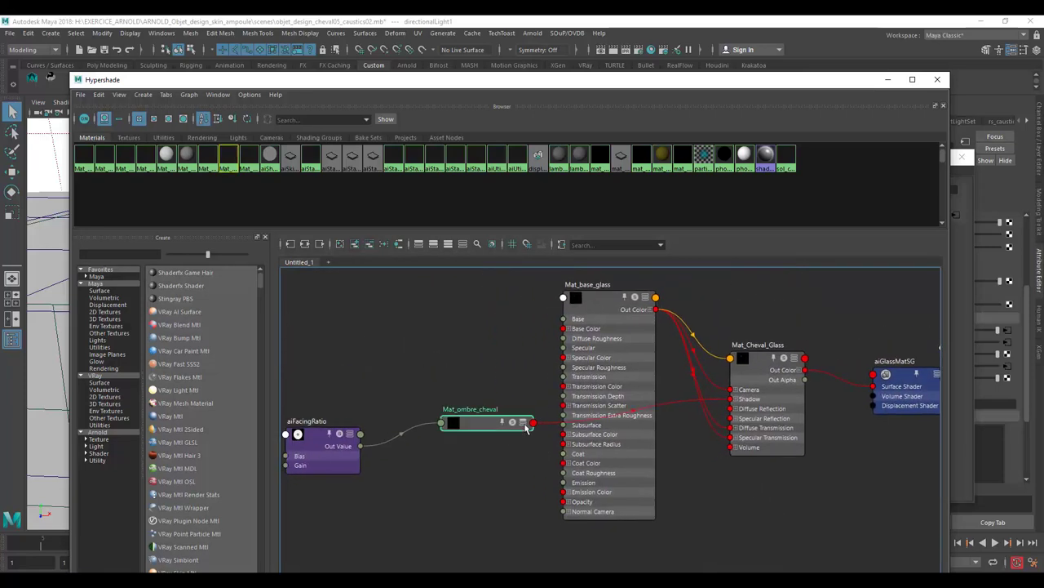
{"action": "left_click_drag", "start_coordinate": [492, 426], "coordinate": [486, 408]}
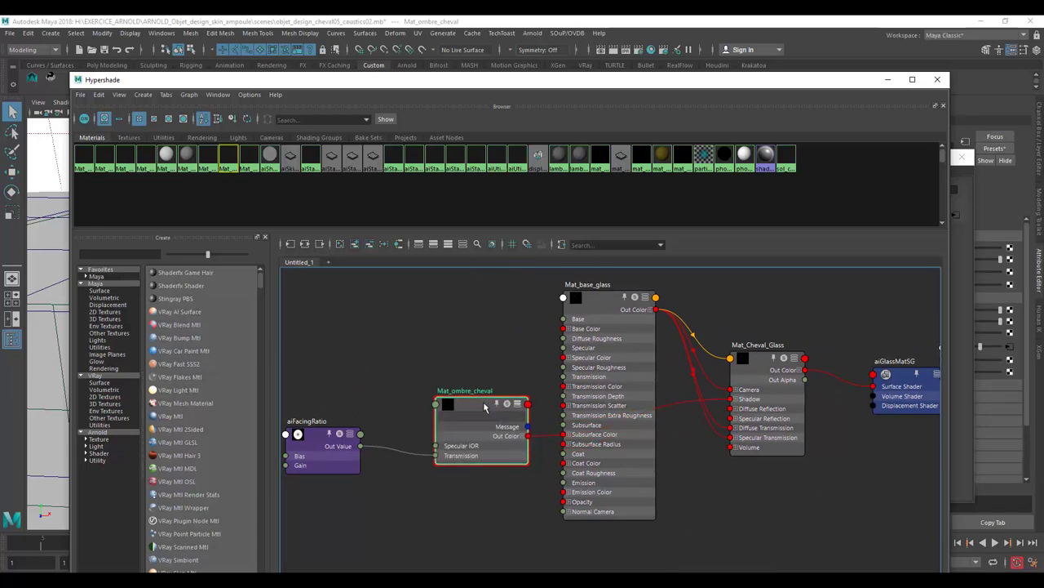
{"action": "left_click_drag", "start_coordinate": [764, 364], "coordinate": [810, 316]}
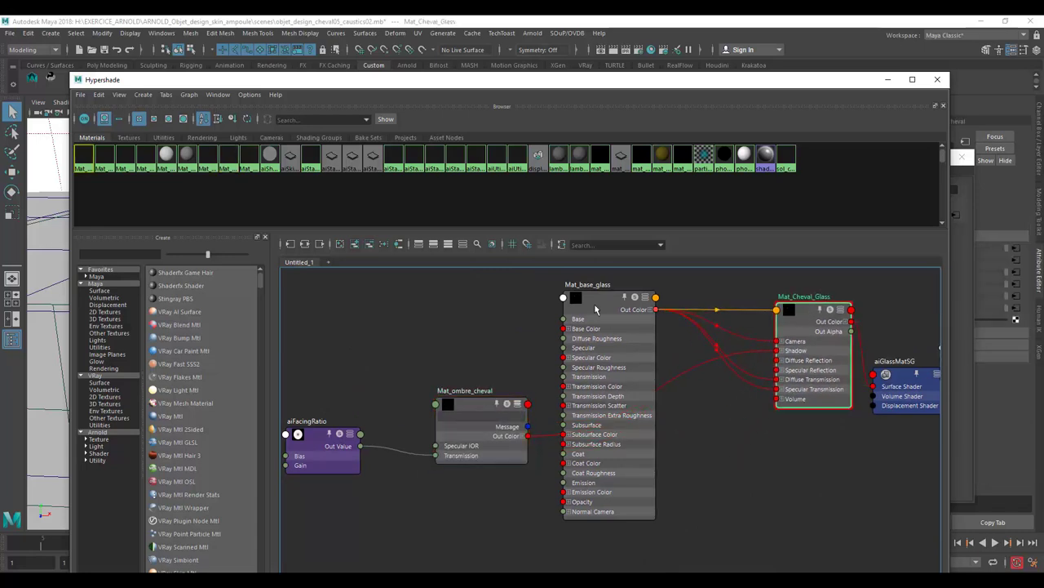
{"action": "mouse_move", "coordinate": [600, 303]}
{"action": "left_mouse_down"}
{"action": "mouse_move", "coordinate": [625, 306]}
{"action": "mouse_move", "coordinate": [607, 303]}
{"action": "left_mouse_up"}
{"action": "mouse_move", "coordinate": [504, 82]}
{"action": "left_mouse_down"}
{"action": "mouse_move", "coordinate": [363, 152]}
{"action": "mouse_move", "coordinate": [530, 400]}
{"action": "left_mouse_up"}
{"action": "left_click_drag", "start_coordinate": [620, 157], "coordinate": [405, 152]}
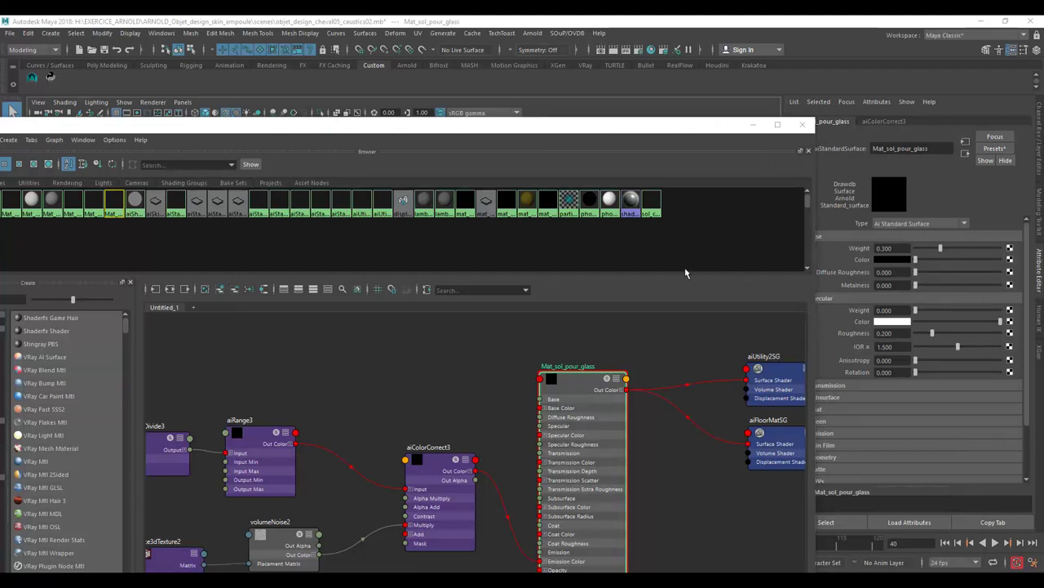
Step: Bring place3dTexture1 and volumeNoise1 into view, lifting volumeNoise1 and moving aiShadowMatte3 up-left
{"action": "left_click_drag", "start_coordinate": [591, 387], "coordinate": [627, 381]}
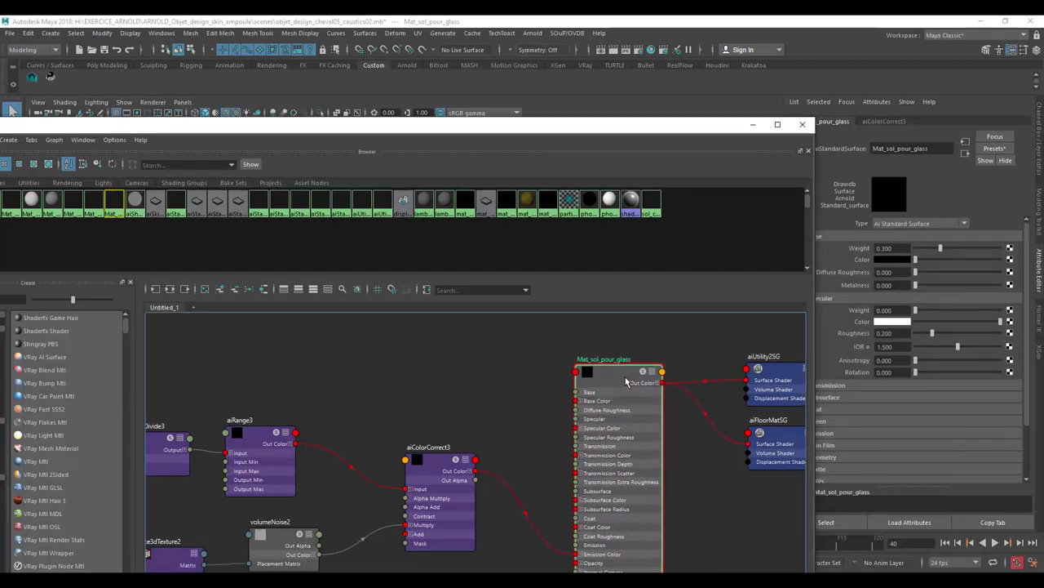
{"action": "left_click_drag", "start_coordinate": [814, 185], "coordinate": [770, 186]}
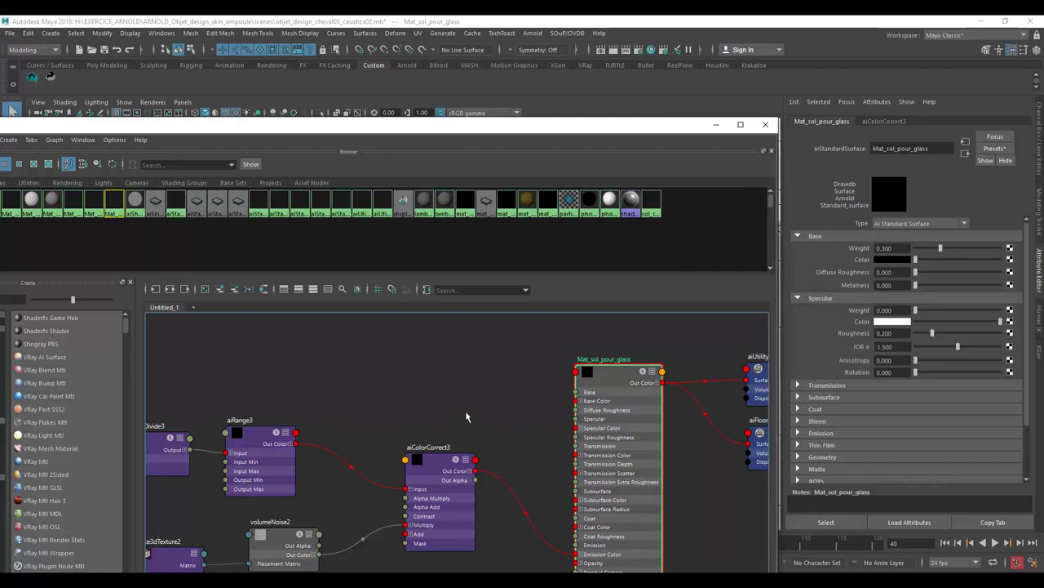
{"action": "middle_click_drag", "start_coordinate": [468, 410], "coordinate": [690, 384], "text": "alt"}
{"action": "middle_click_drag", "start_coordinate": [558, 384], "coordinate": [739, 384], "text": "alt"}
{"action": "left_click", "coordinate": [305, 384]}
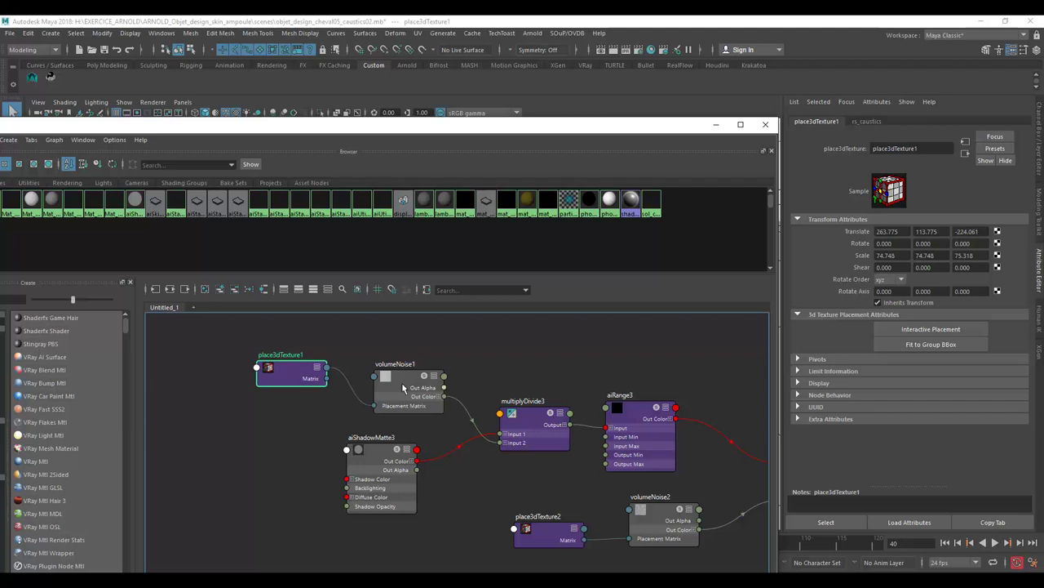
{"action": "left_click_drag", "start_coordinate": [402, 383], "coordinate": [407, 362]}
{"action": "left_click_drag", "start_coordinate": [367, 451], "coordinate": [322, 434]}
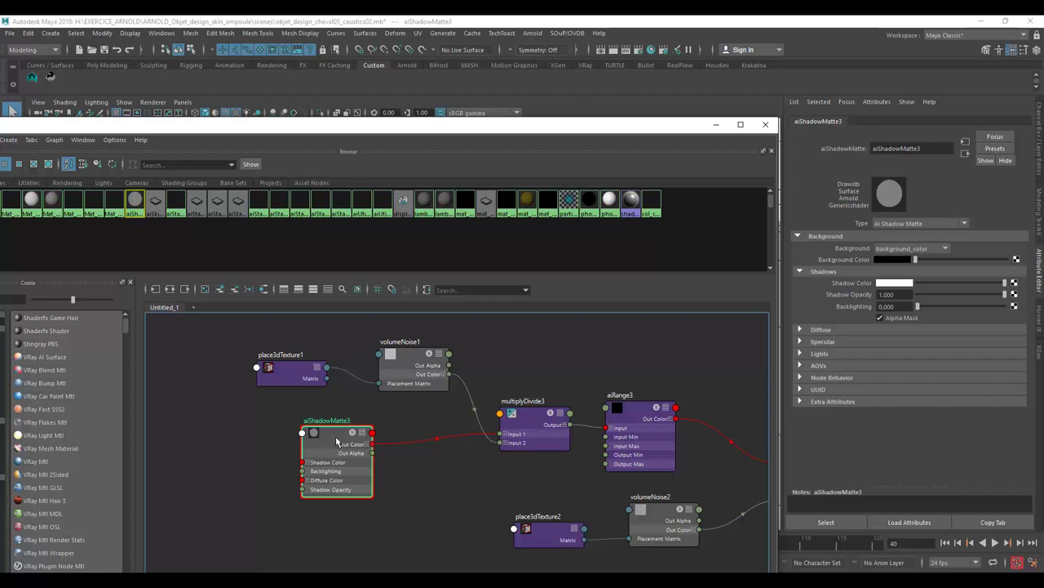
Step: Line up multiplyDivide3, aiShadowMatte3 and place3dTexture1, and lower Hypershade to reveal Render Setup
{"action": "mouse_move", "coordinate": [526, 418]}
{"action": "left_mouse_down"}
{"action": "mouse_move", "coordinate": [526, 393]}
{"action": "mouse_move", "coordinate": [526, 402]}
{"action": "left_mouse_up"}
{"action": "left_click_drag", "start_coordinate": [338, 431], "coordinate": [355, 431]}
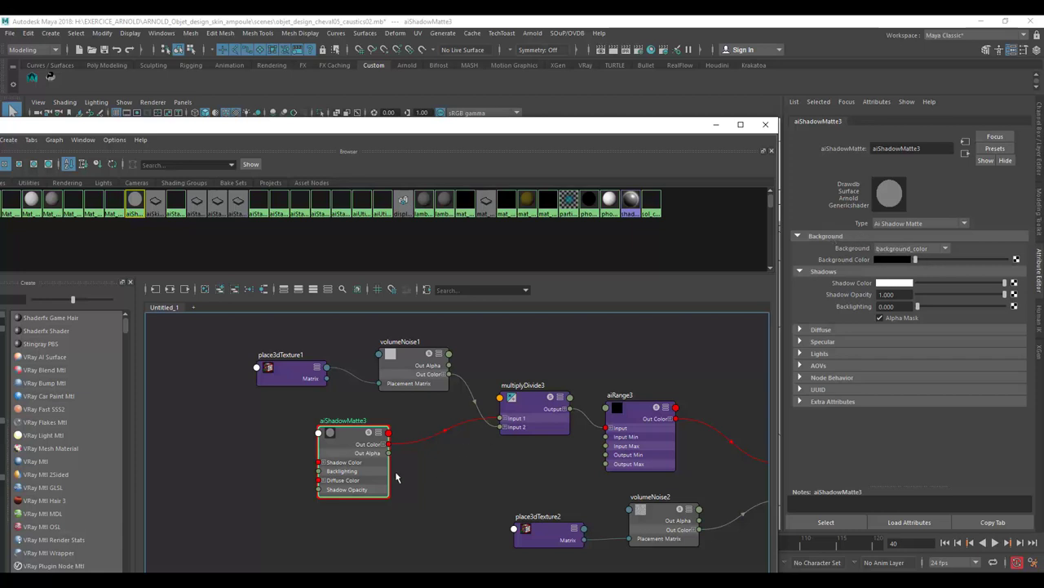
{"action": "mouse_move", "coordinate": [486, 464]}
{"action": "middle_mouse_down", "text": "alt"}
{"action": "mouse_move", "coordinate": [468, 490]}
{"action": "mouse_move", "coordinate": [444, 473]}
{"action": "middle_mouse_up", "text": "alt"}
{"action": "left_click", "coordinate": [342, 372]}
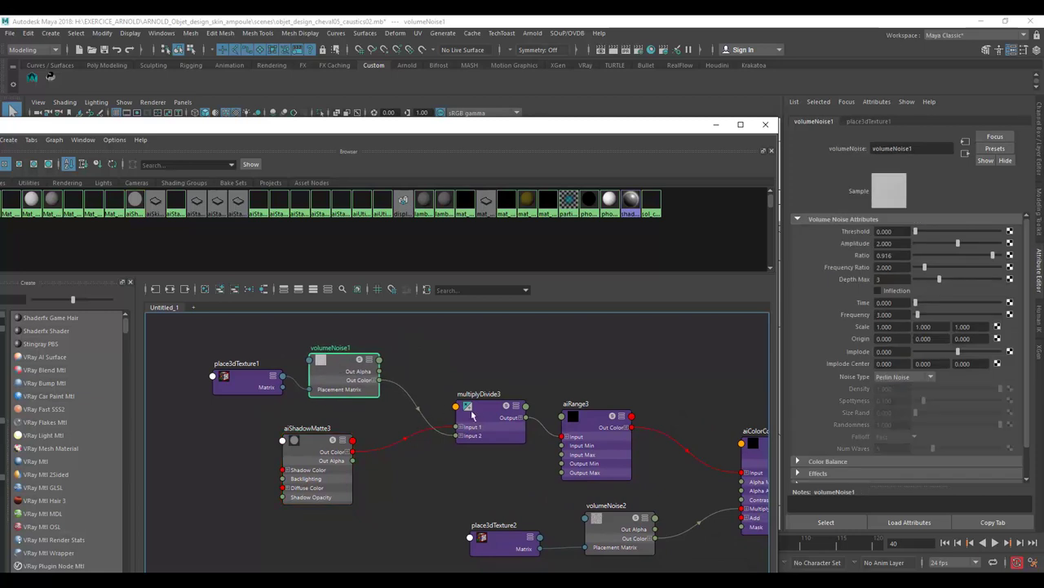
{"action": "left_click_drag", "start_coordinate": [472, 417], "coordinate": [445, 413]}
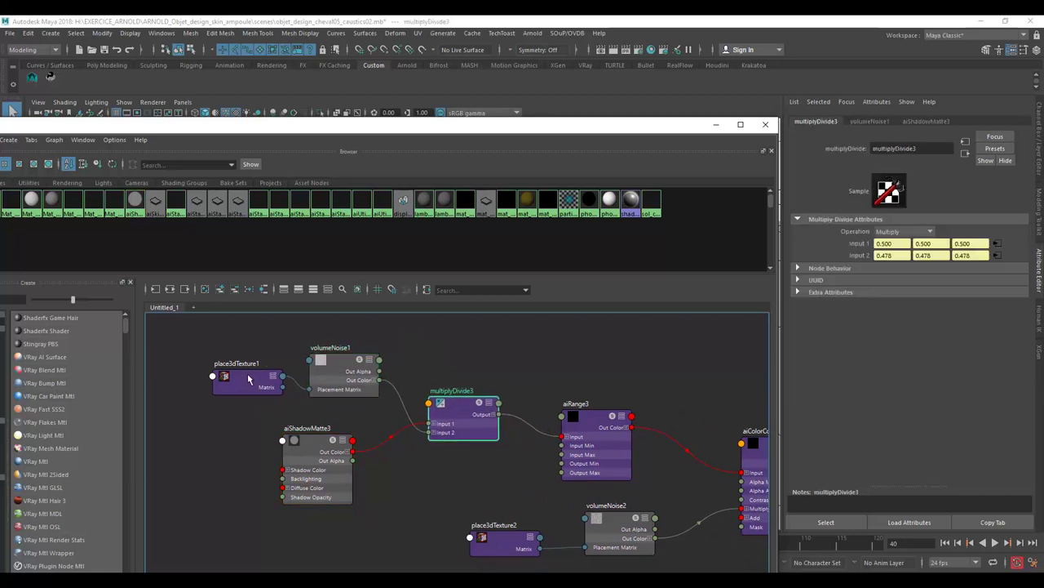
{"action": "left_click_drag", "start_coordinate": [249, 378], "coordinate": [248, 362]}
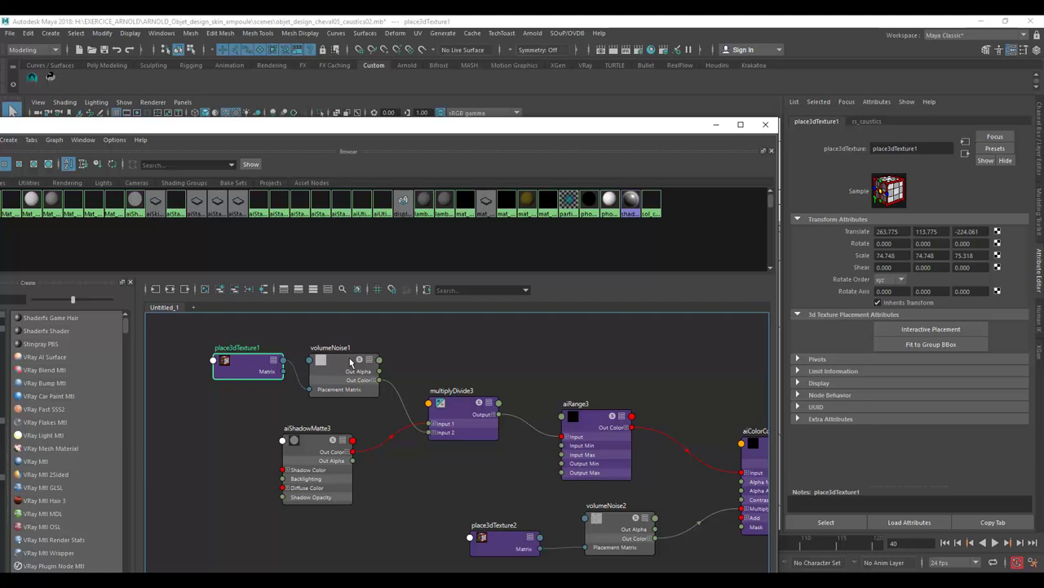
{"action": "mouse_move", "coordinate": [545, 127]}
{"action": "left_mouse_down"}
{"action": "mouse_move", "coordinate": [600, 240]}
{"action": "mouse_move", "coordinate": [568, 216]}
{"action": "left_mouse_up"}
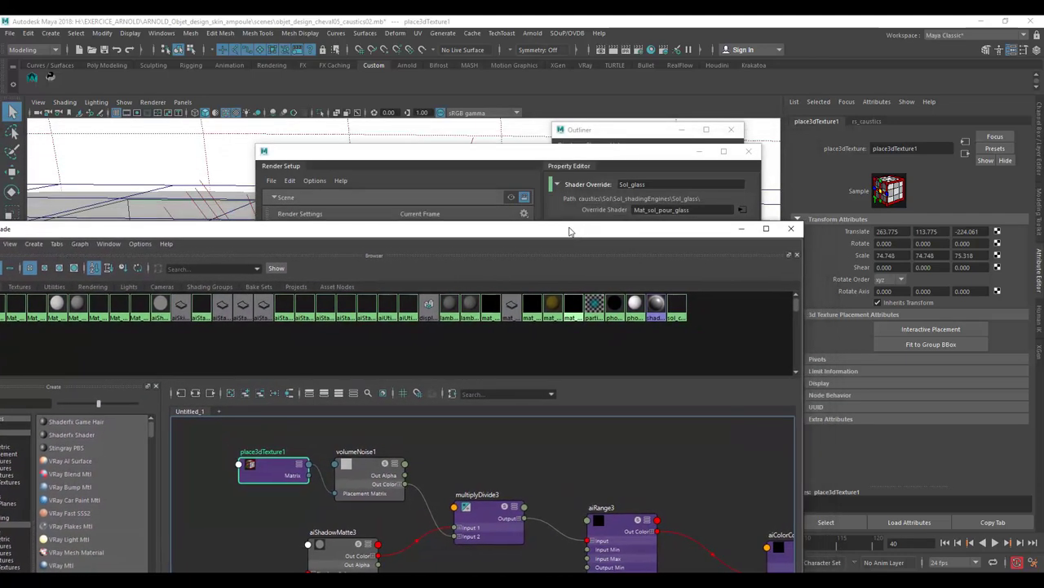
Step: Raise Render Setup scrolled to the top and reopen Arnold RenderView from the Arnold menu
{"action": "left_click_drag", "start_coordinate": [556, 163], "coordinate": [562, 159]}
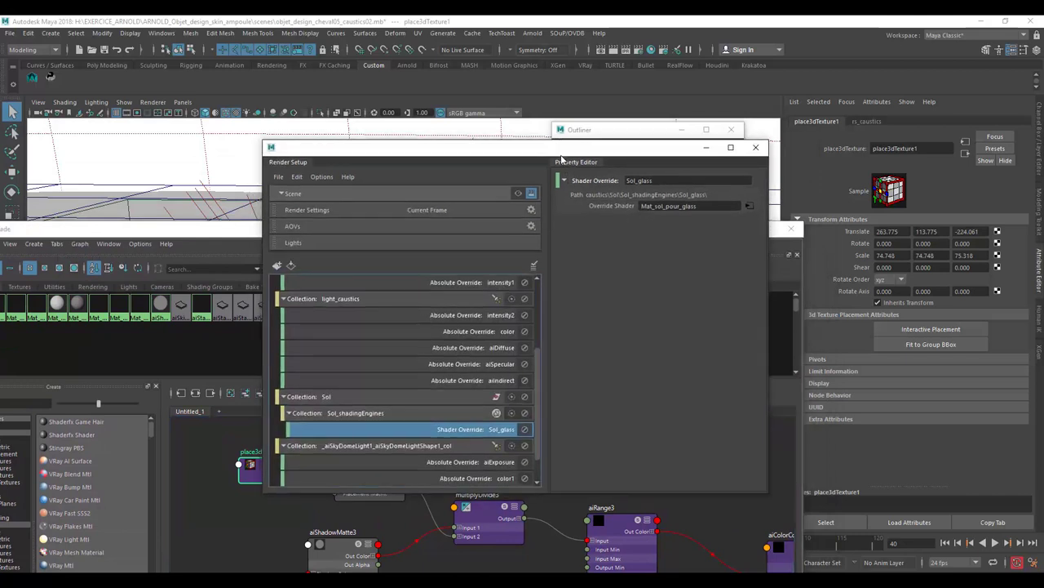
{"action": "scroll", "coordinate": [535, 333], "scroll_direction": "up", "scroll_amount": 5}
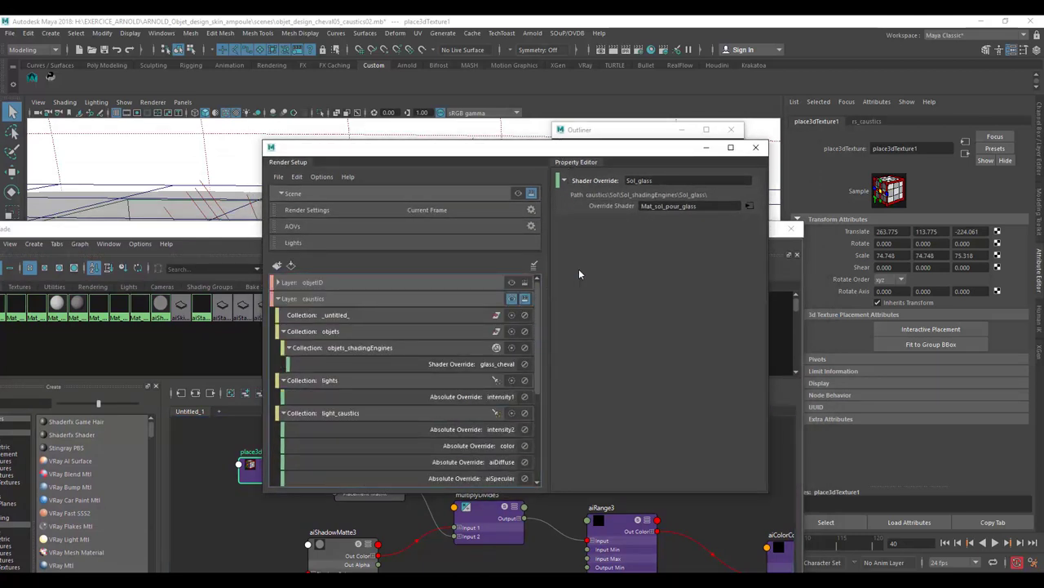
{"action": "left_click", "coordinate": [532, 33]}
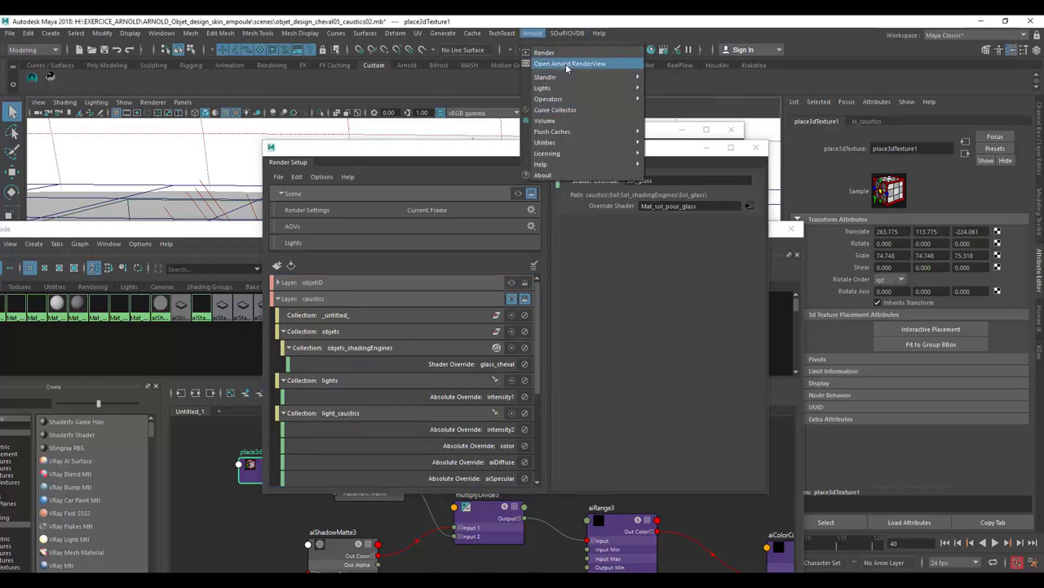
{"action": "left_click", "coordinate": [566, 63]}
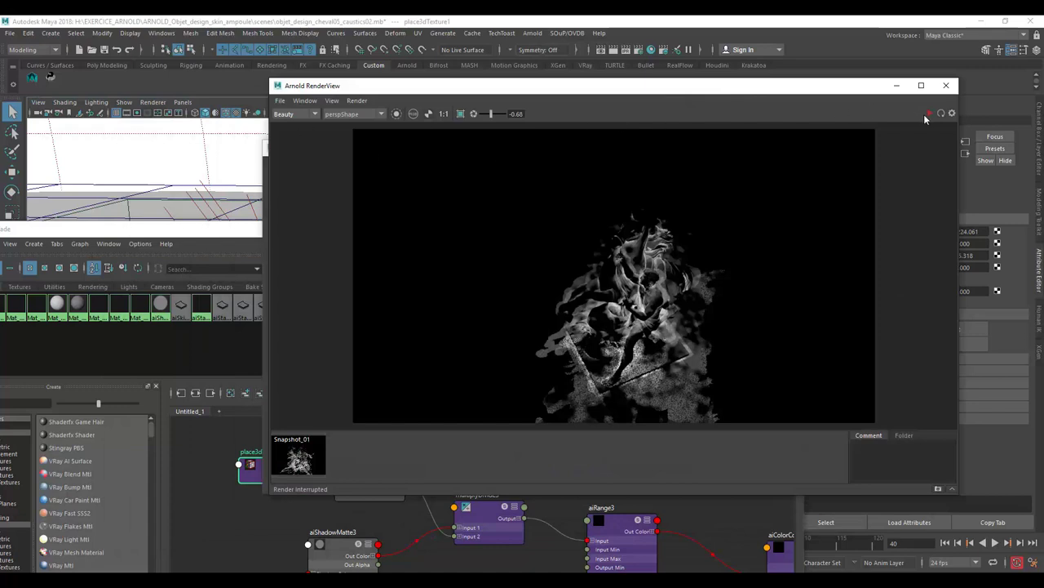
Step: Restart the IPR with the AOV set to emission, placing RenderView above the Hypershade graph
{"action": "left_click", "coordinate": [940, 114]}
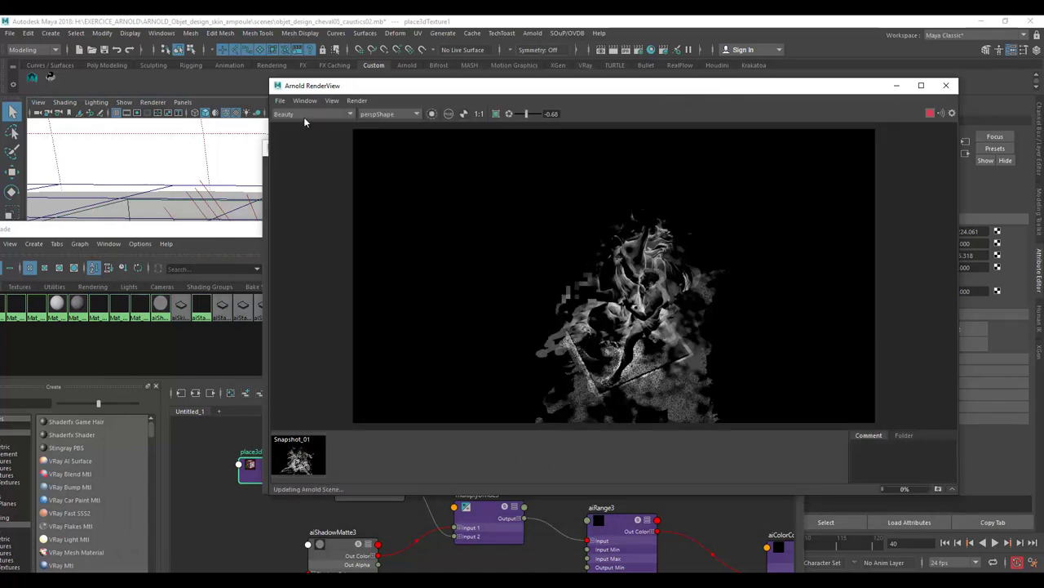
{"action": "left_click", "coordinate": [303, 113]}
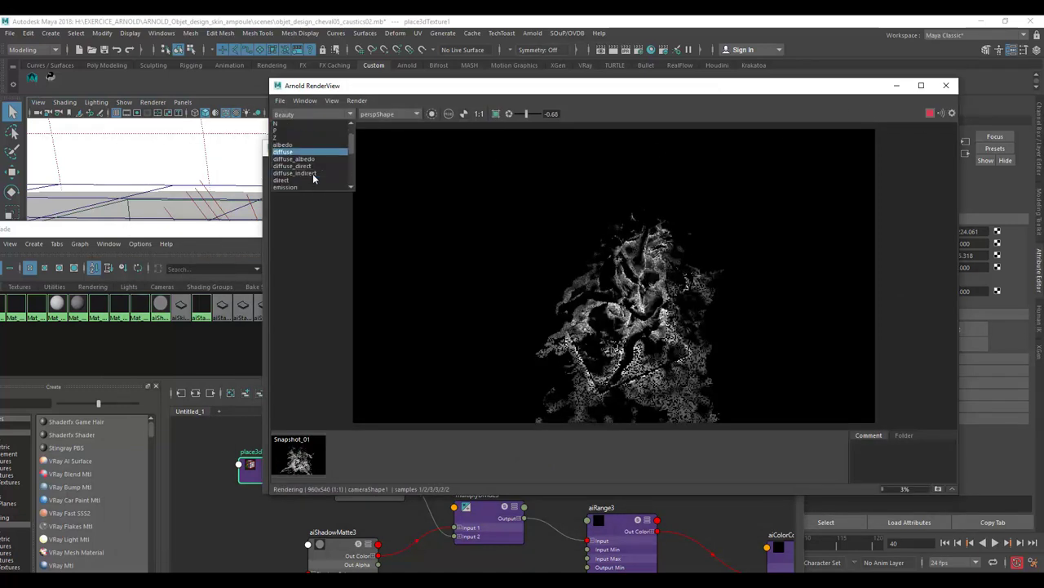
{"action": "left_click", "coordinate": [304, 187]}
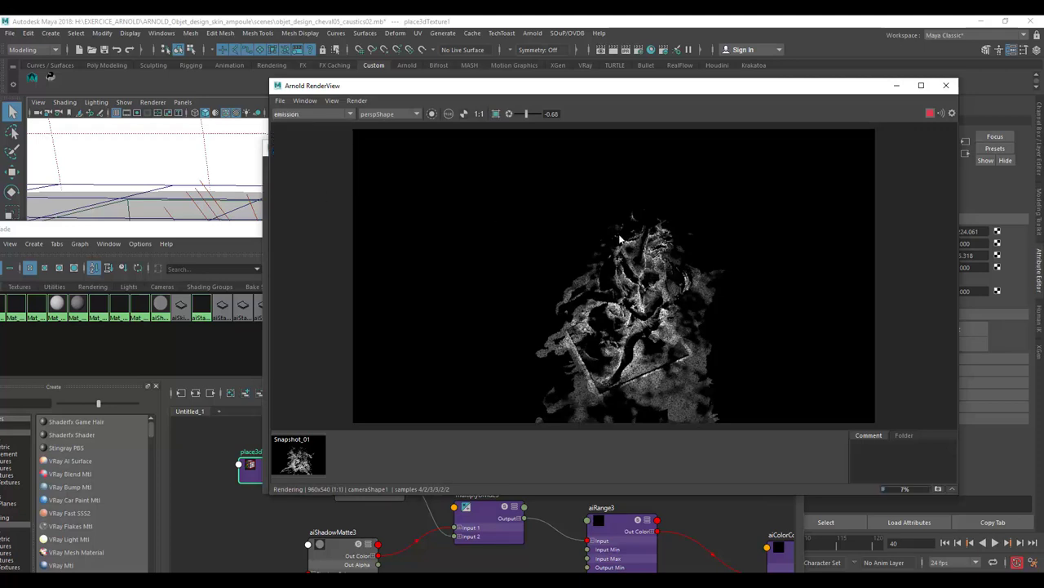
{"action": "mouse_move", "coordinate": [624, 91]}
{"action": "left_mouse_down"}
{"action": "mouse_move", "coordinate": [606, 64]}
{"action": "mouse_move", "coordinate": [631, 72]}
{"action": "left_mouse_up"}
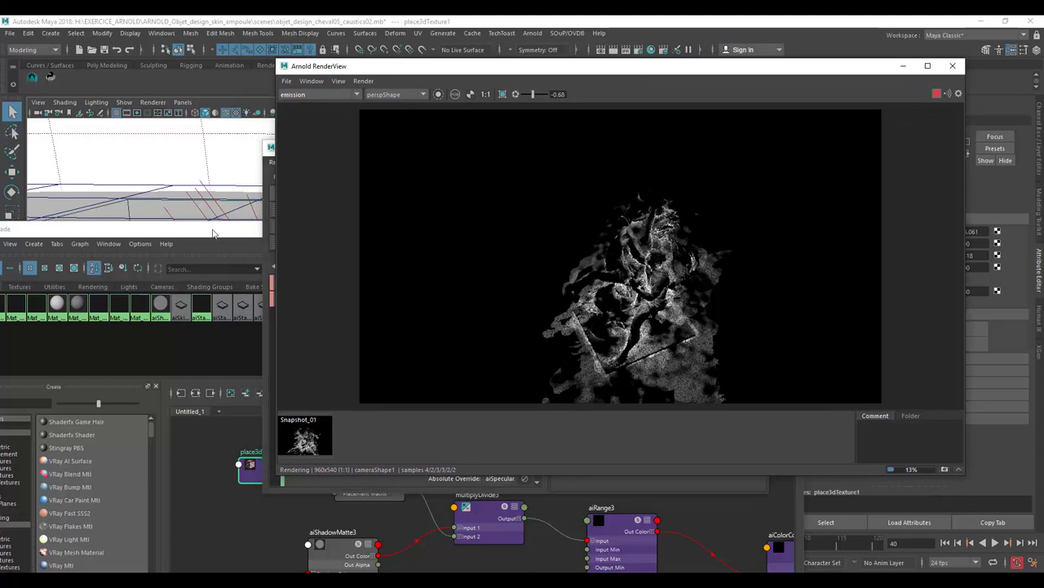
{"action": "left_click_drag", "start_coordinate": [216, 230], "coordinate": [287, 157]}
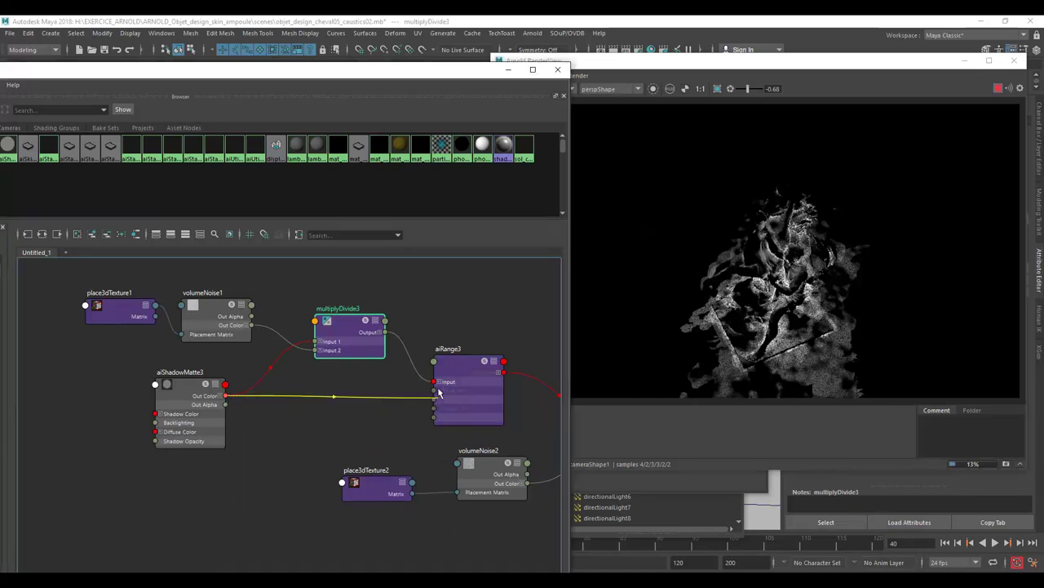
Step: Wire aiShadowMatte3's Out Color straight into aiRange3's Input and nudge volumeNoise1 and place3dTexture1
{"action": "left_click_drag", "start_coordinate": [226, 396], "coordinate": [437, 384]}
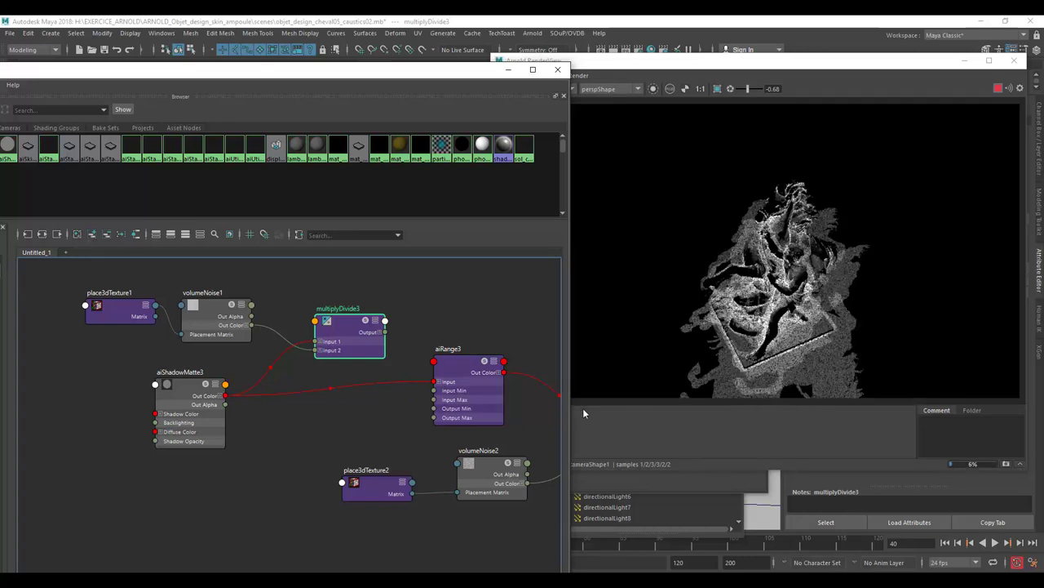
{"action": "left_click_drag", "start_coordinate": [210, 310], "coordinate": [209, 302]}
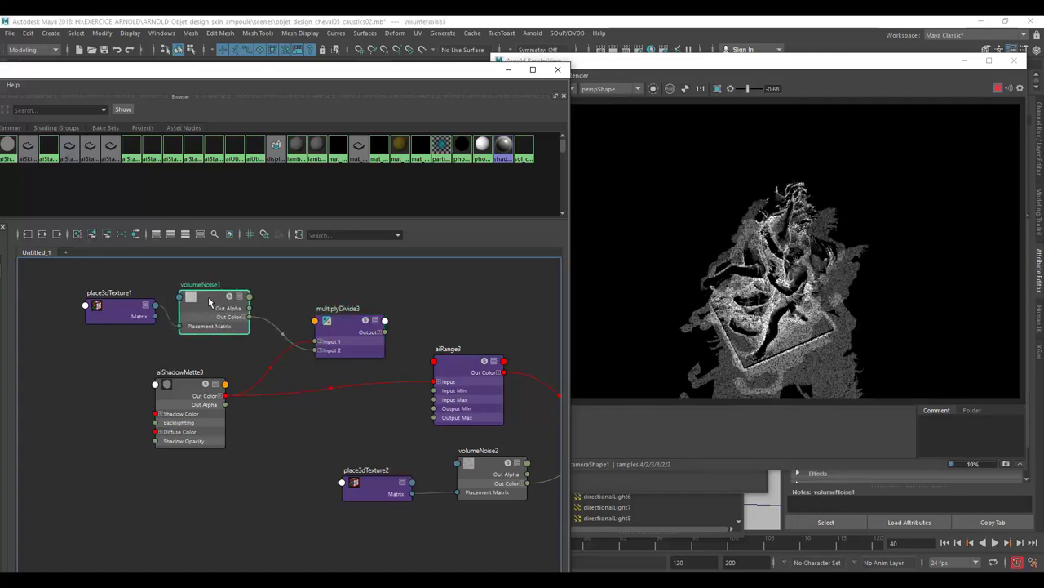
{"action": "left_click_drag", "start_coordinate": [110, 313], "coordinate": [99, 313]}
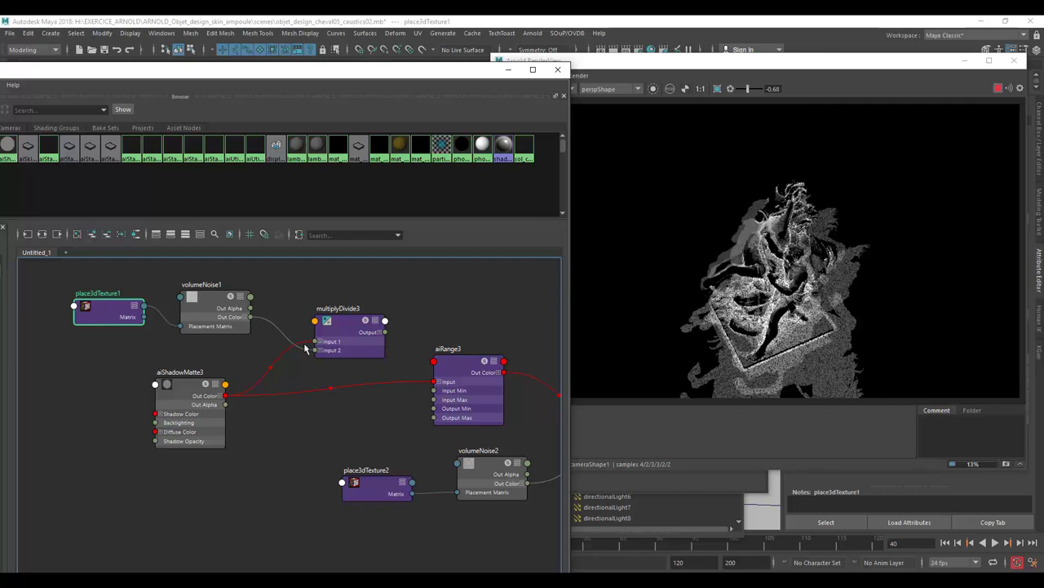
Step: Reconnect multiplyDivide3's Output to aiRange3's Input and show volumeNoise1's settings beside RenderView
{"action": "left_click_drag", "start_coordinate": [385, 331], "coordinate": [434, 381]}
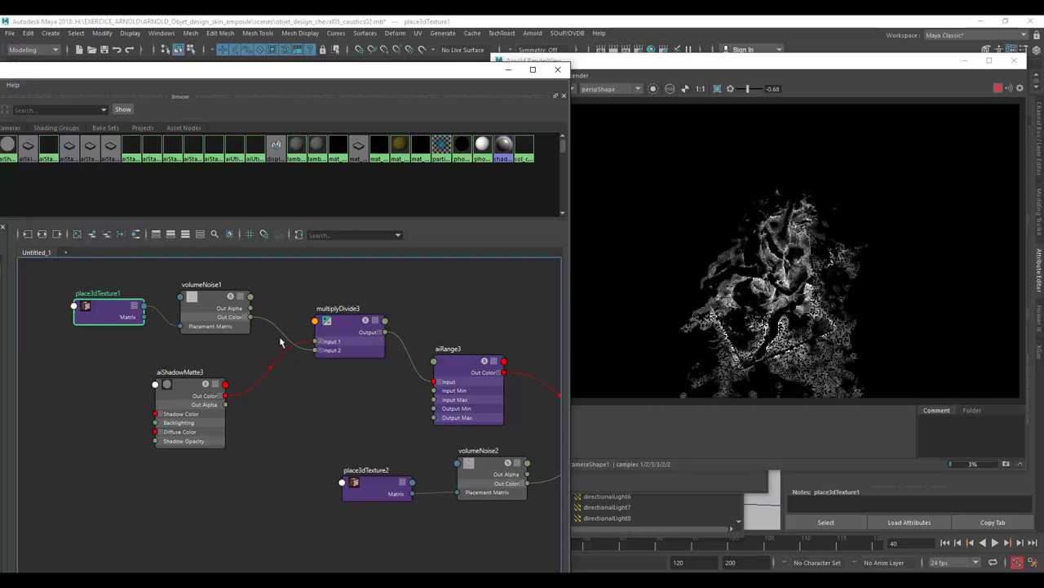
{"action": "left_click", "coordinate": [241, 325]}
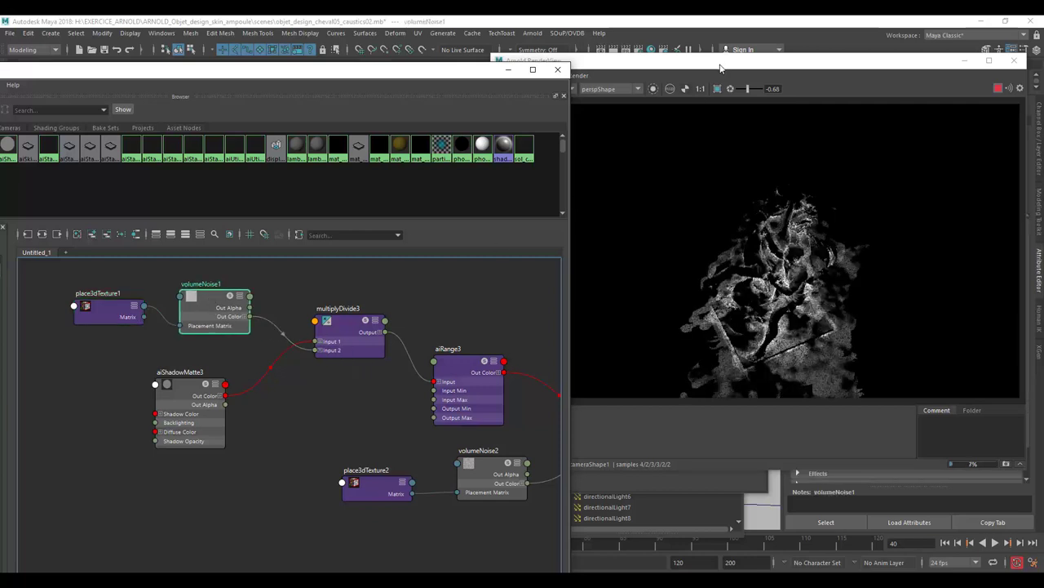
{"action": "mouse_move", "coordinate": [721, 68]}
{"action": "left_mouse_down"}
{"action": "mouse_move", "coordinate": [707, 81]}
{"action": "mouse_move", "coordinate": [472, 98]}
{"action": "left_mouse_up"}
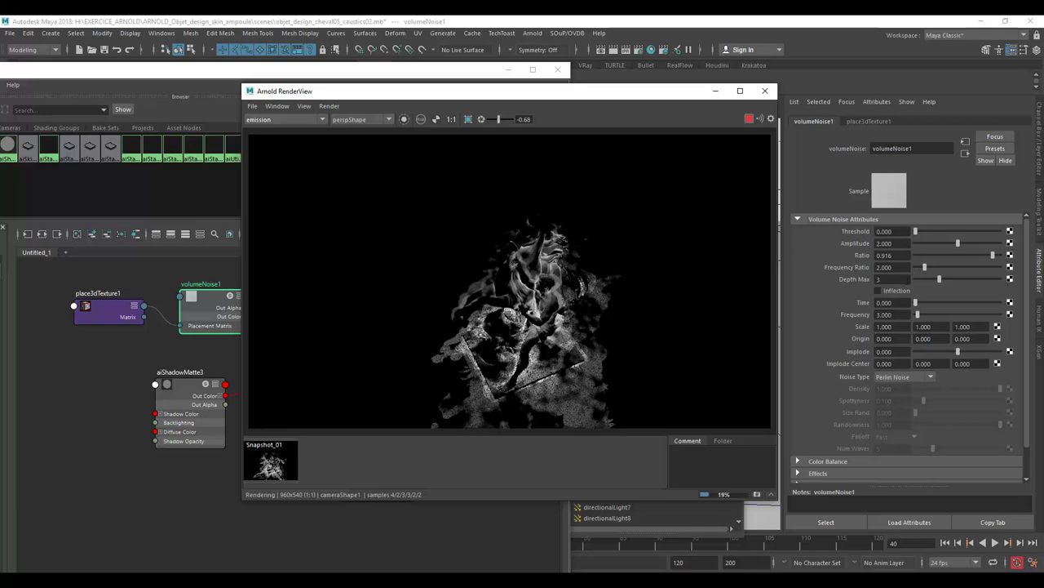
Step: Enter 10 for volumeNoise1's Frequency Ratio and 10 for its Frequency
{"action": "left_click", "coordinate": [886, 267]}
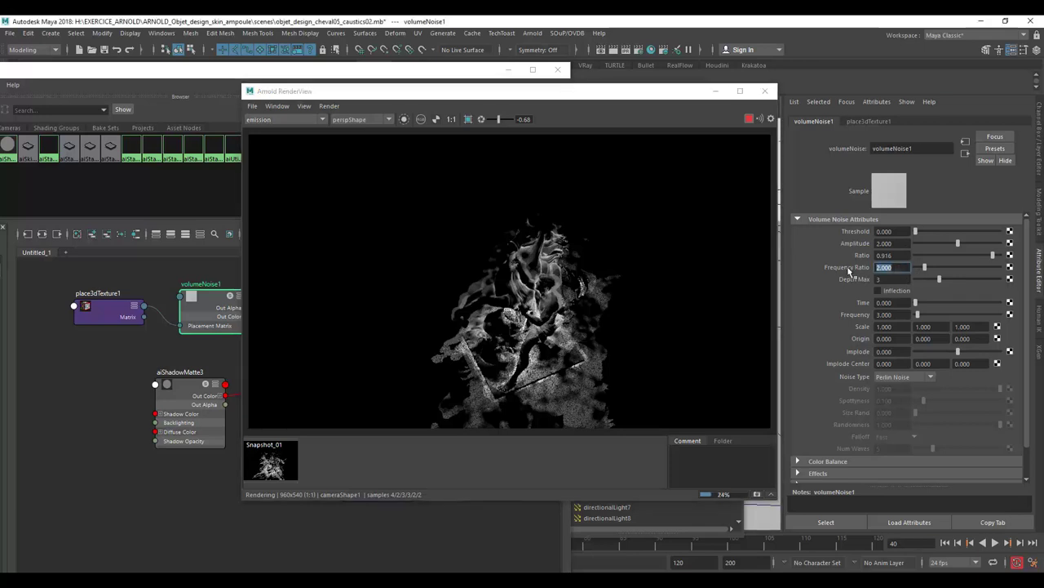
{"action": "type", "text": "10"}
{"action": "key", "text": "Return"}
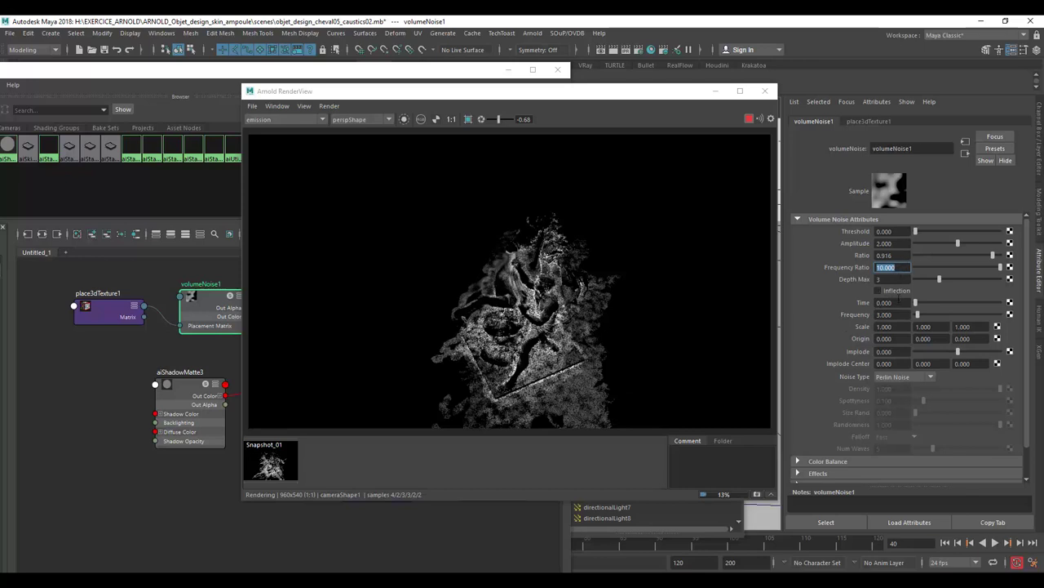
{"action": "double_click", "coordinate": [888, 315]}
{"action": "type", "text": "1"}
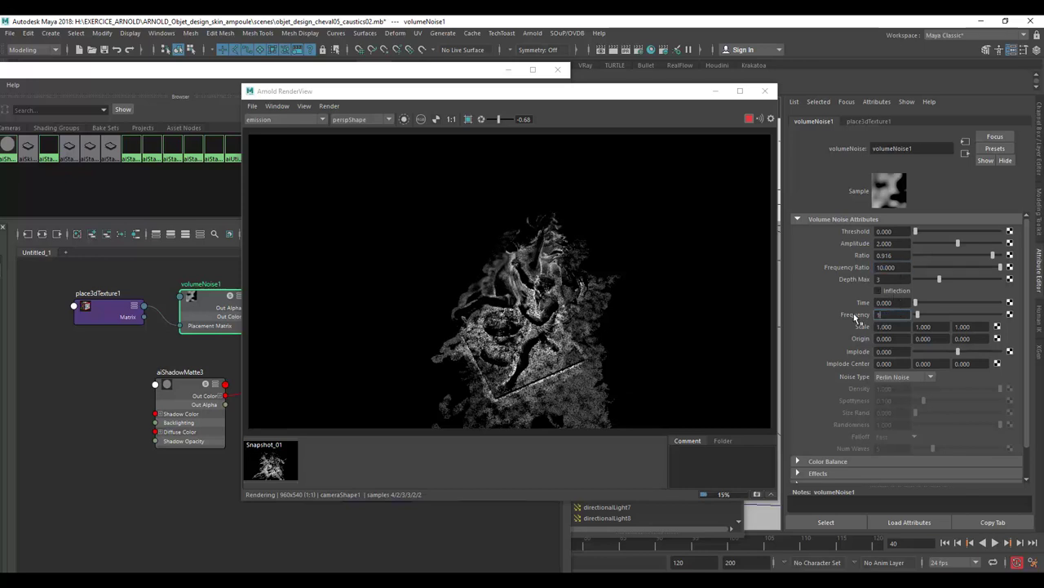
{"action": "type", "text": "0"}
{"action": "key", "text": "Return"}
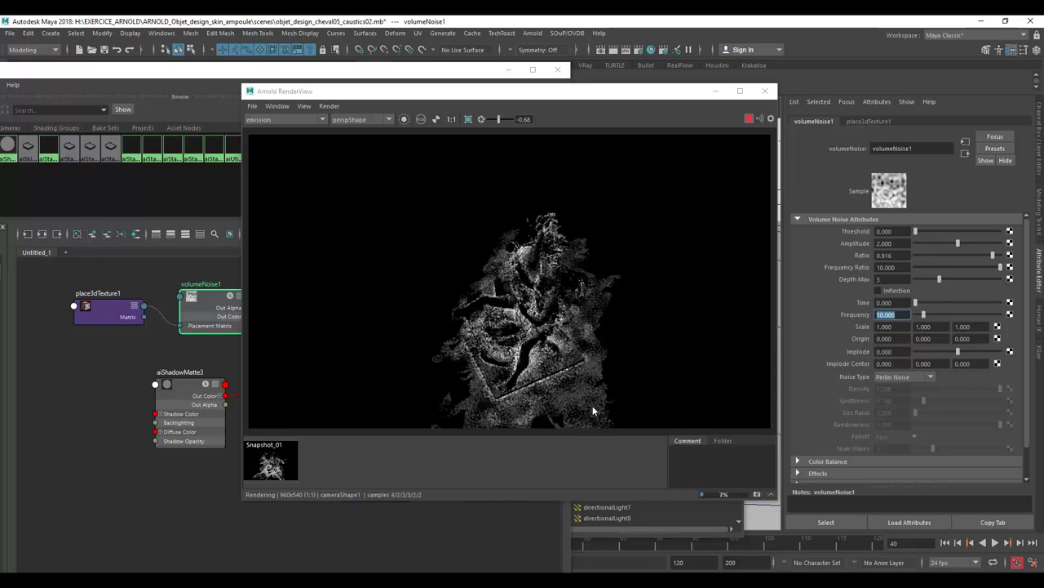
Step: Lower volumeNoise1's Frequency Ratio to 2, then move RenderView aside to bring Hypershade forward
{"action": "left_click", "coordinate": [884, 267]}
{"action": "type", "text": "2"}
{"action": "key", "text": "Return"}
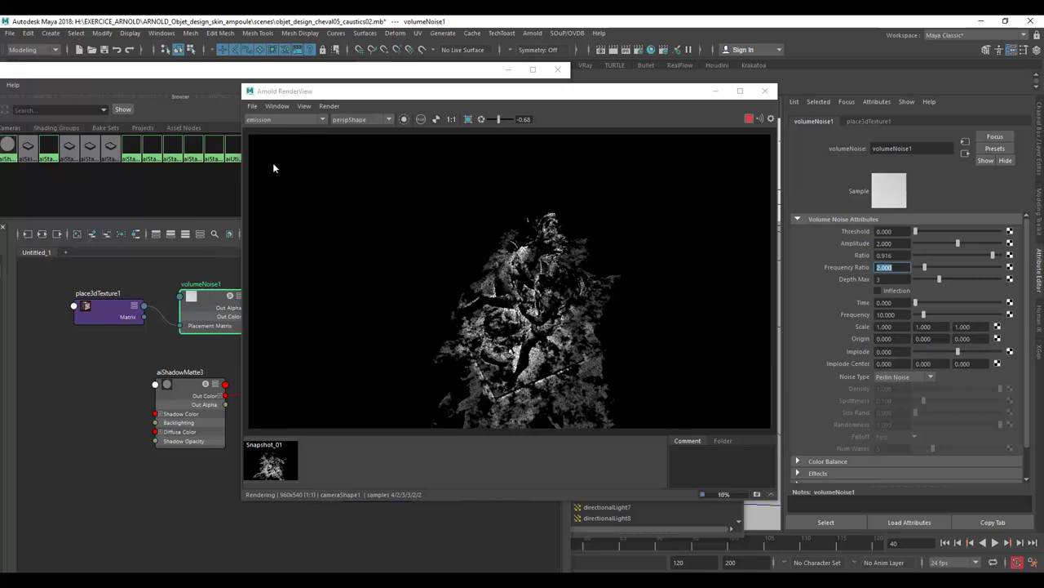
{"action": "left_click_drag", "start_coordinate": [326, 92], "coordinate": [472, 117]}
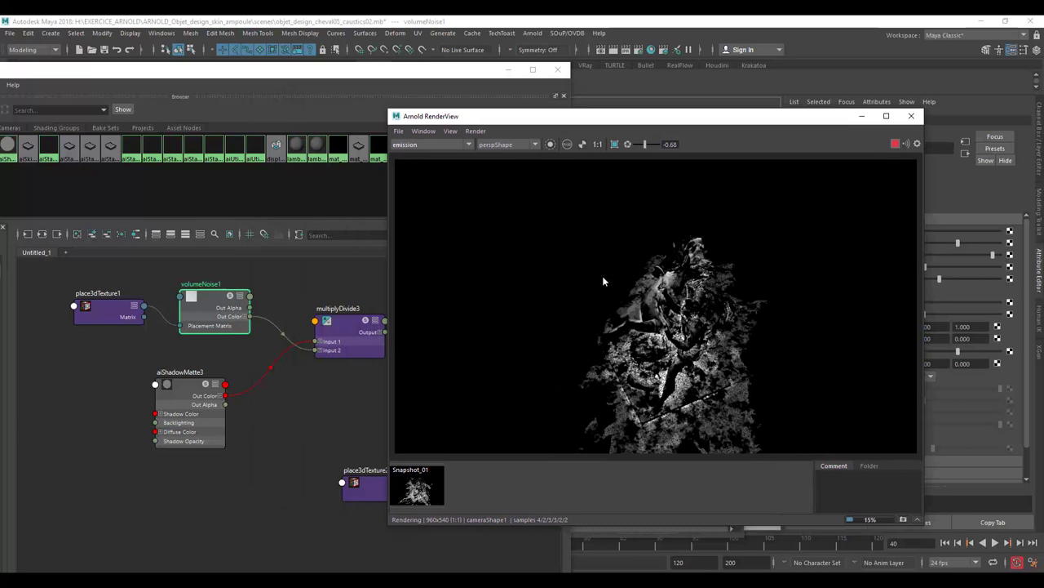
{"action": "left_click_drag", "start_coordinate": [453, 115], "coordinate": [464, 114]}
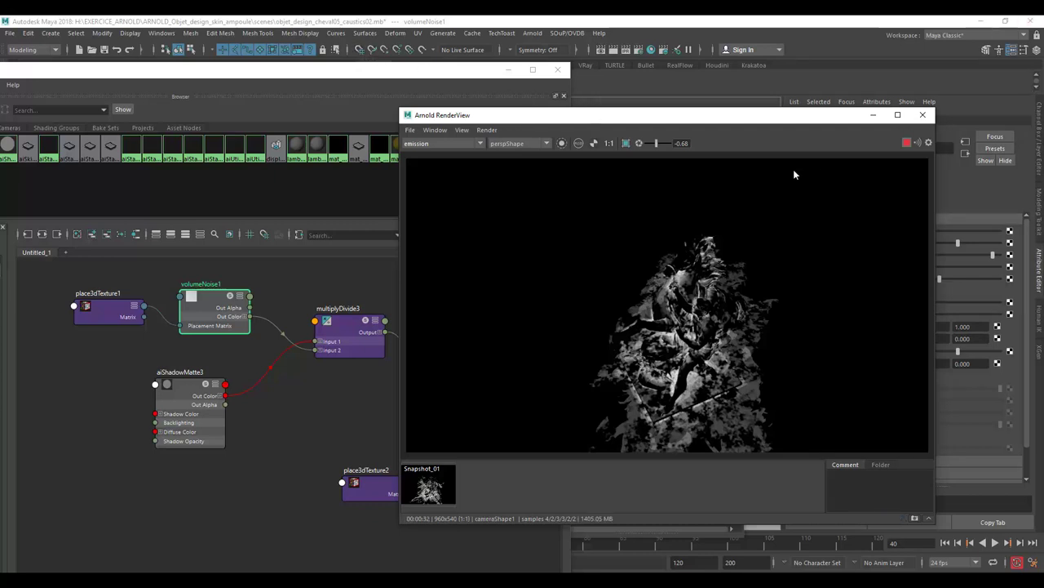
{"action": "left_click", "coordinate": [360, 399]}
Step: Select aiRange3 next to aiColorCorrect3 and raise Arnold RenderView beside it
{"action": "middle_click_drag", "start_coordinate": [359, 399], "coordinate": [242, 400], "text": "alt"}
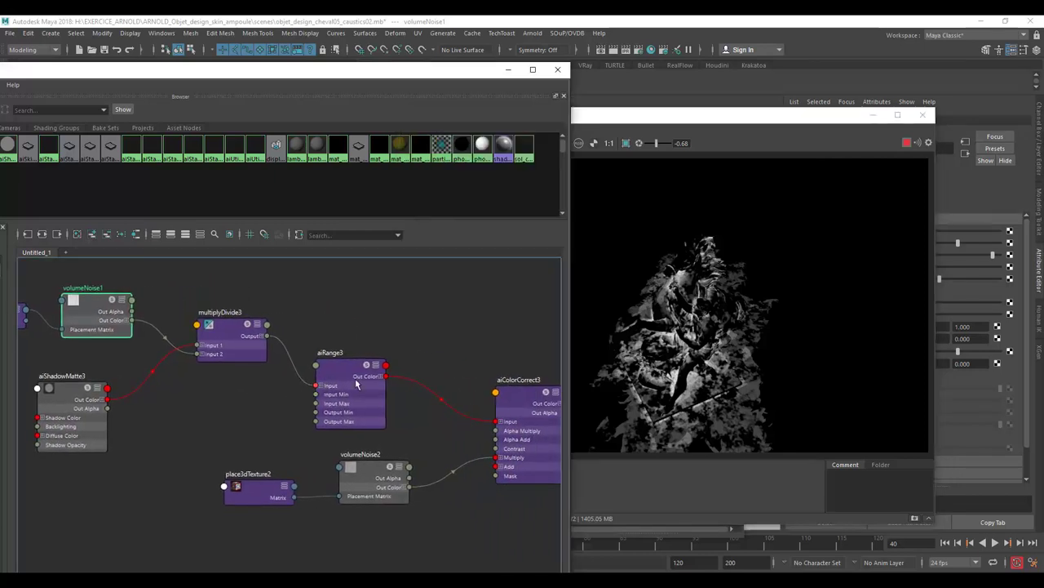
{"action": "left_click_drag", "start_coordinate": [346, 373], "coordinate": [352, 349]}
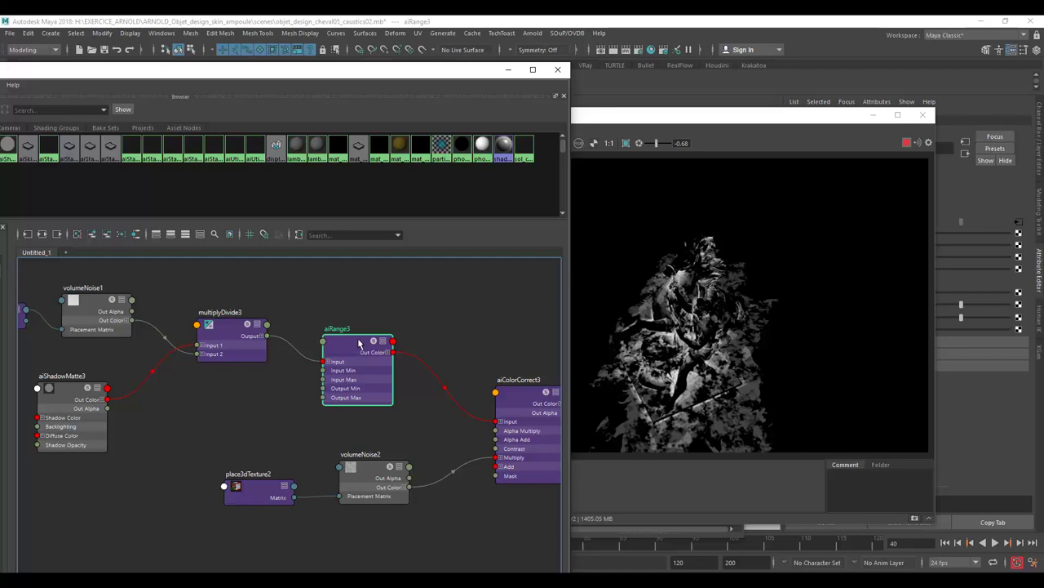
{"action": "left_click_drag", "start_coordinate": [728, 118], "coordinate": [619, 145]}
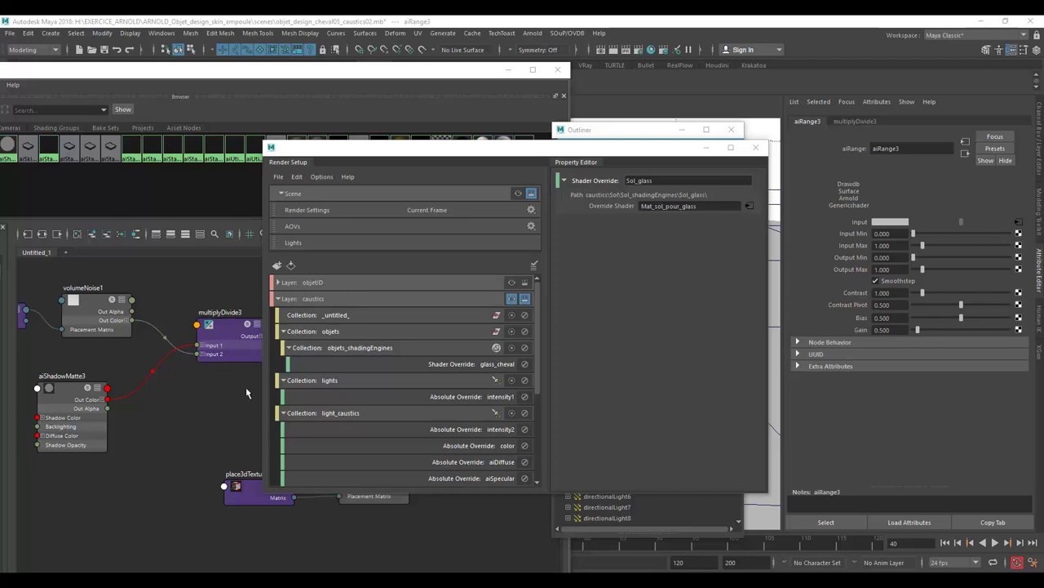
Step: Move Render Setup and Outliner aside and zoom Hypershade onto aiRange3 and aiColorCorrect3
{"action": "left_click_drag", "start_coordinate": [389, 153], "coordinate": [886, 242]}
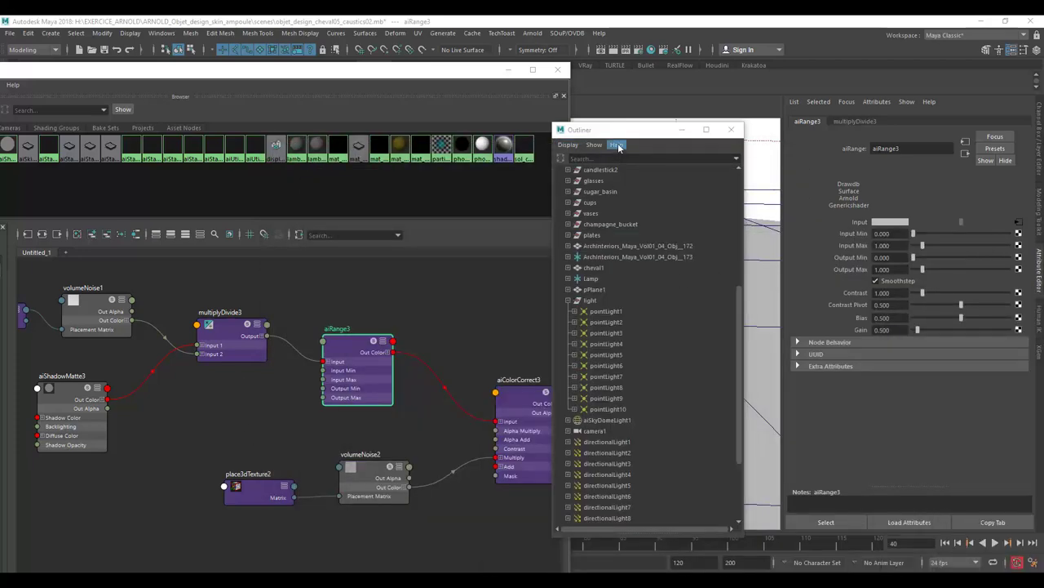
{"action": "left_click_drag", "start_coordinate": [622, 130], "coordinate": [1040, 139]}
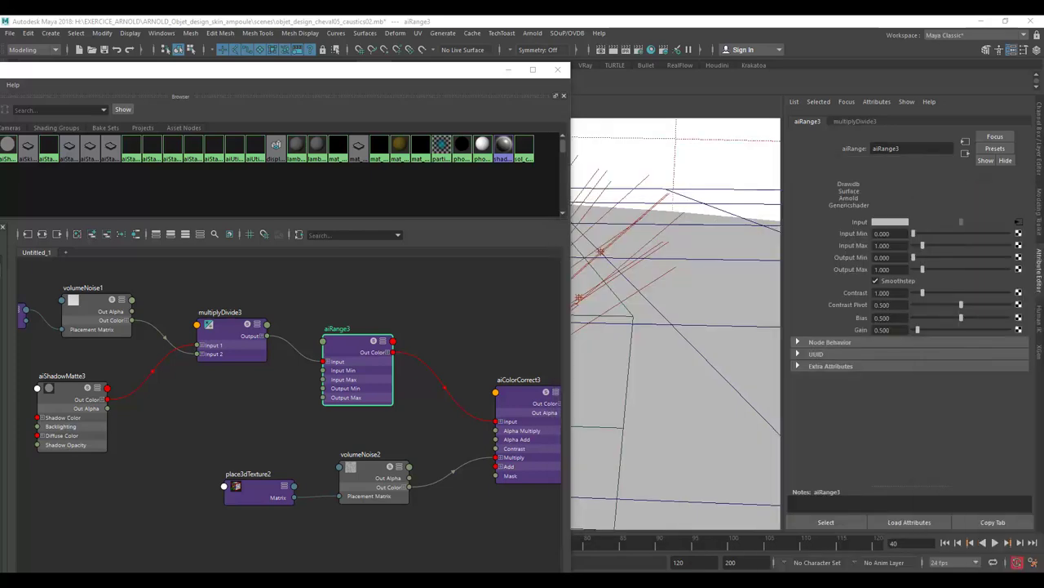
{"action": "mouse_move", "coordinate": [418, 73]}
{"action": "left_mouse_down"}
{"action": "mouse_move", "coordinate": [482, 57]}
{"action": "mouse_move", "coordinate": [467, 75]}
{"action": "left_mouse_up"}
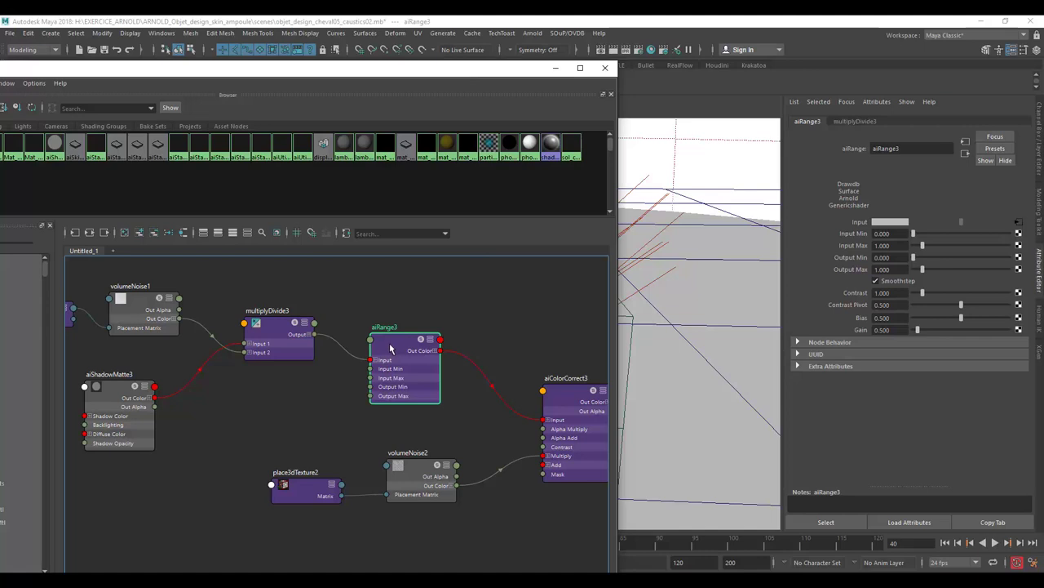
{"action": "scroll", "coordinate": [392, 343], "scroll_direction": "up", "scroll_amount": 3}
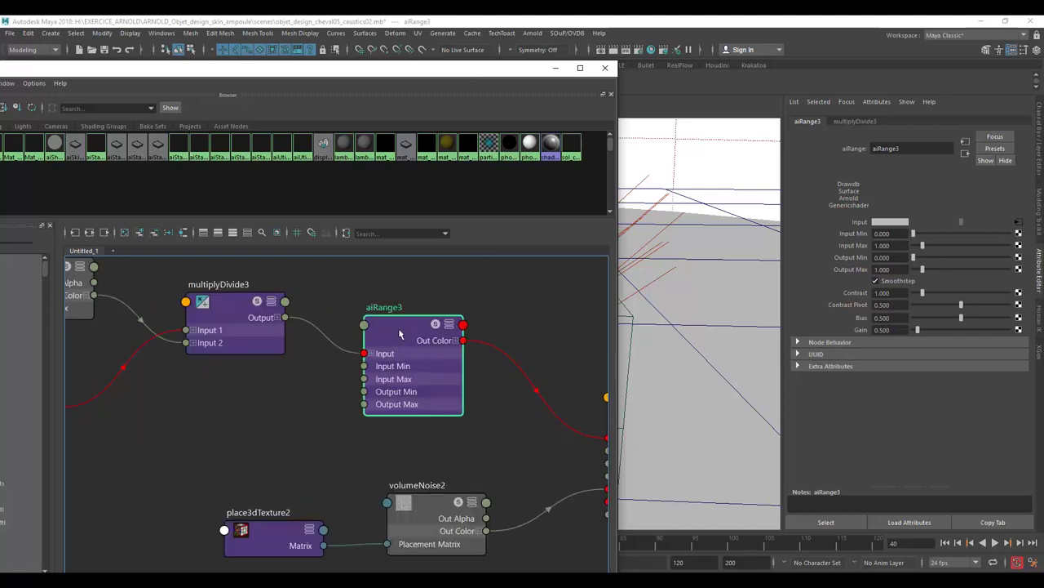
{"action": "middle_click_drag", "start_coordinate": [478, 415], "coordinate": [420, 419], "text": "alt"}
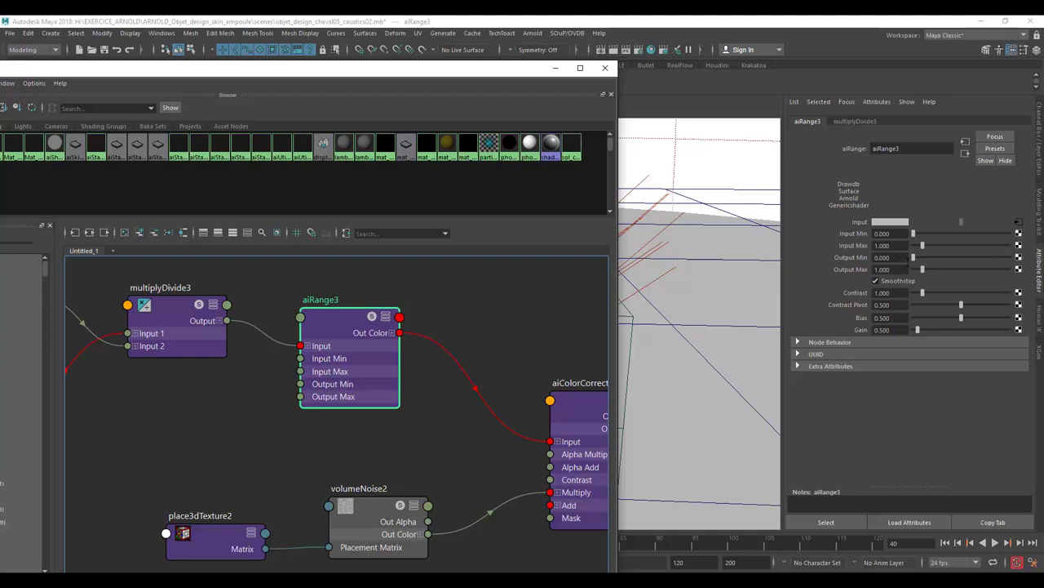
Step: Set aiRange3's Output Max to 0.7 and Contrast to 1.02, and move aiColorCorrect3 up-left
{"action": "left_click", "coordinate": [883, 269]}
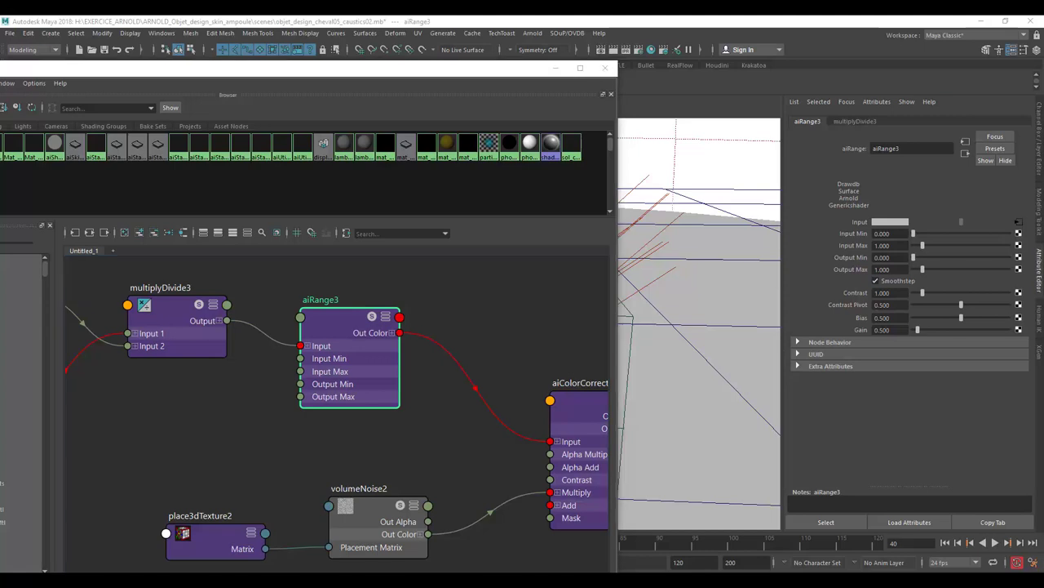
{"action": "type", "text": "0.8"}
{"action": "key", "text": "Return"}
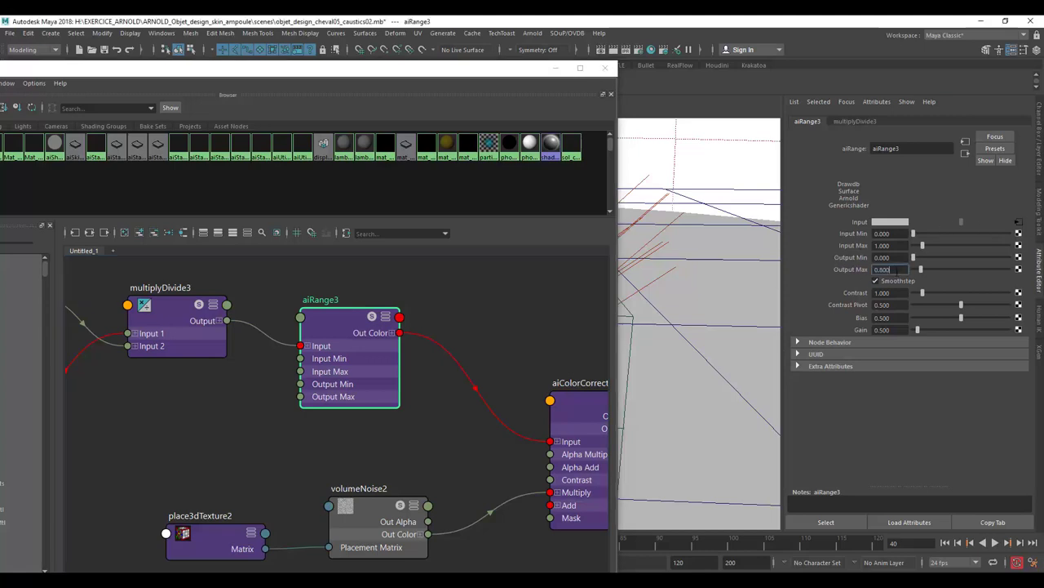
{"action": "type", "text": "0.7"}
{"action": "key", "text": "Return"}
{"action": "key", "text": "Tab"}
{"action": "type", "text": "1.02"}
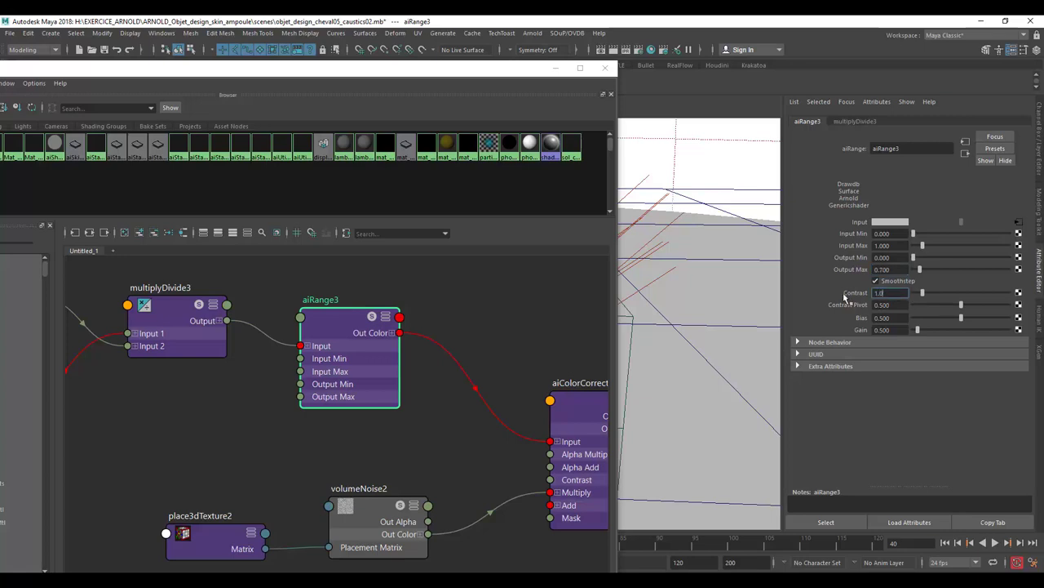
{"action": "key", "text": "Return"}
{"action": "middle_click_drag", "start_coordinate": [443, 421], "coordinate": [382, 387], "text": "alt"}
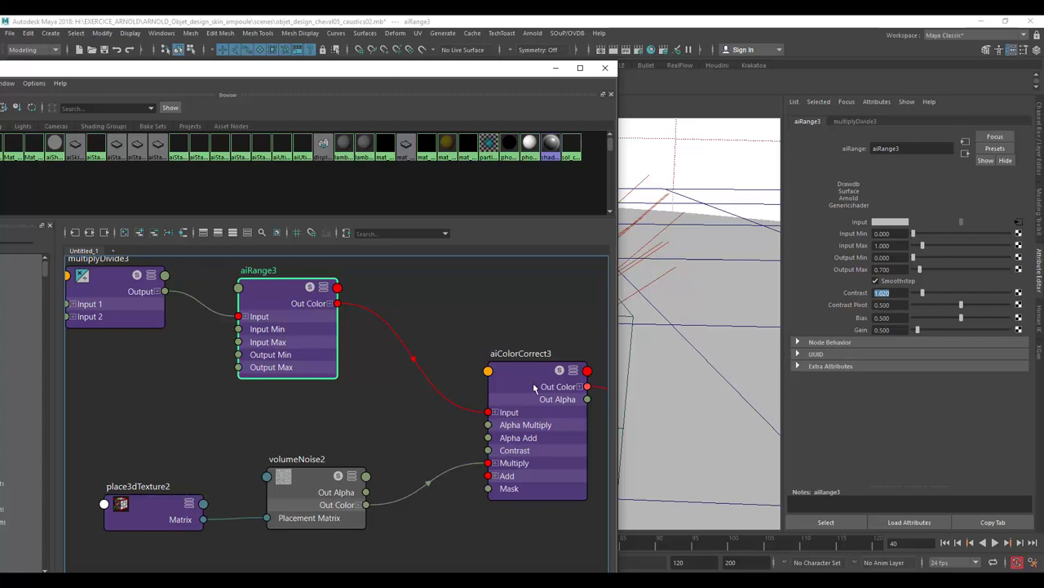
{"action": "left_click_drag", "start_coordinate": [526, 373], "coordinate": [480, 300]}
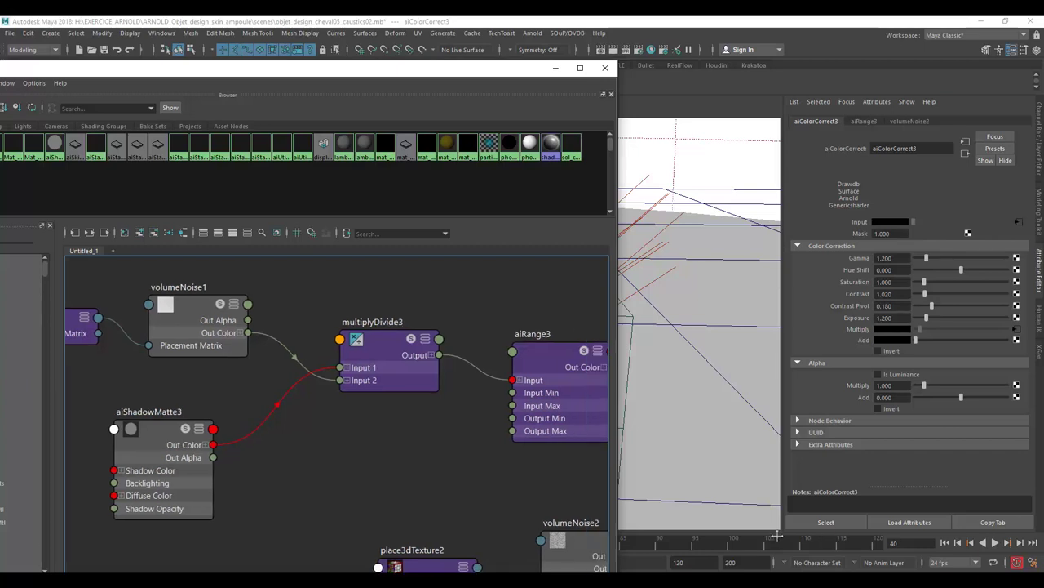
Step: Delete the link from volumeNoise2 into aiColorCorrect3's Multiply
{"action": "middle_click_drag", "start_coordinate": [835, 543], "coordinate": [515, 507], "text": "alt"}
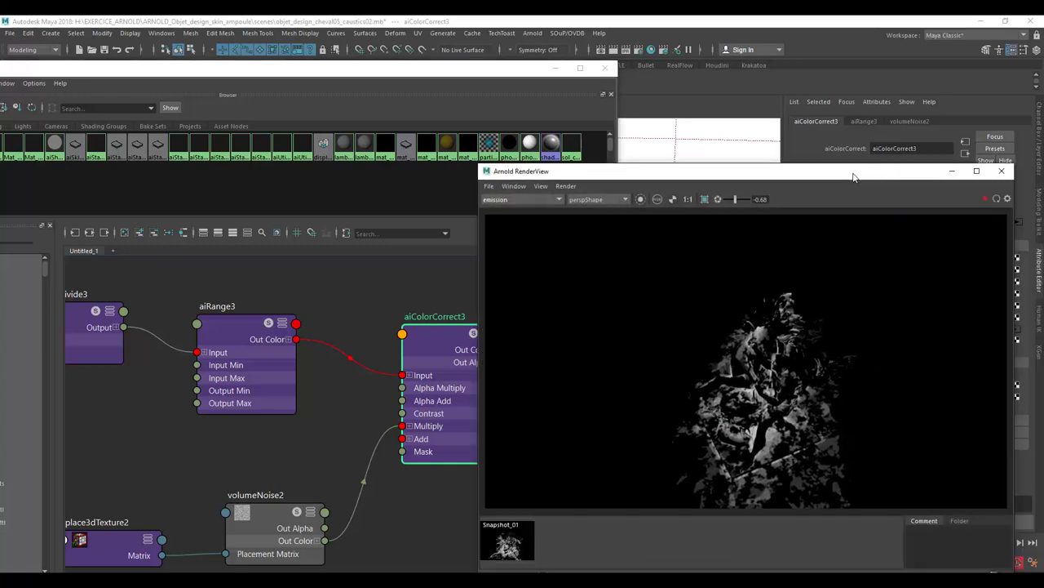
{"action": "left_click_drag", "start_coordinate": [896, 181], "coordinate": [880, 123]}
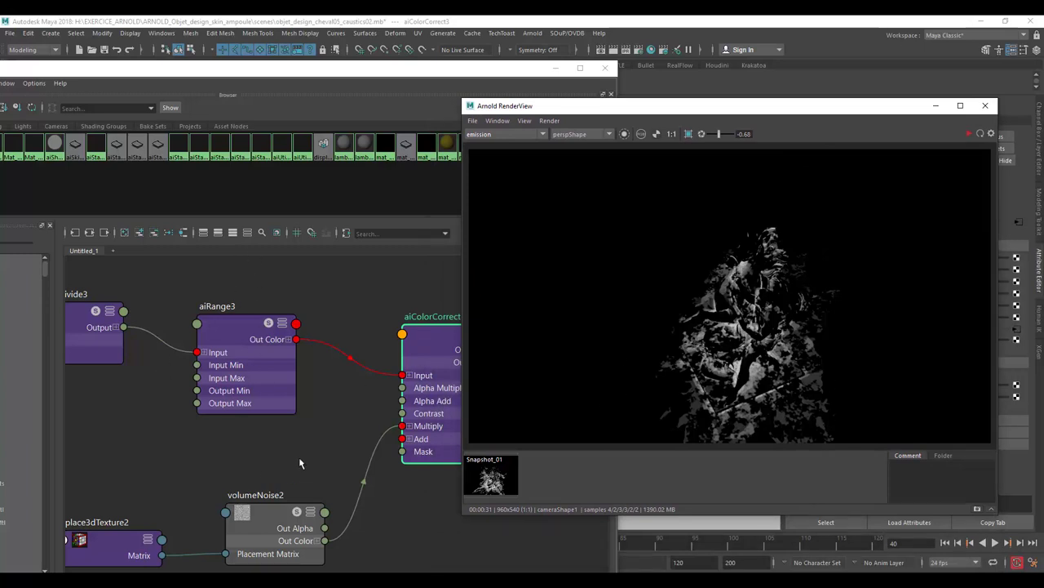
{"action": "middle_click_drag", "start_coordinate": [296, 462], "coordinate": [299, 401], "text": "alt"}
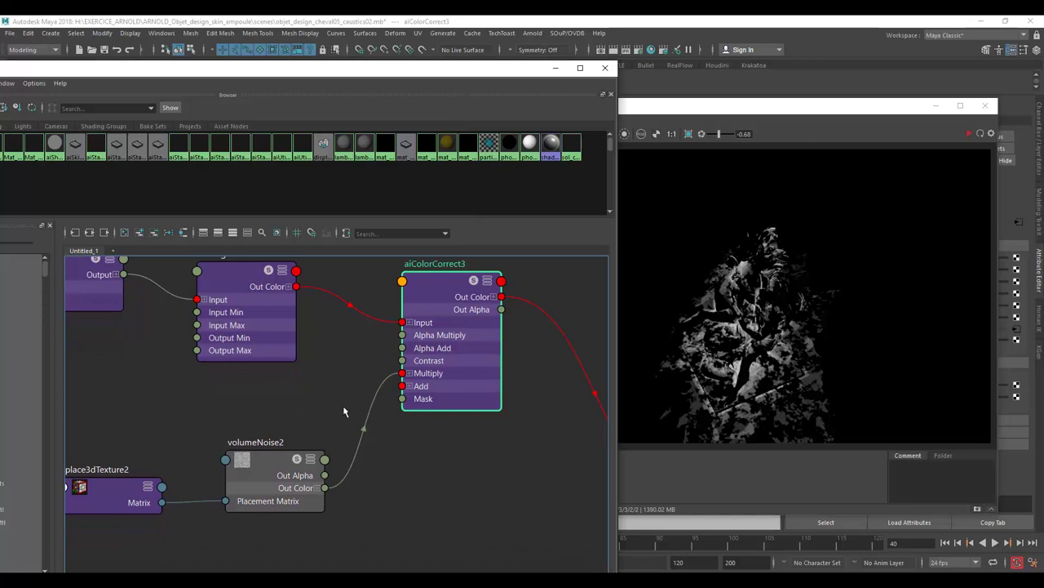
{"action": "left_click", "coordinate": [361, 430]}
{"action": "key", "text": "Delete"}
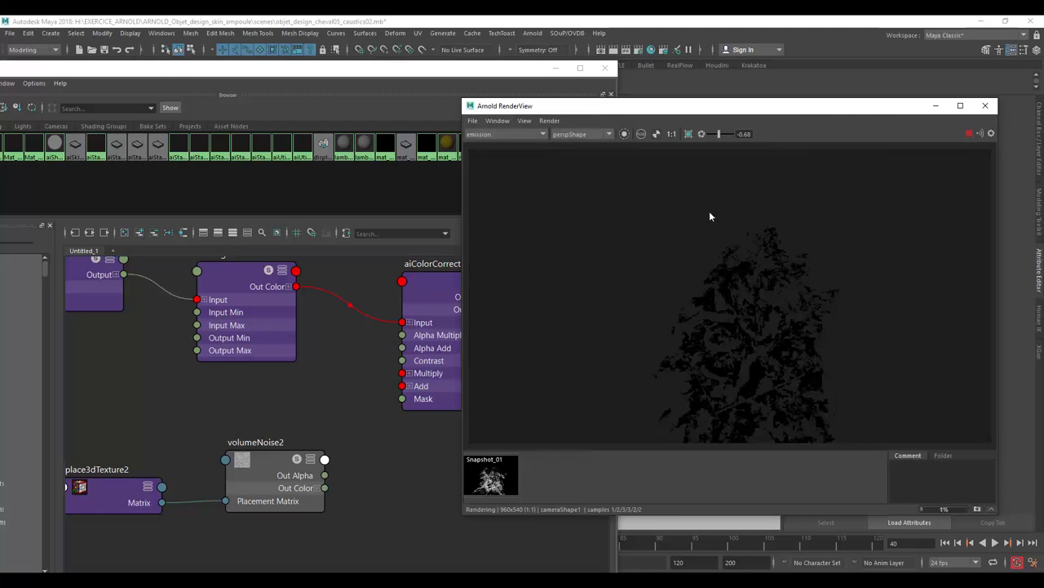
Step: Preview with Multiply at full white, then wire volumeNoise2's Out Color back into Multiply
{"action": "left_click", "coordinate": [438, 269]}
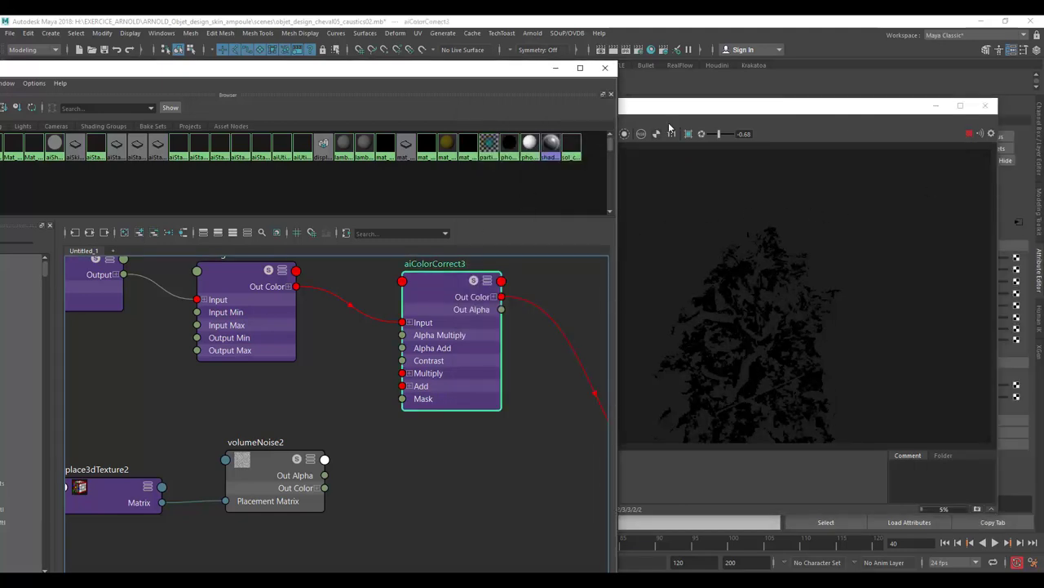
{"action": "mouse_move", "coordinate": [677, 107]}
{"action": "left_mouse_down"}
{"action": "mouse_move", "coordinate": [365, 147]}
{"action": "mouse_move", "coordinate": [398, 121]}
{"action": "left_mouse_up"}
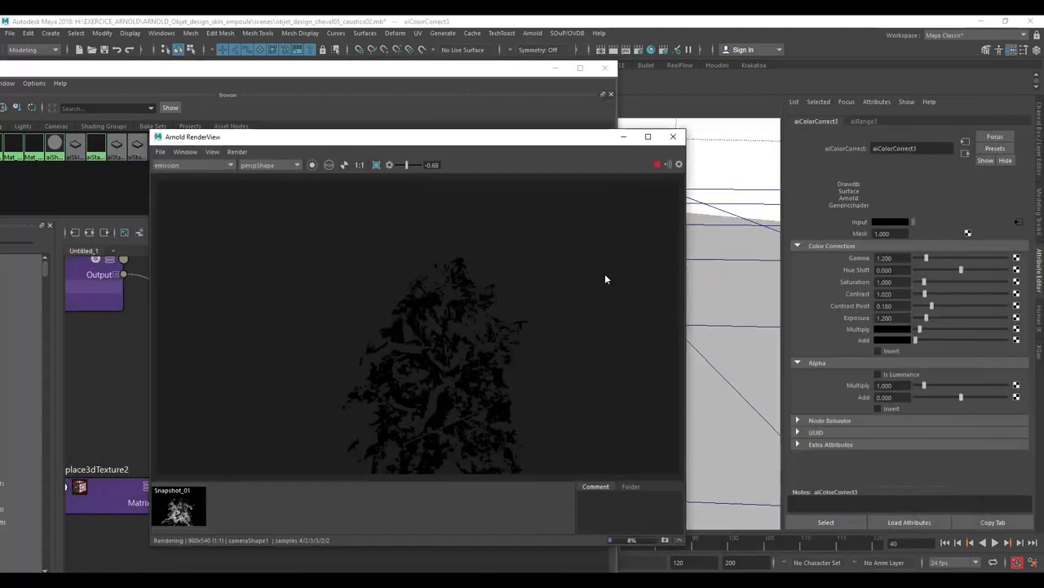
{"action": "left_click_drag", "start_coordinate": [957, 333], "coordinate": [1008, 329]}
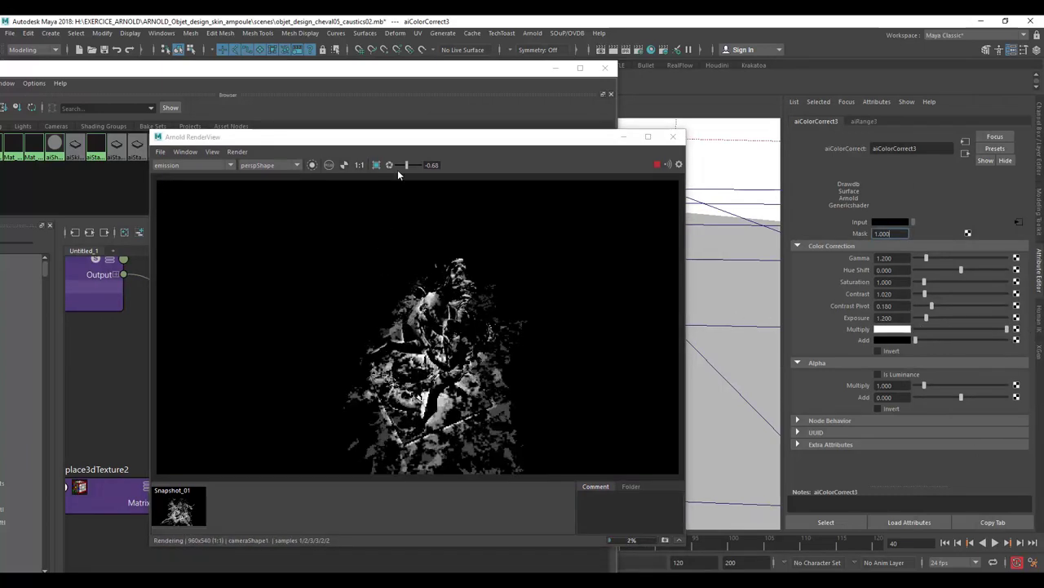
{"action": "mouse_move", "coordinate": [433, 136]}
{"action": "left_mouse_down"}
{"action": "mouse_move", "coordinate": [659, 113]}
{"action": "mouse_move", "coordinate": [760, 127]}
{"action": "left_mouse_up"}
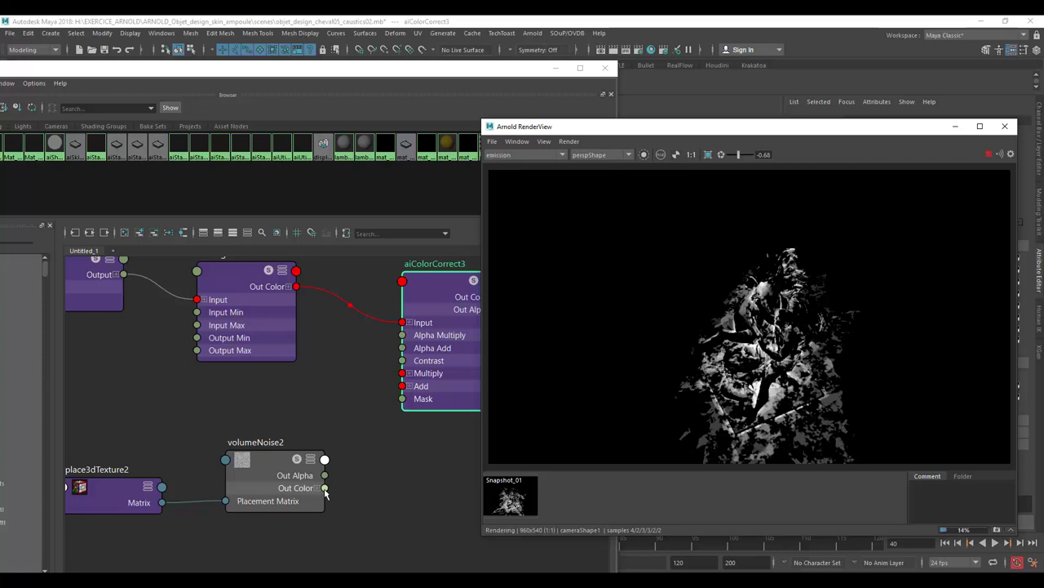
{"action": "left_click_drag", "start_coordinate": [325, 488], "coordinate": [402, 373]}
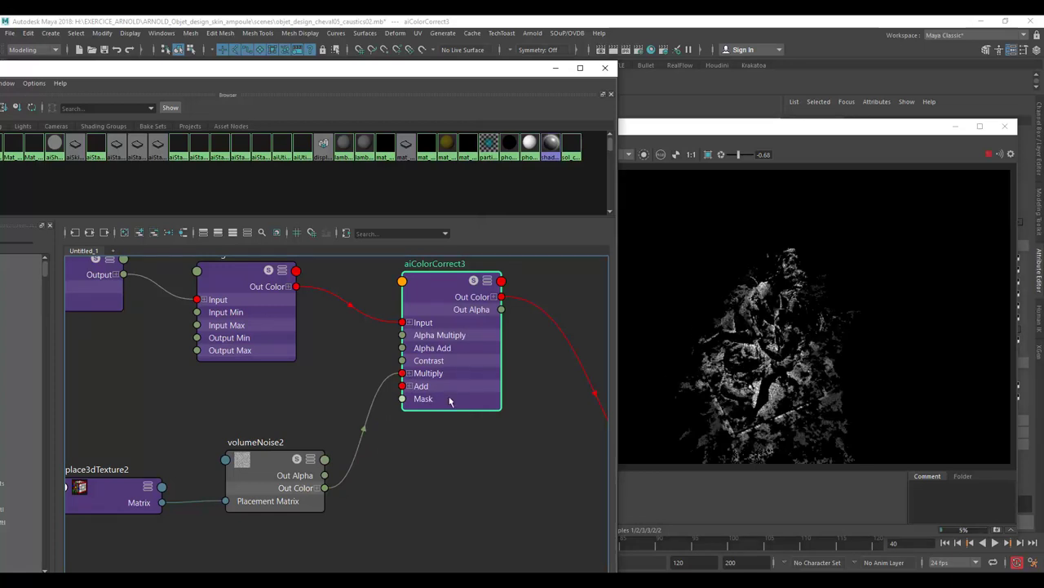
{"action": "left_click", "coordinate": [274, 462]}
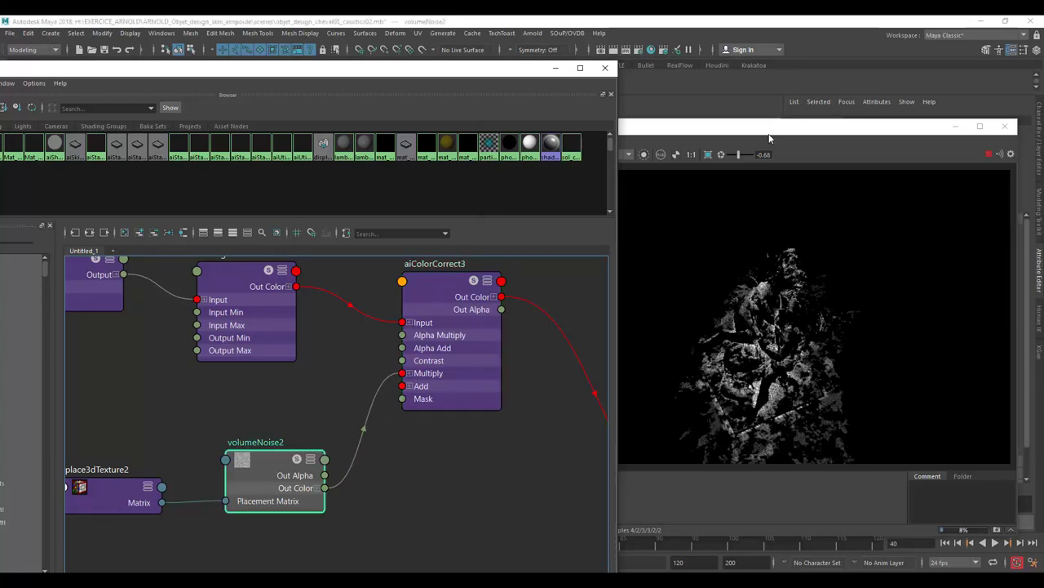
Step: Set volumeNoise2's Frequency to 20
{"action": "left_click_drag", "start_coordinate": [769, 135], "coordinate": [521, 137]}
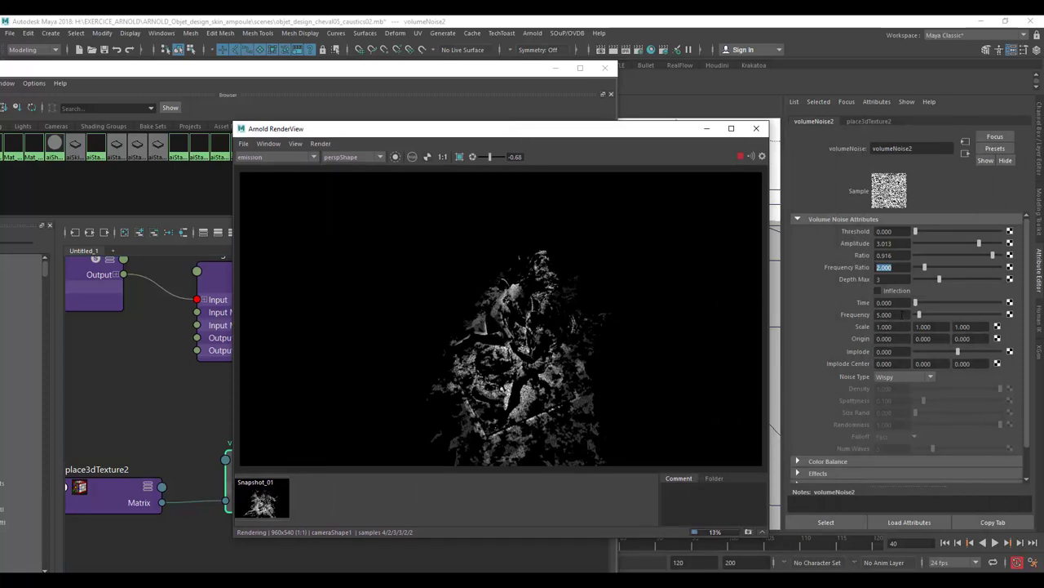
{"action": "left_click", "coordinate": [885, 315]}
{"action": "type", "text": "20"}
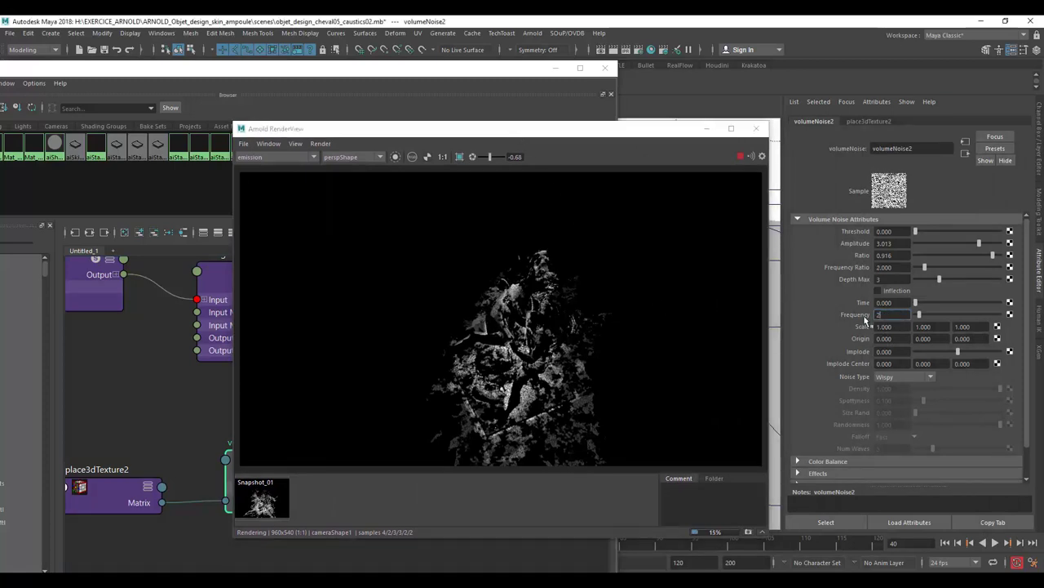
{"action": "key", "text": "Return"}
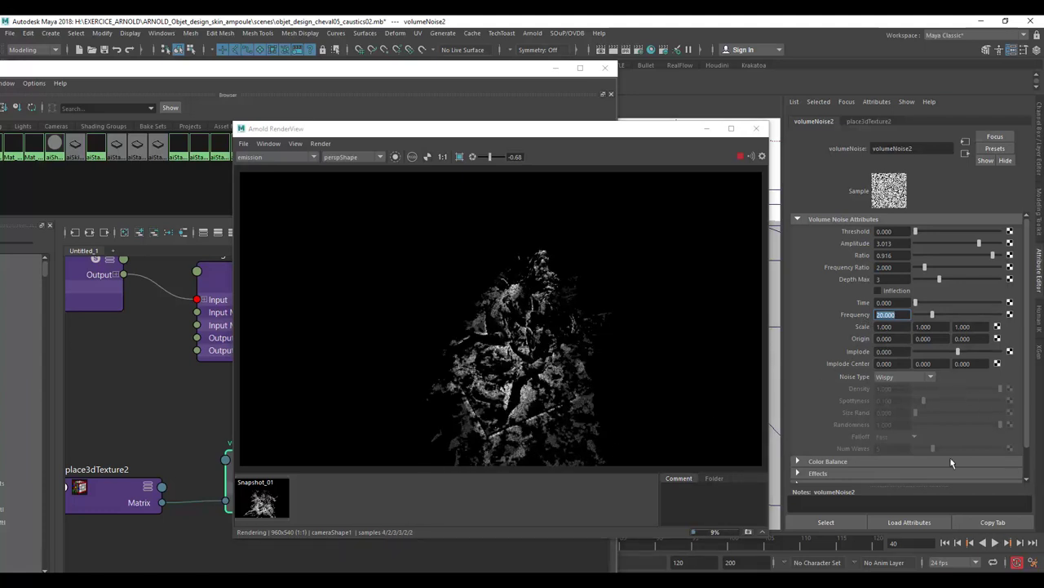
Step: Expand Color Balance and set volumeNoise2's Frequency Ratio to 10 and Amplitude to 5
{"action": "left_click", "coordinate": [951, 462]}
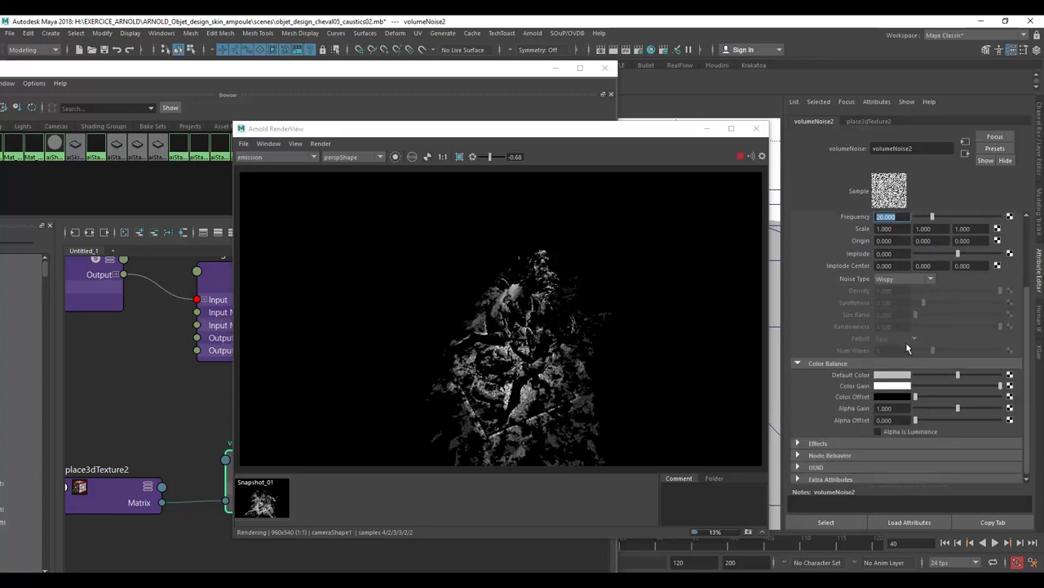
{"action": "scroll", "coordinate": [906, 349], "scroll_direction": "up", "scroll_amount": 3}
{"action": "left_click", "coordinate": [885, 267]}
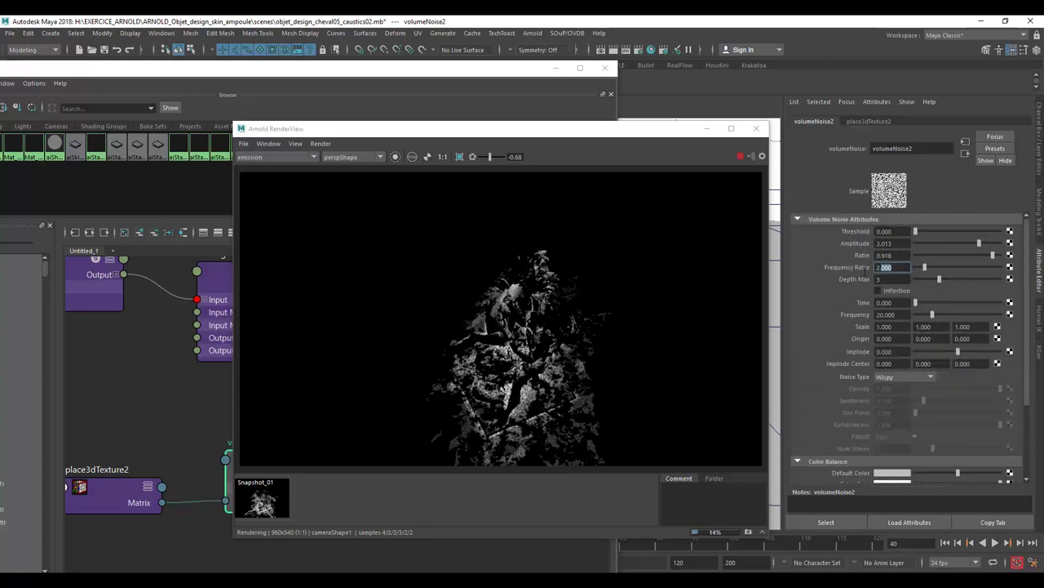
{"action": "type", "text": "10"}
{"action": "key", "text": "Return"}
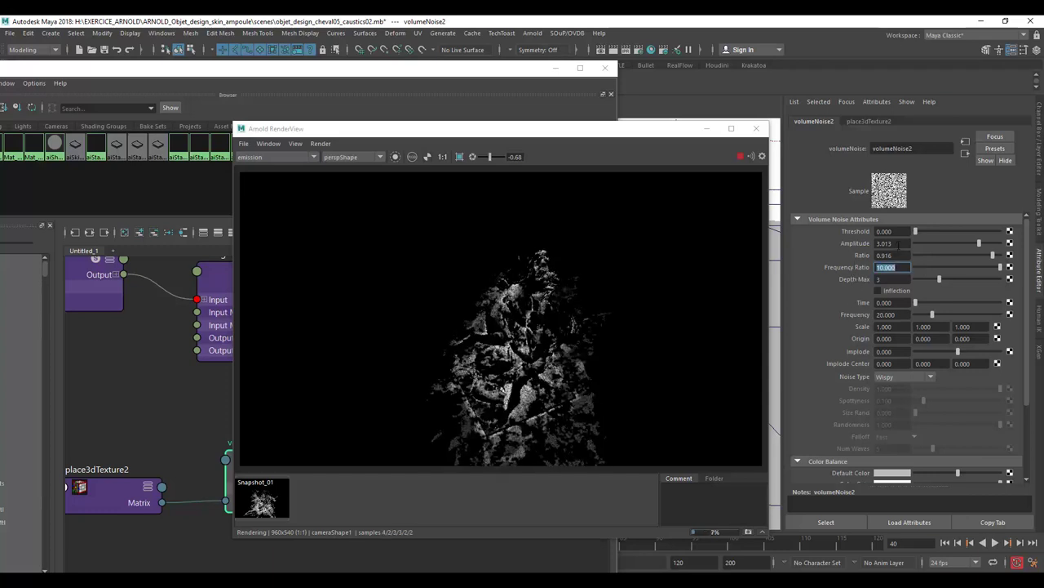
{"action": "left_click", "coordinate": [888, 243]}
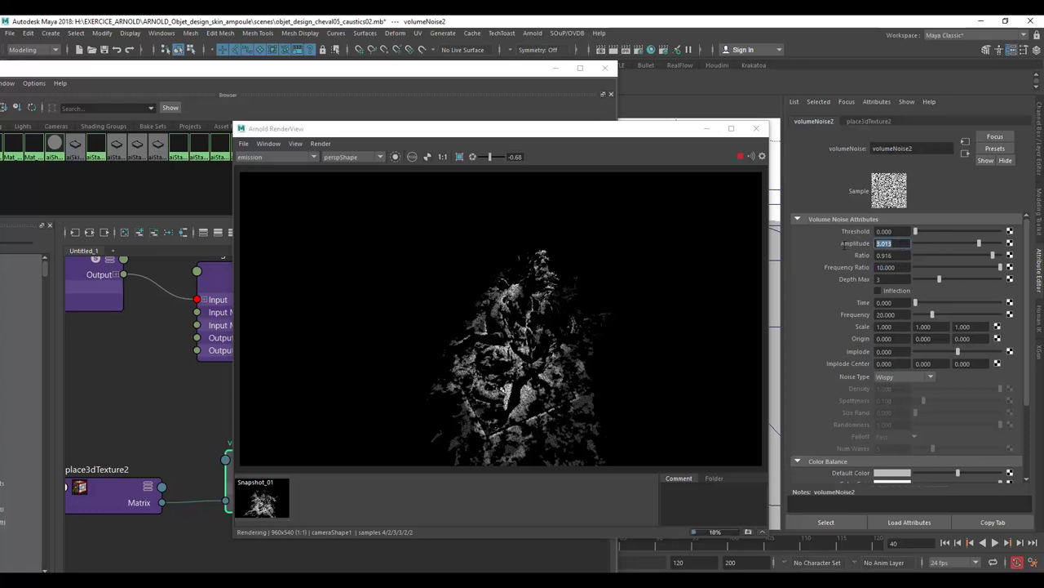
{"action": "type", "text": "5"}
{"action": "key", "text": "Return"}
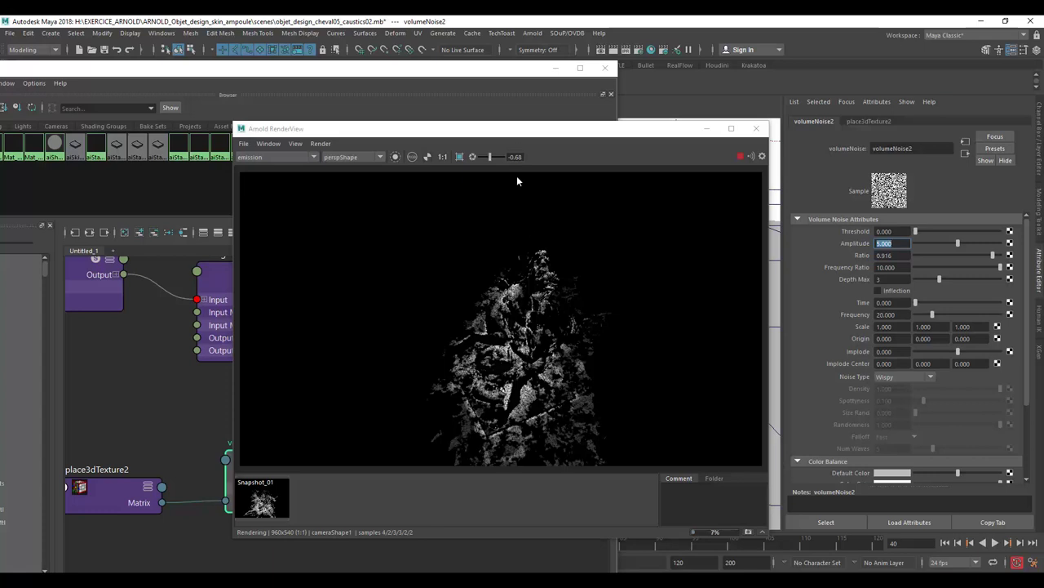
{"action": "left_click_drag", "start_coordinate": [517, 138], "coordinate": [756, 139]}
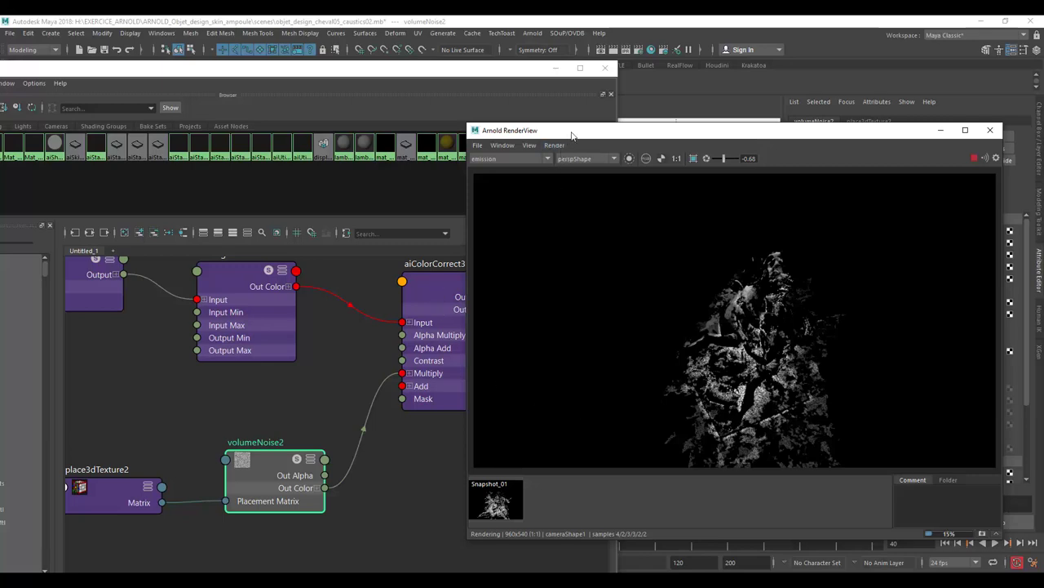
Step: Select aiColorCorrect3 and stop the running render
{"action": "left_click_drag", "start_coordinate": [572, 136], "coordinate": [569, 174]}
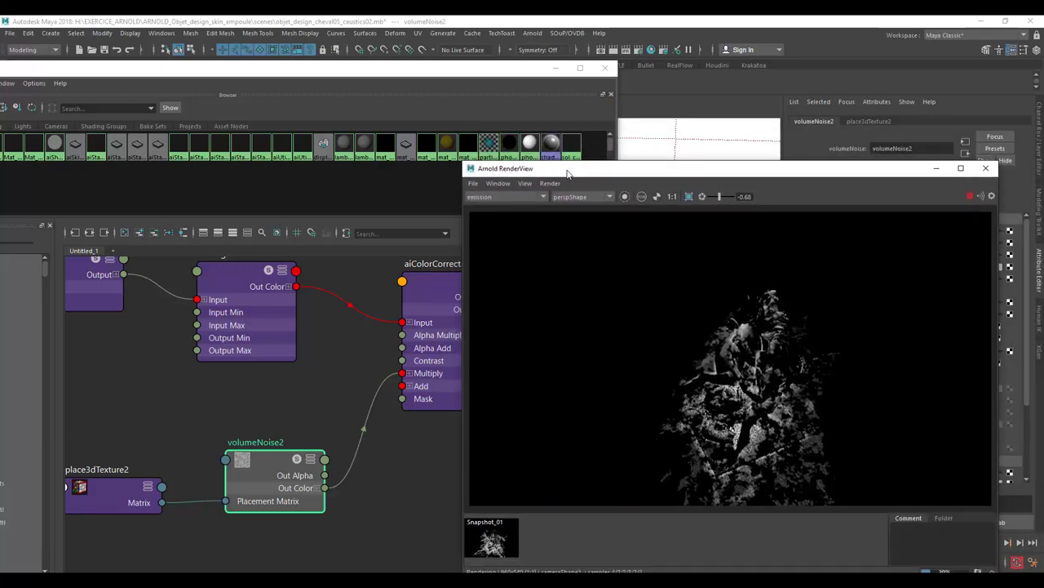
{"action": "left_click", "coordinate": [433, 282]}
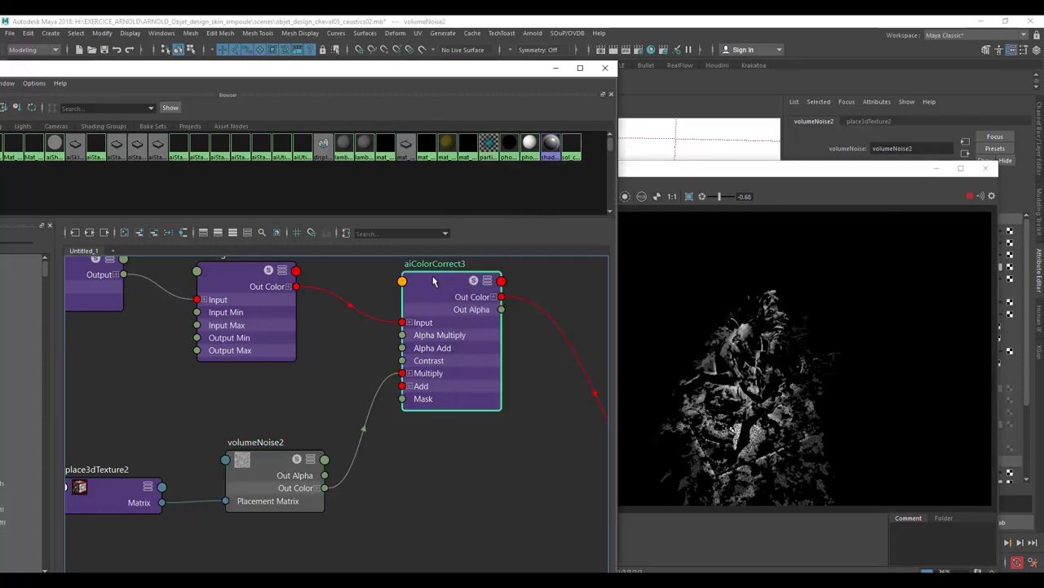
{"action": "mouse_move", "coordinate": [666, 173]}
{"action": "left_mouse_down"}
{"action": "mouse_move", "coordinate": [542, 179]}
{"action": "mouse_move", "coordinate": [428, 155]}
{"action": "left_mouse_up"}
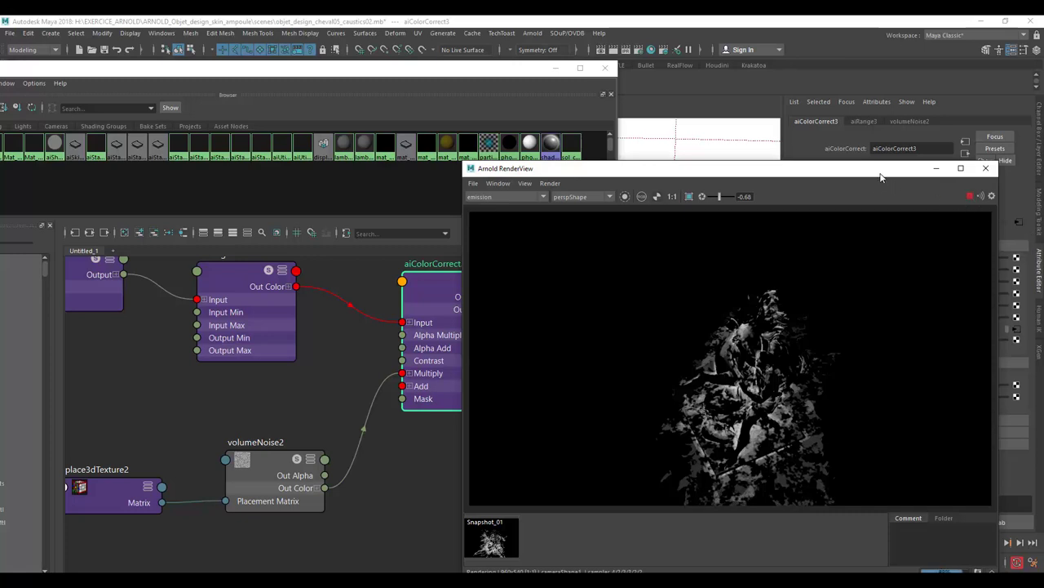
{"action": "left_click", "coordinate": [968, 197]}
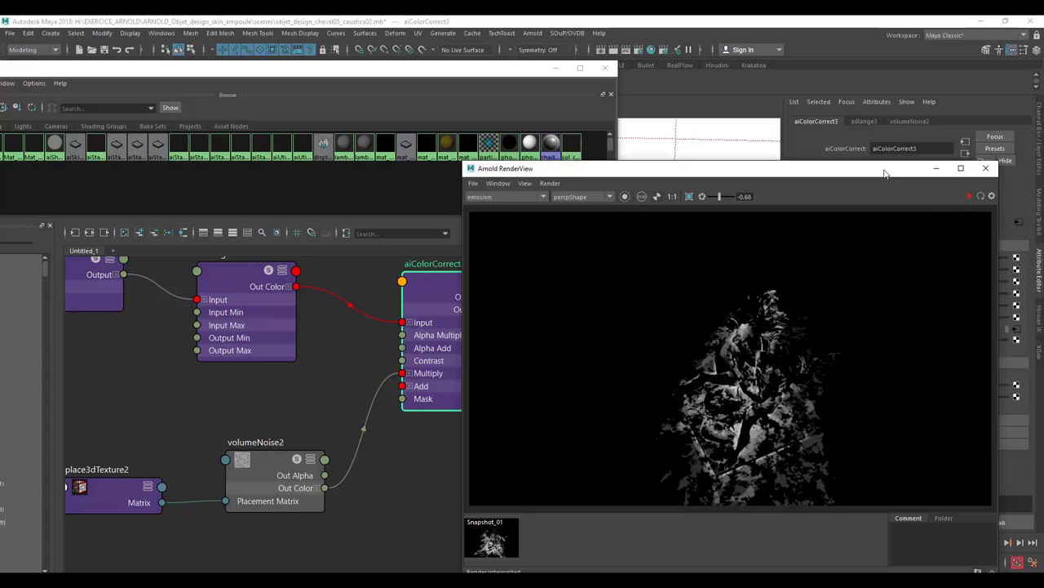
{"action": "left_click_drag", "start_coordinate": [885, 173], "coordinate": [644, 147]}
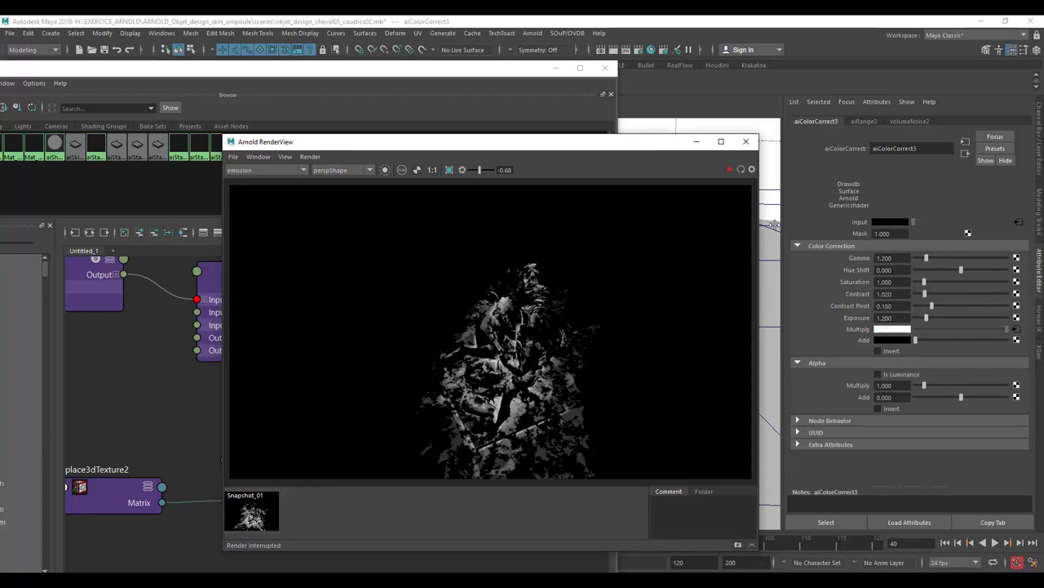
Step: Set aiColorCorrect3's Gamma to 2.289 and Contrast to 1.100
{"action": "left_click", "coordinate": [733, 171]}
{"action": "left_click_drag", "start_coordinate": [926, 257], "coordinate": [940, 259]}
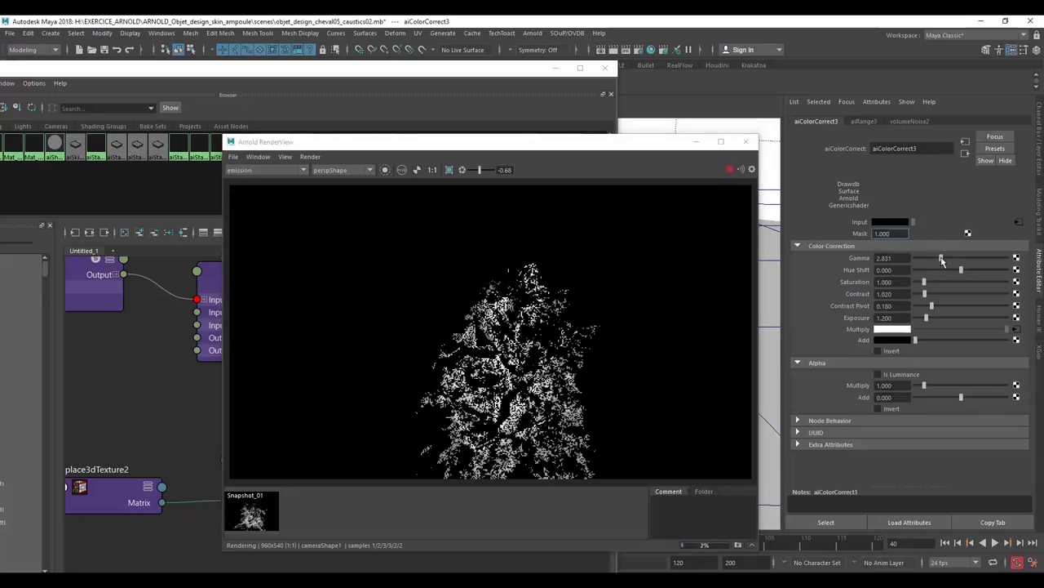
{"action": "left_click_drag", "start_coordinate": [941, 259], "coordinate": [937, 263]}
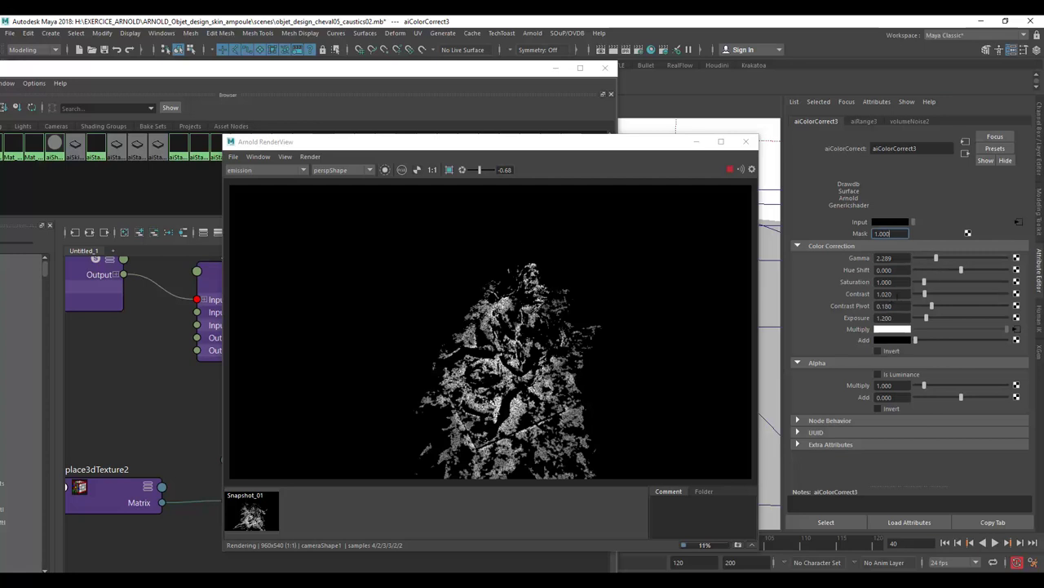
{"action": "left_click", "coordinate": [882, 294]}
{"action": "type", "text": "1.1"}
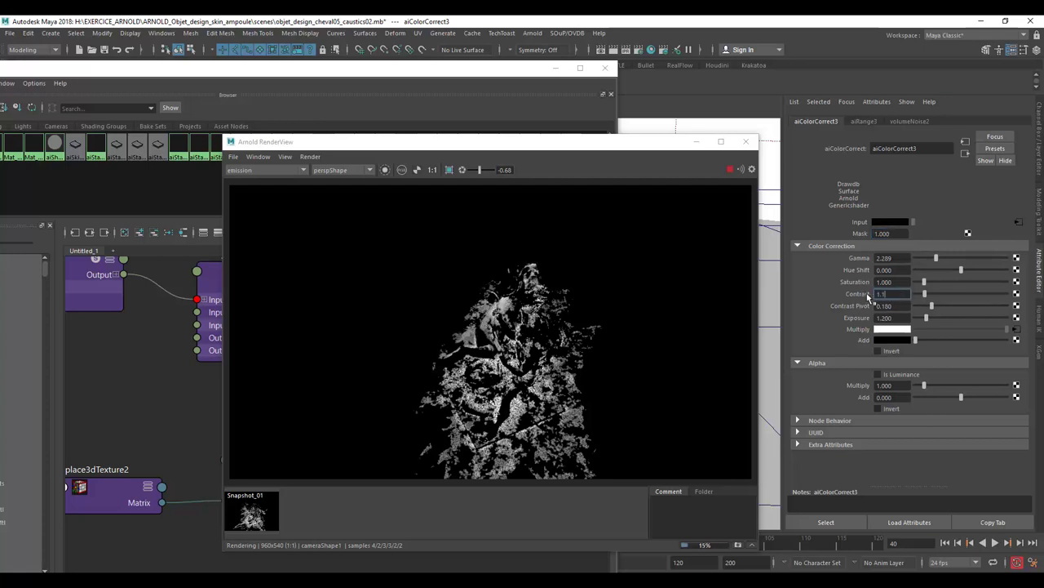
{"action": "key", "text": "Return"}
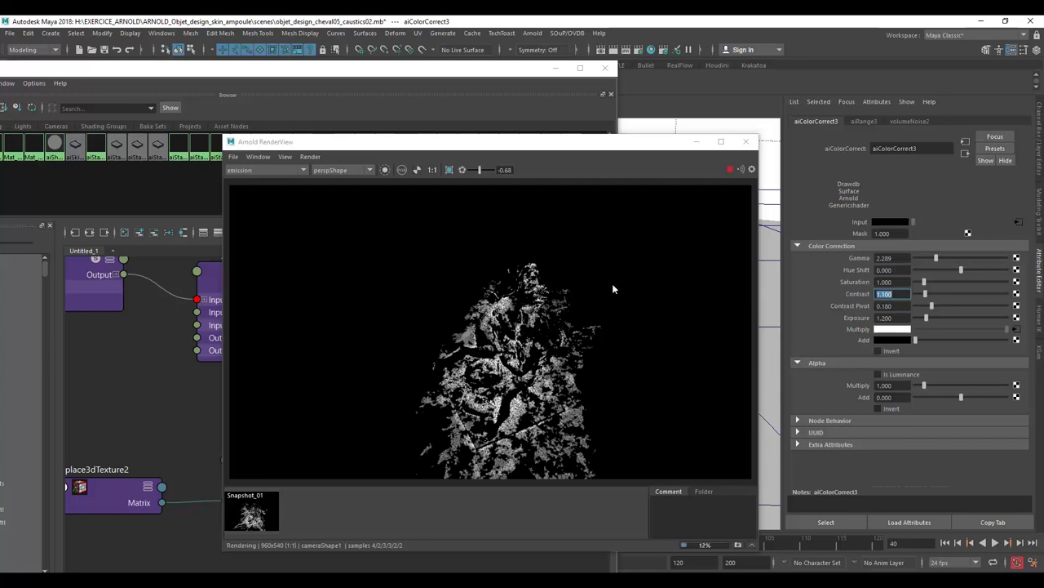
{"action": "mouse_move", "coordinate": [527, 141]}
{"action": "left_mouse_down"}
{"action": "mouse_move", "coordinate": [559, 116]}
{"action": "mouse_move", "coordinate": [806, 149]}
{"action": "left_mouse_up"}
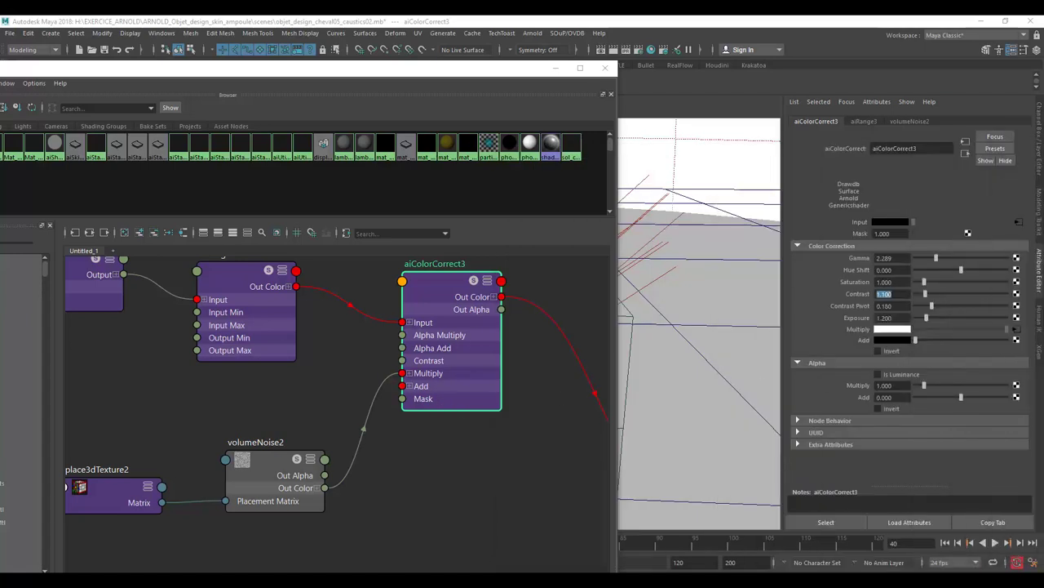
{"action": "mouse_move", "coordinate": [604, 393]}
{"action": "middle_mouse_down", "text": "alt"}
{"action": "mouse_move", "coordinate": [353, 367]}
{"action": "mouse_move", "coordinate": [338, 424]}
{"action": "middle_mouse_up", "text": "alt"}
Step: Select Mat_sol_pour_glass and preview the Beauty AOV before switching back to emission
{"action": "scroll", "coordinate": [353, 367], "scroll_direction": "down", "scroll_amount": 3}
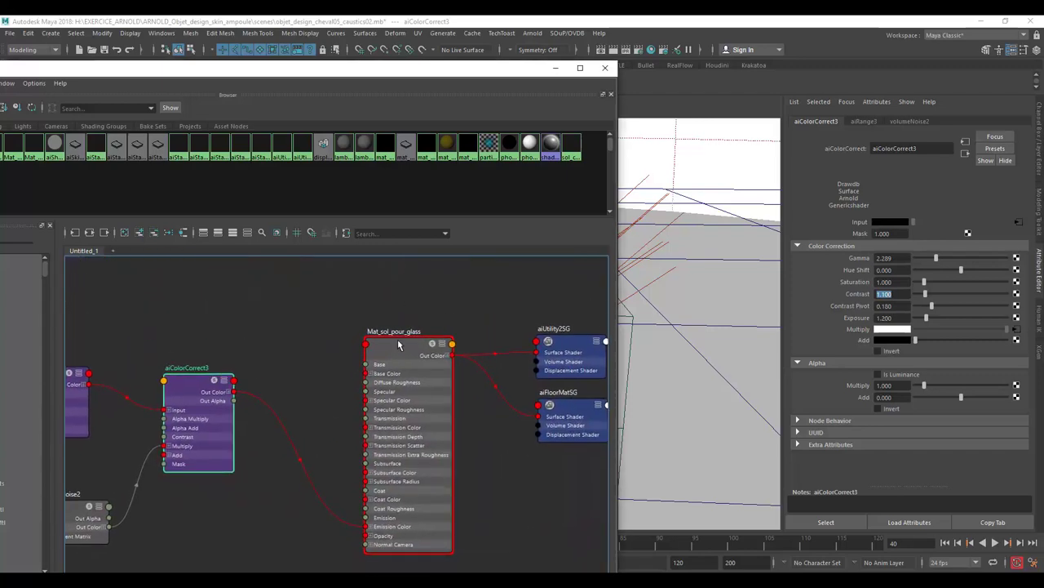
{"action": "left_click", "coordinate": [398, 345]}
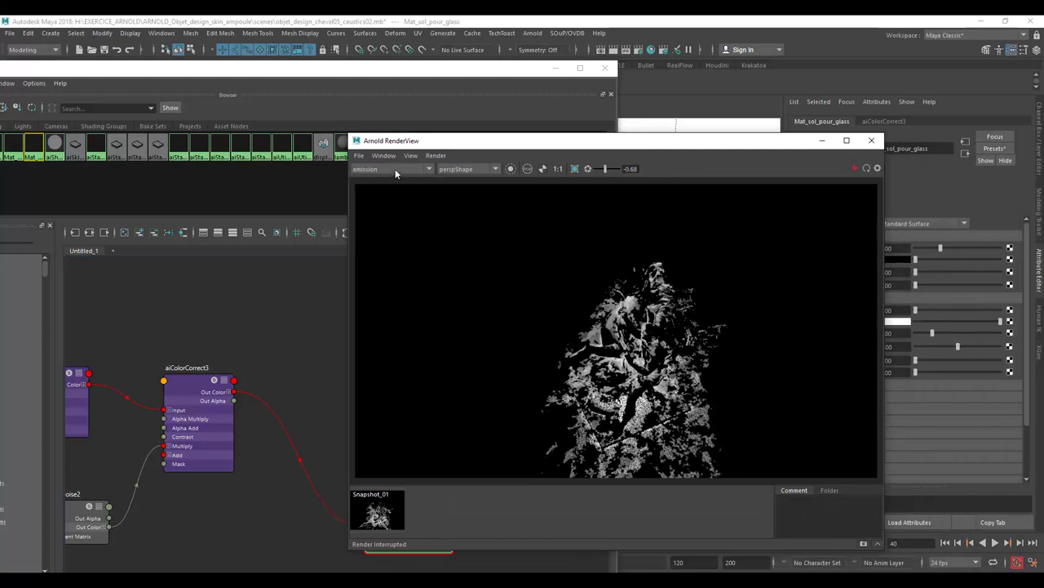
{"action": "left_click", "coordinate": [395, 169]}
{"action": "left_click", "coordinate": [385, 179]}
{"action": "left_click", "coordinate": [396, 169]}
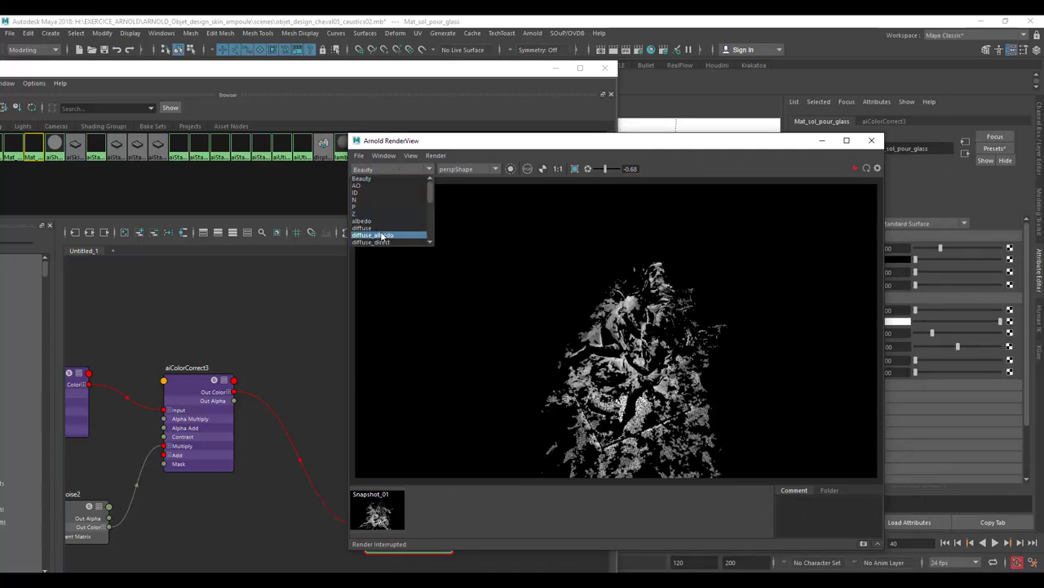
{"action": "scroll", "coordinate": [382, 236], "scroll_direction": "down", "scroll_amount": 2}
{"action": "left_click", "coordinate": [374, 203]}
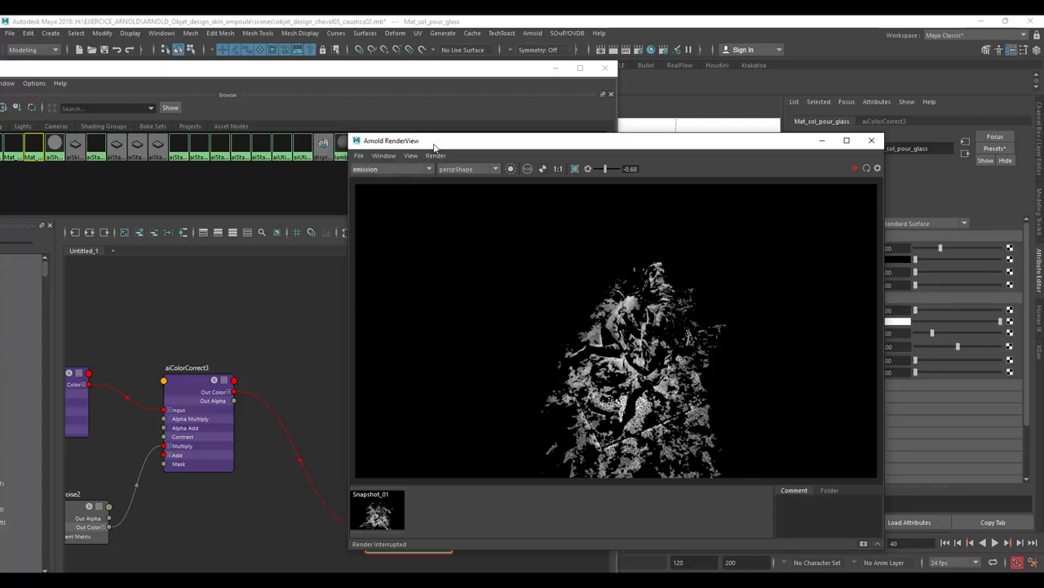
Step: Close the Arnold RenderView and pan the Hypershade graph out to show upstream nodes
{"action": "left_click", "coordinate": [872, 140]}
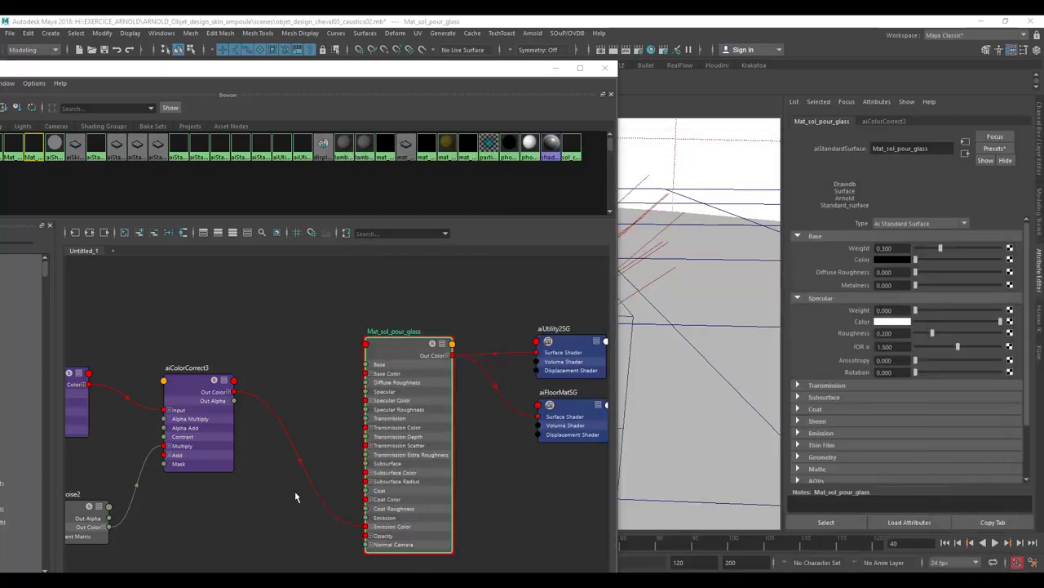
{"action": "left_click", "coordinate": [391, 344]}
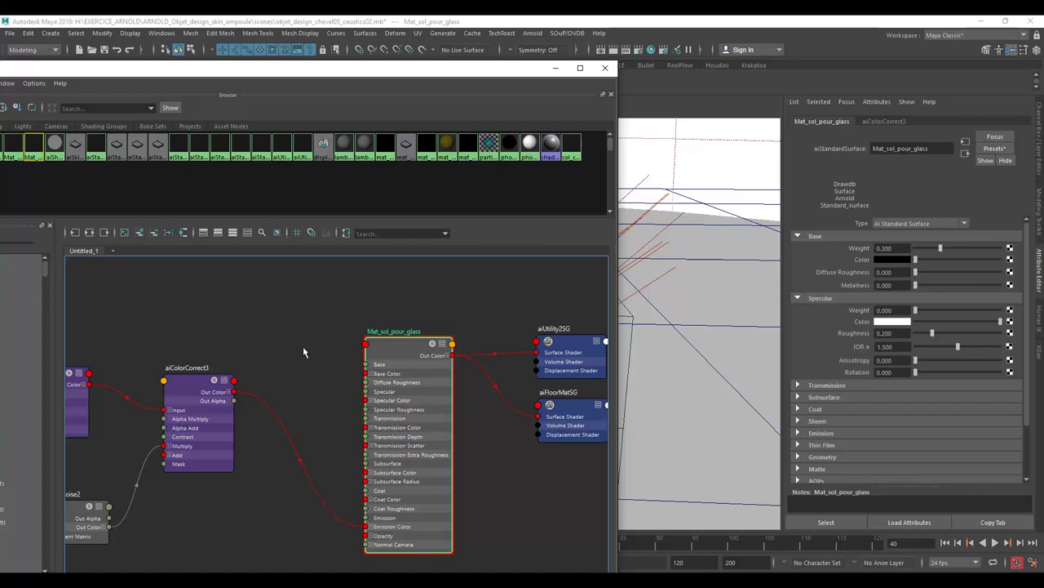
{"action": "mouse_move", "coordinate": [303, 346]}
{"action": "middle_mouse_down", "text": "alt"}
{"action": "mouse_move", "coordinate": [411, 384]}
{"action": "mouse_move", "coordinate": [377, 377]}
{"action": "mouse_move", "coordinate": [321, 485]}
{"action": "mouse_move", "coordinate": [363, 467]}
{"action": "middle_mouse_up", "text": "alt"}
{"action": "scroll", "coordinate": [410, 384], "scroll_direction": "down", "scroll_amount": 5}
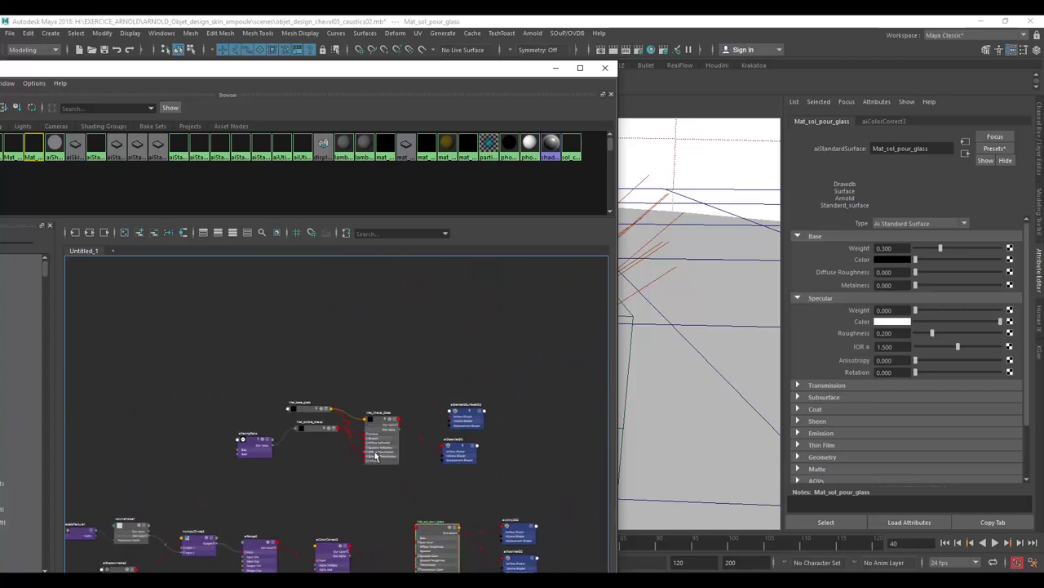
Step: Zoom in on the Mat_Cheval_Glass network, raising Mat_base_glass and lowering Mat_ombre_cheval
{"action": "scroll", "coordinate": [375, 455], "scroll_direction": "up", "scroll_amount": 5}
{"action": "mouse_move", "coordinate": [374, 353]}
{"action": "left_mouse_down"}
{"action": "mouse_move", "coordinate": [427, 282]}
{"action": "mouse_move", "coordinate": [417, 300]}
{"action": "left_mouse_up"}
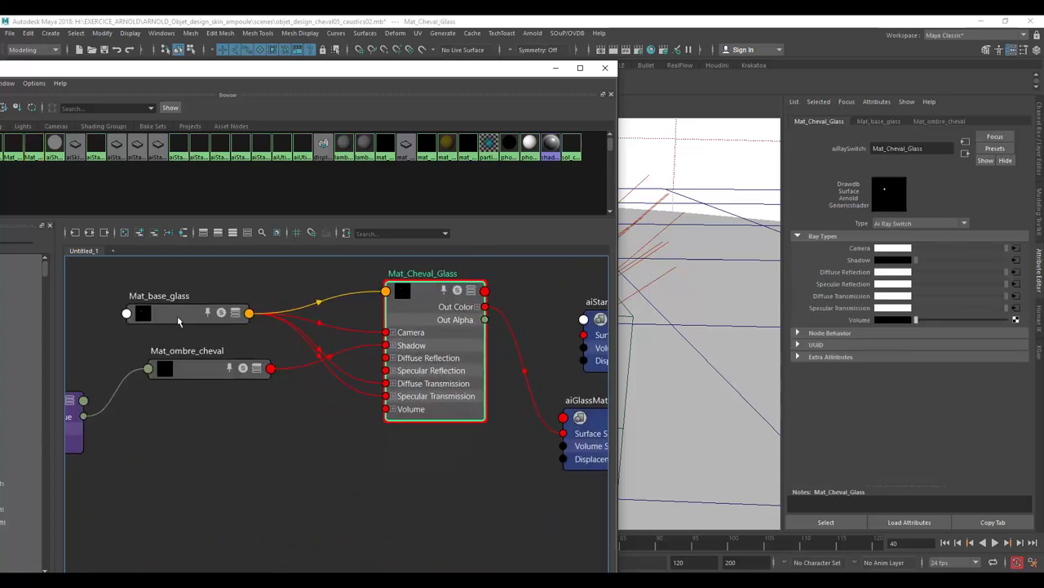
{"action": "left_click_drag", "start_coordinate": [179, 321], "coordinate": [209, 276]}
{"action": "mouse_move", "coordinate": [193, 372]}
{"action": "left_mouse_down"}
{"action": "mouse_move", "coordinate": [188, 435]}
{"action": "mouse_move", "coordinate": [206, 440]}
{"action": "left_mouse_up"}
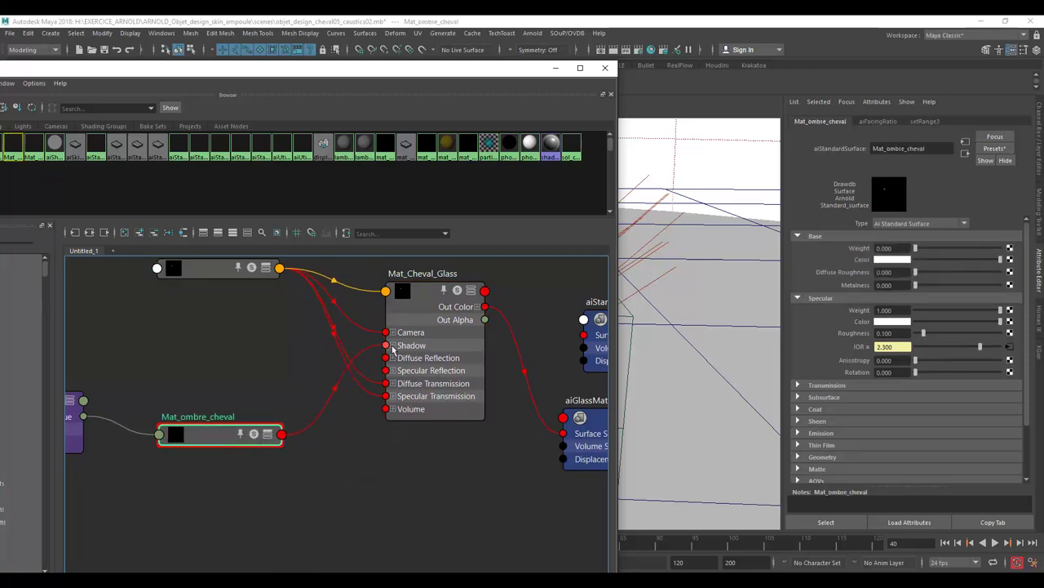
{"action": "left_click", "coordinate": [426, 299]}
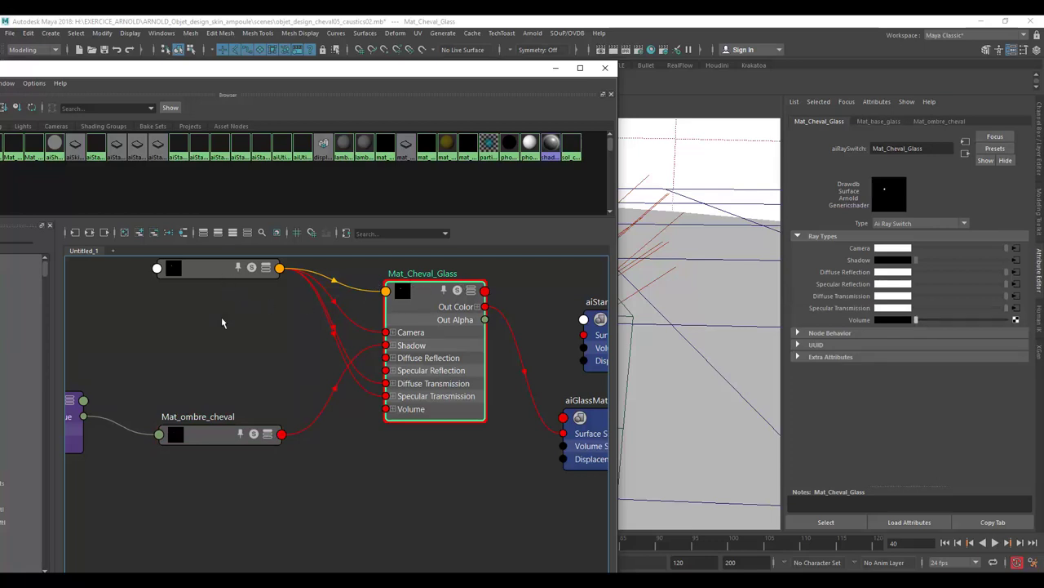
{"action": "middle_click_drag", "start_coordinate": [242, 416], "coordinate": [305, 384], "text": "alt"}
Step: Expand Mat_base_glass, place it above Mat_ombre_cheval and FacingRatio, and reveal the shading groups
{"action": "left_click", "coordinate": [343, 318]}
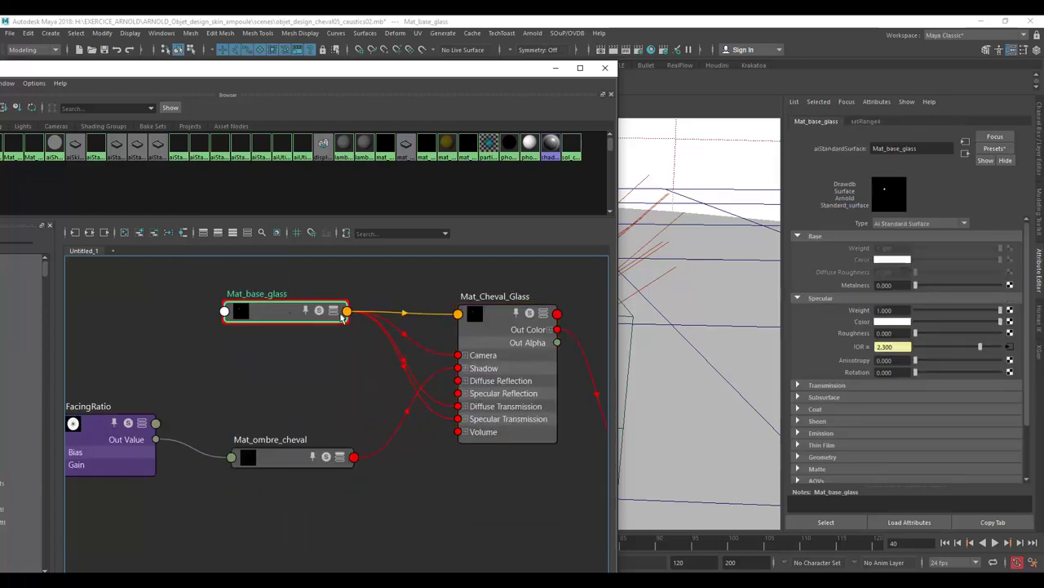
{"action": "left_click", "coordinate": [333, 311]}
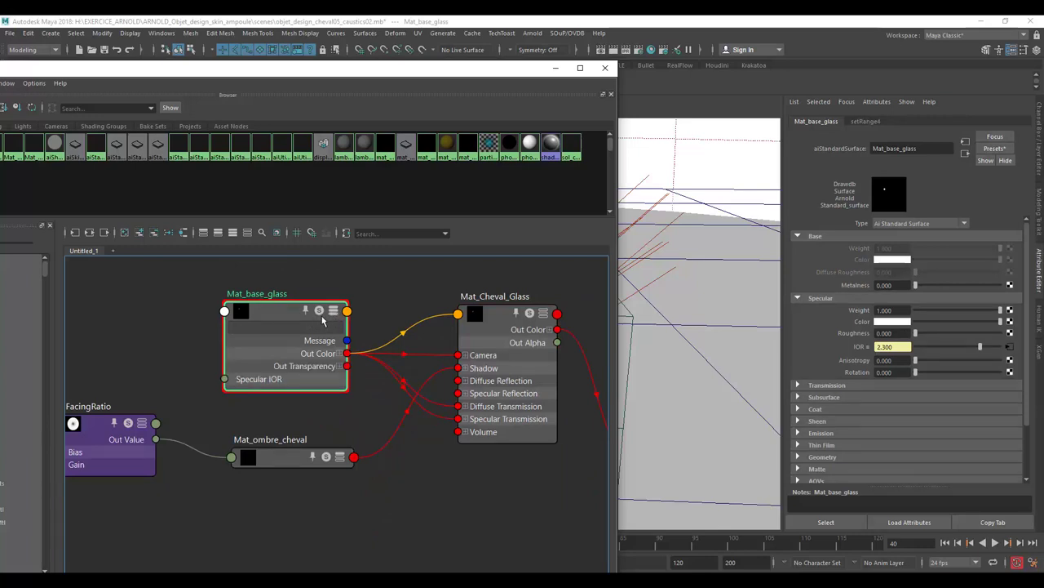
{"action": "left_click_drag", "start_coordinate": [287, 315], "coordinate": [293, 276]}
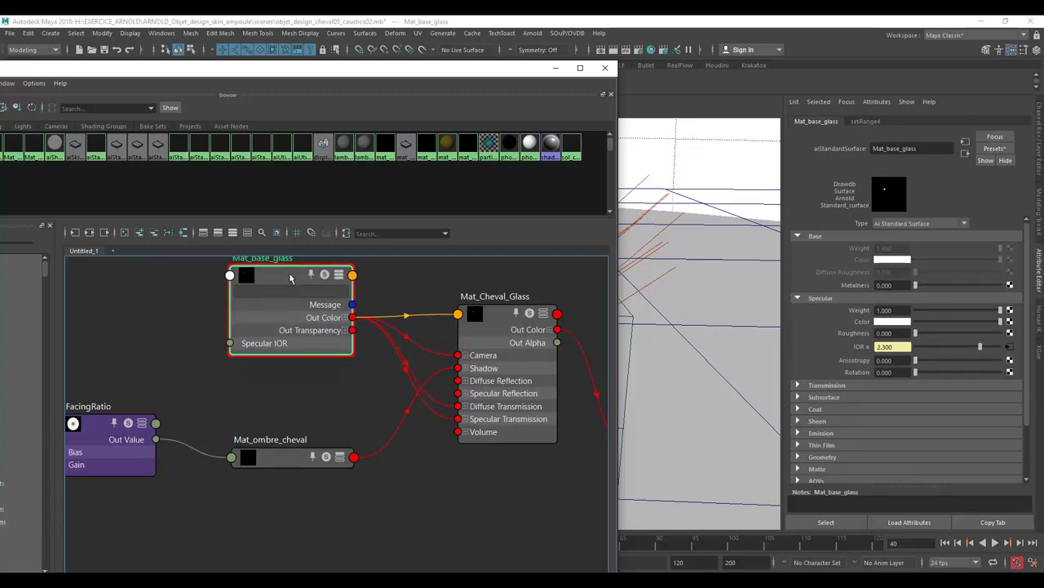
{"action": "left_click_drag", "start_coordinate": [289, 454], "coordinate": [293, 553]}
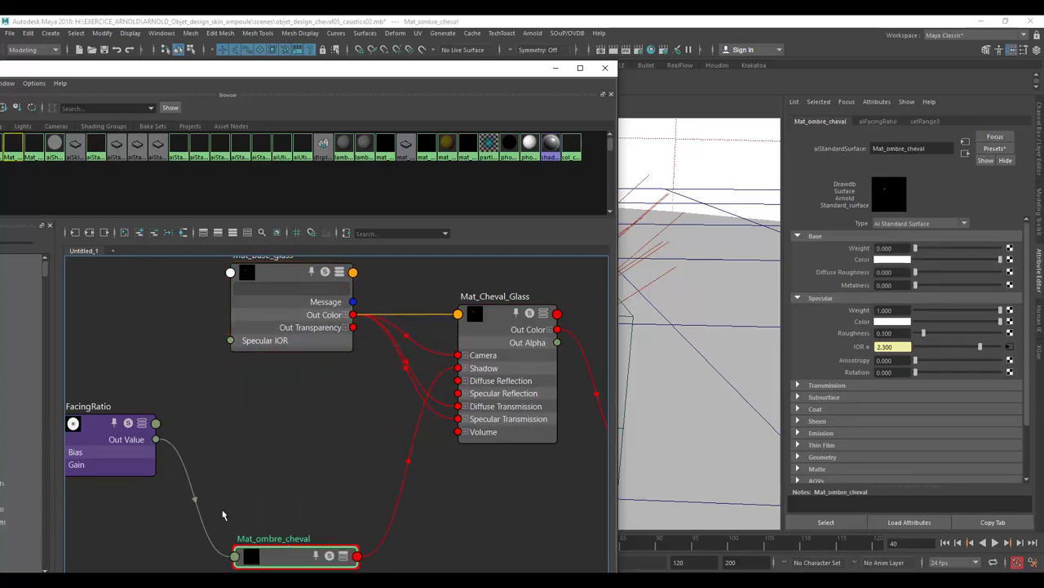
{"action": "left_click_drag", "start_coordinate": [108, 425], "coordinate": [99, 510]}
{"action": "left_click_drag", "start_coordinate": [268, 278], "coordinate": [230, 283]}
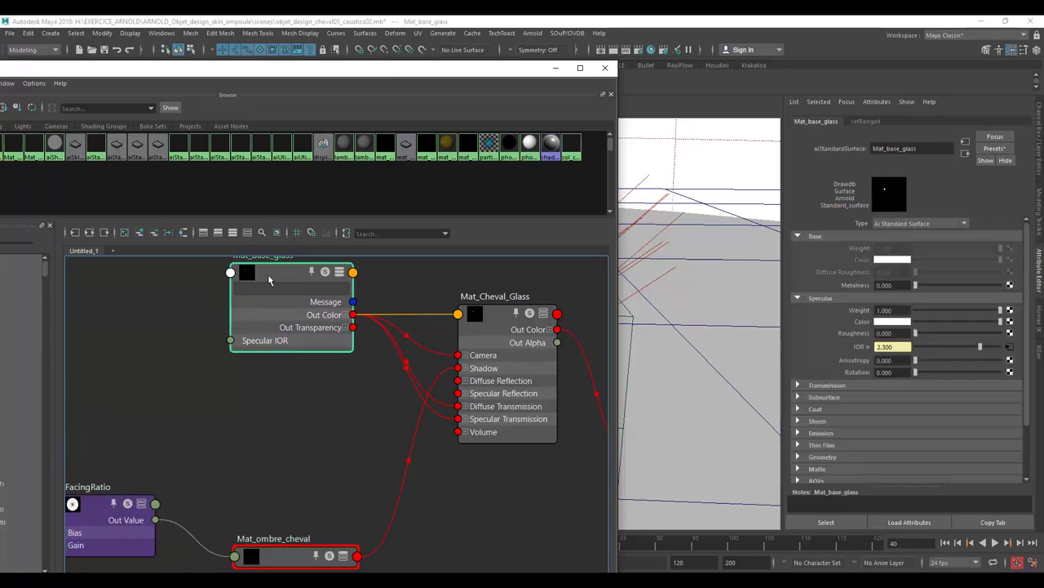
{"action": "left_click_drag", "start_coordinate": [509, 330], "coordinate": [507, 327]}
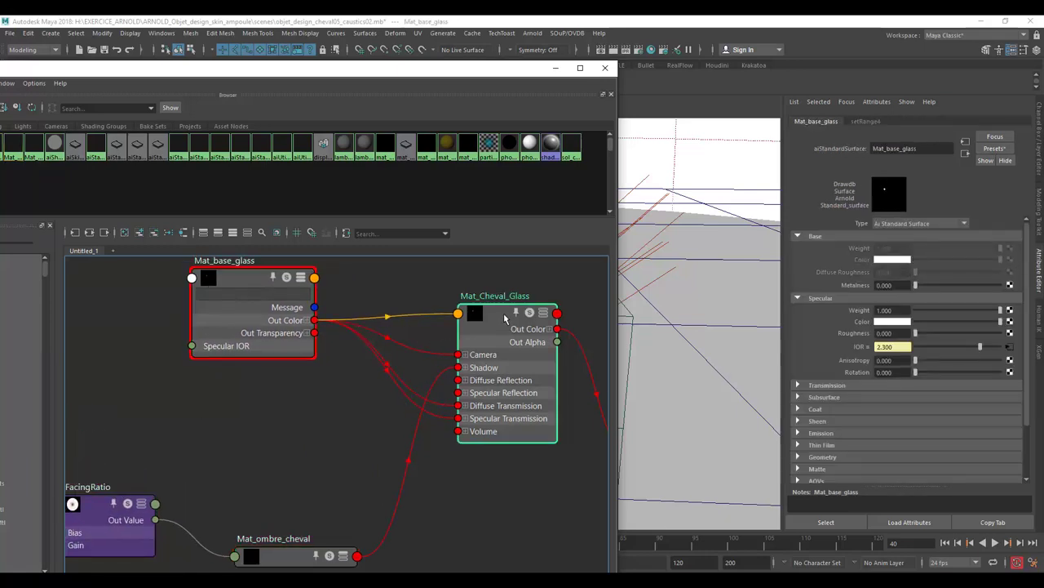
{"action": "middle_click_drag", "start_coordinate": [605, 448], "coordinate": [447, 434], "text": "alt"}
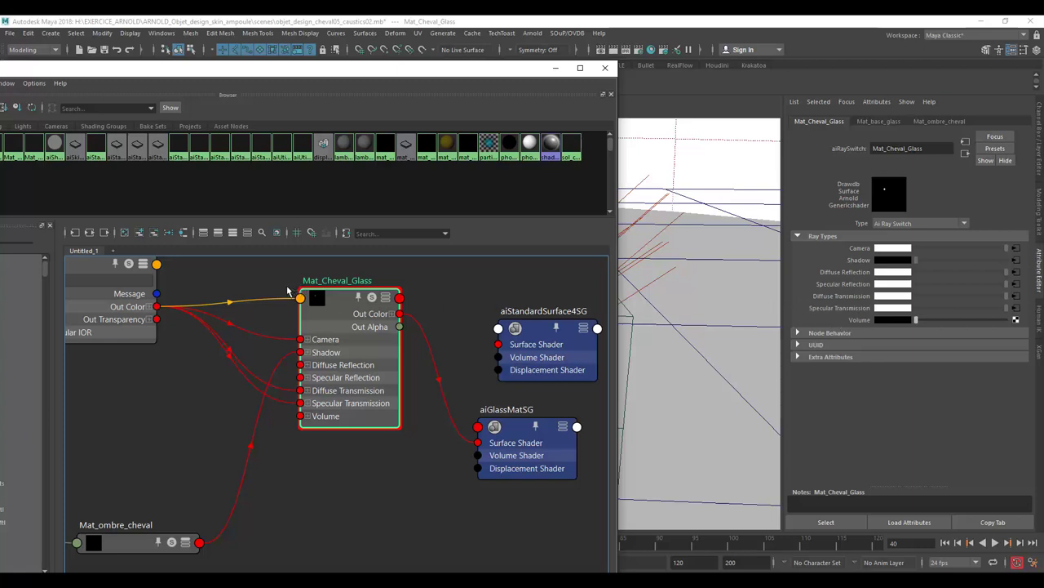
Step: Replace Mat_base_glass with a material preset, keeping Specular IOR 2.300, and show aiFacingRatio
{"action": "left_click_drag", "start_coordinate": [344, 298], "coordinate": [355, 304]}
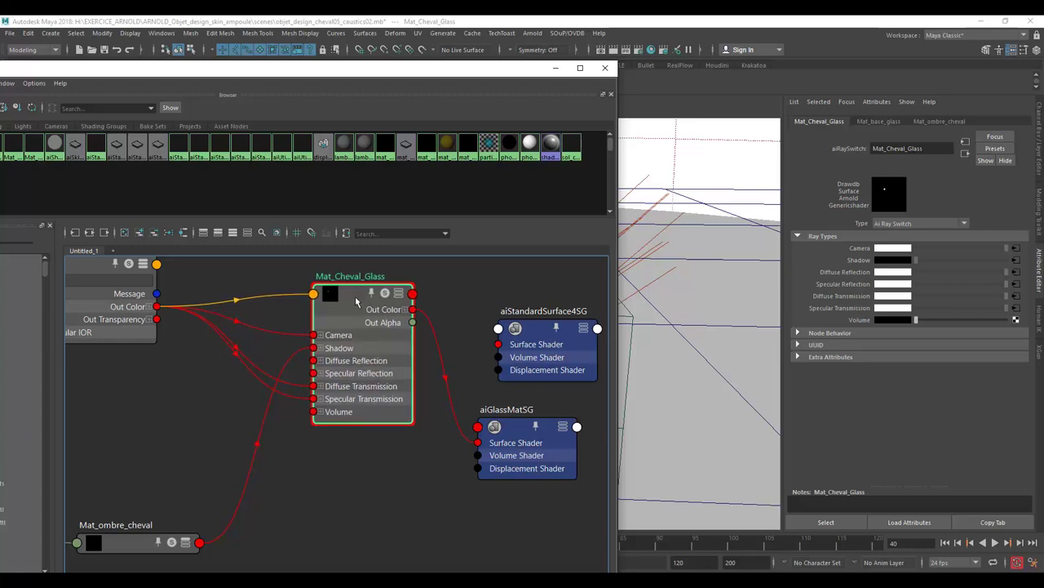
{"action": "left_click_drag", "start_coordinate": [90, 275], "coordinate": [140, 280]}
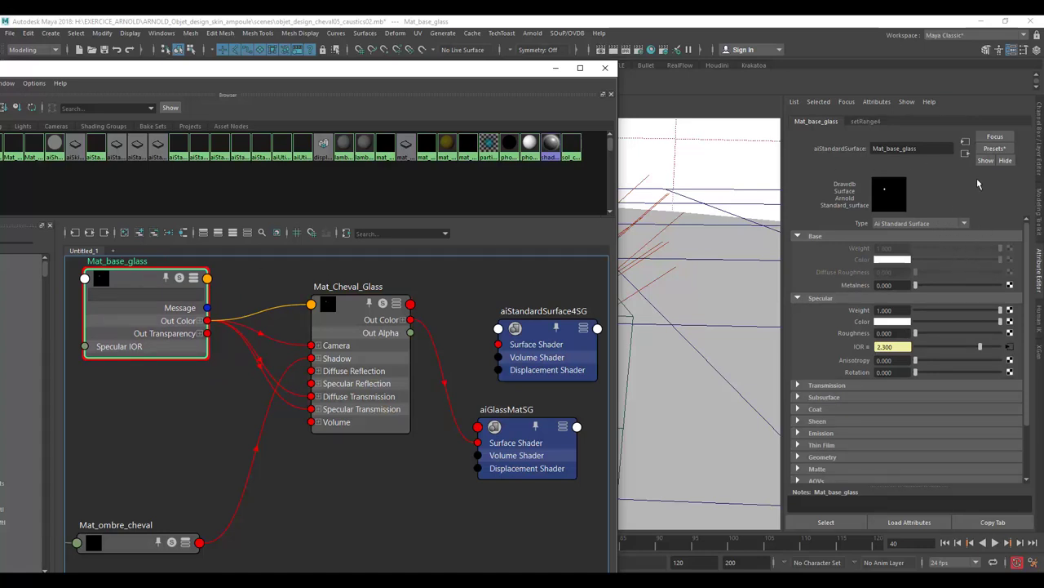
{"action": "left_click", "coordinate": [995, 149]}
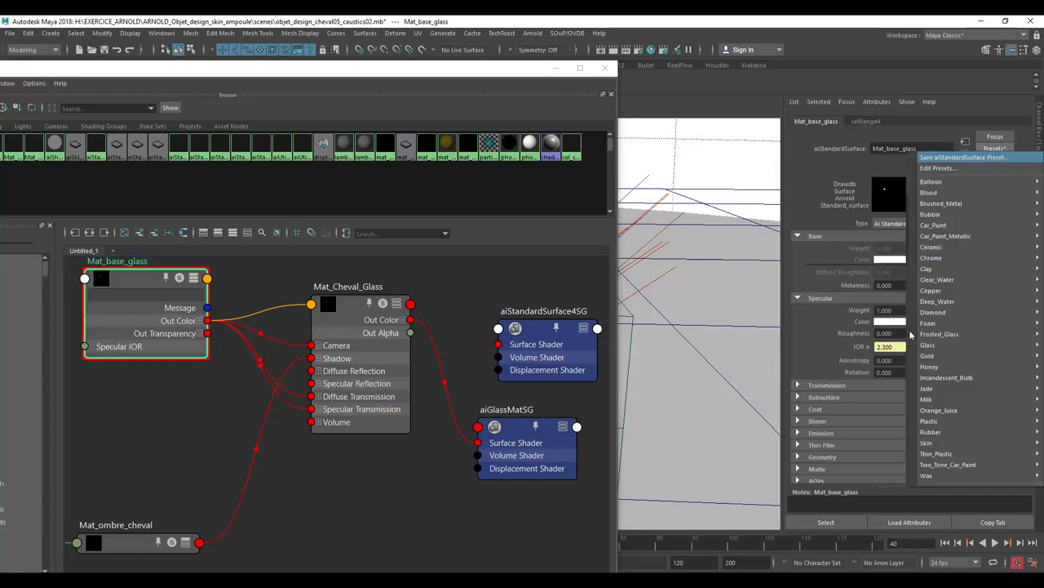
{"action": "mouse_move", "coordinate": [971, 324]}
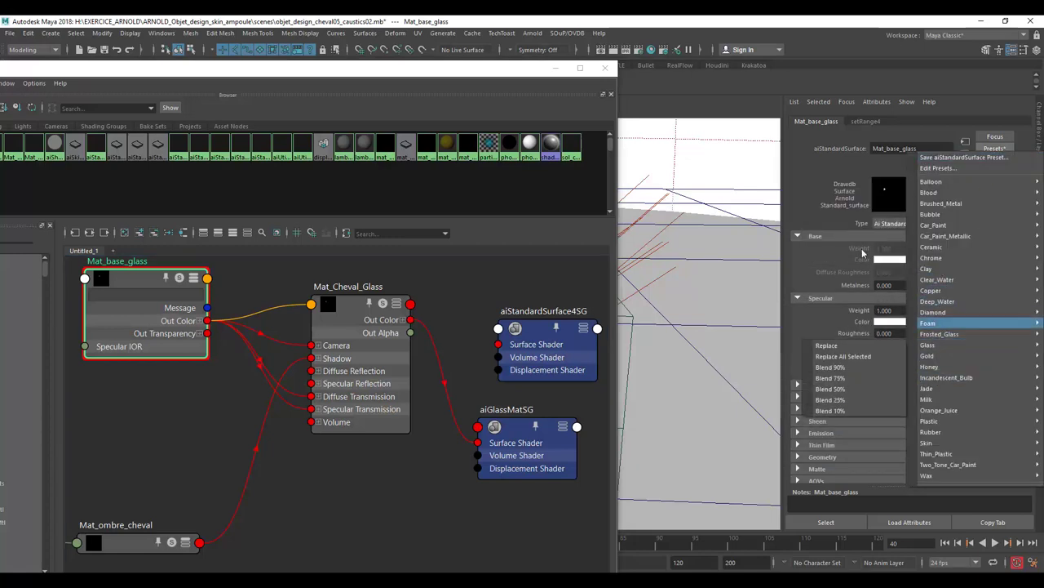
{"action": "left_click", "coordinate": [826, 341]}
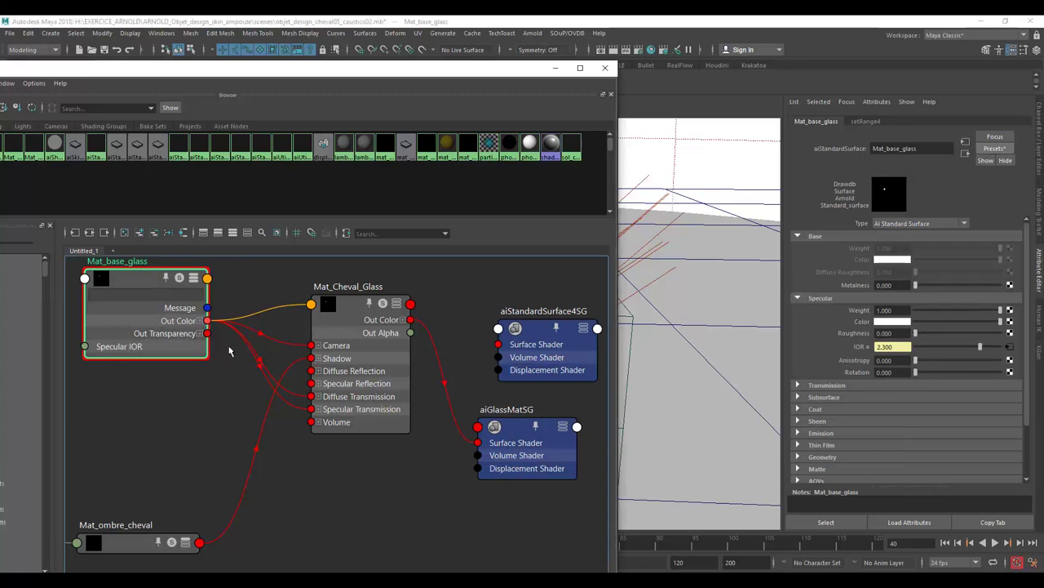
{"action": "middle_click_drag", "start_coordinate": [220, 399], "coordinate": [471, 389], "text": "alt"}
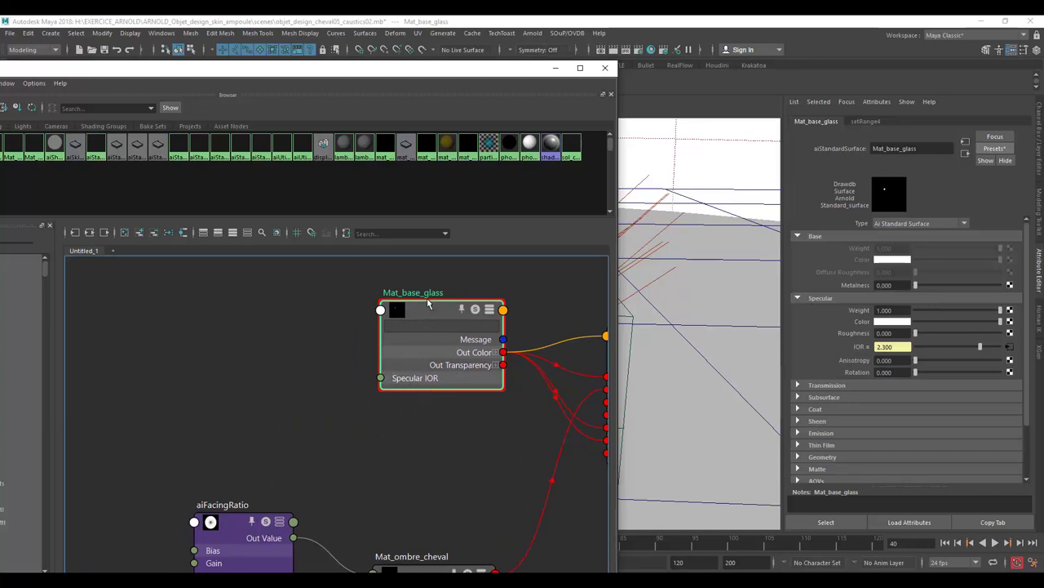
{"action": "left_click_drag", "start_coordinate": [429, 306], "coordinate": [428, 306]}
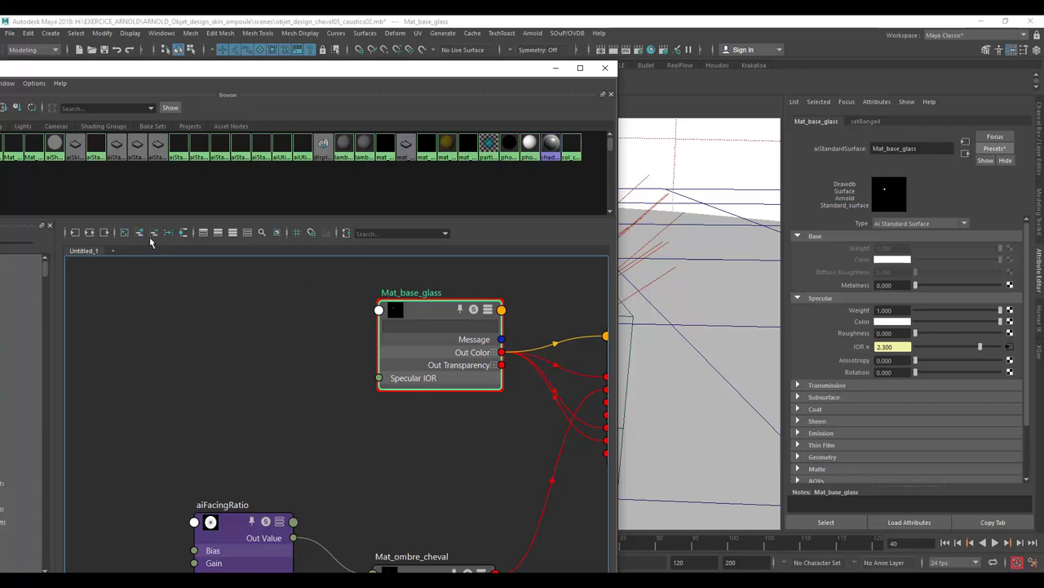
Step: Rearrange the graph and move the three lower nodes up beside ramp3
{"action": "left_click", "coordinate": [89, 233]}
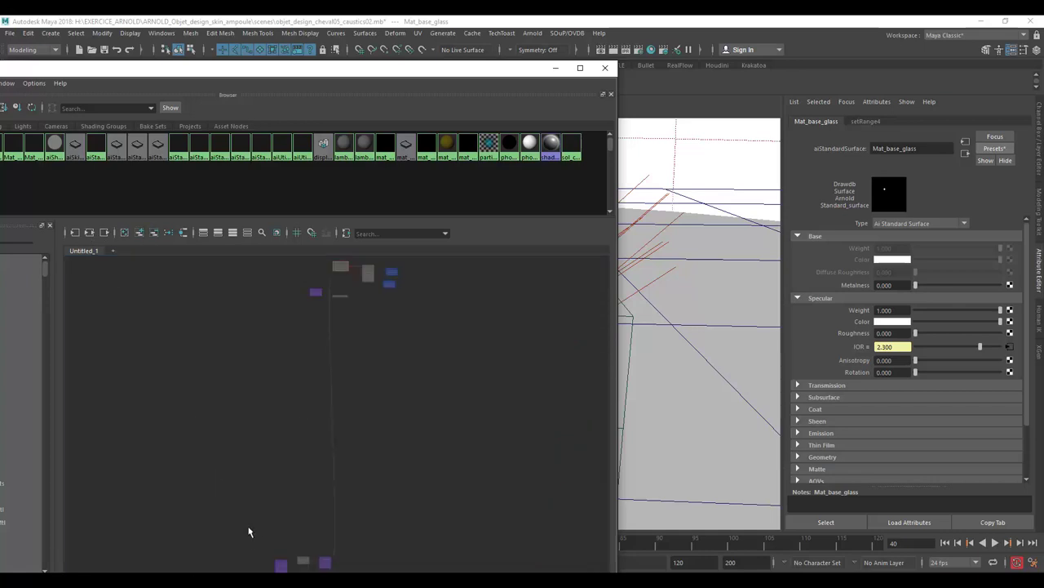
{"action": "mouse_move", "coordinate": [272, 532]}
{"action": "left_mouse_down"}
{"action": "mouse_move", "coordinate": [363, 572]}
{"action": "mouse_move", "coordinate": [276, 289]}
{"action": "mouse_move", "coordinate": [310, 269]}
{"action": "left_mouse_up"}
{"action": "middle_click_drag", "start_coordinate": [350, 368], "coordinate": [380, 514], "text": "alt"}
{"action": "scroll", "coordinate": [369, 478], "scroll_direction": "up", "scroll_amount": 4}
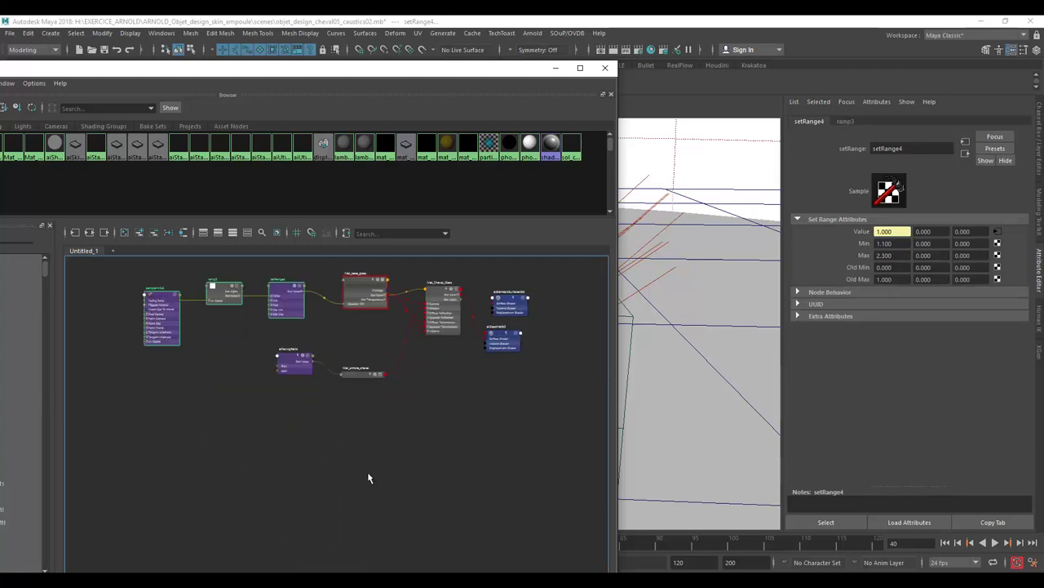
{"action": "scroll", "coordinate": [428, 427], "scroll_direction": "up", "scroll_amount": 1}
{"action": "scroll", "coordinate": [428, 428], "scroll_direction": "up", "scroll_amount": 2}
{"action": "scroll", "coordinate": [428, 428], "scroll_direction": "up", "scroll_amount": 3}
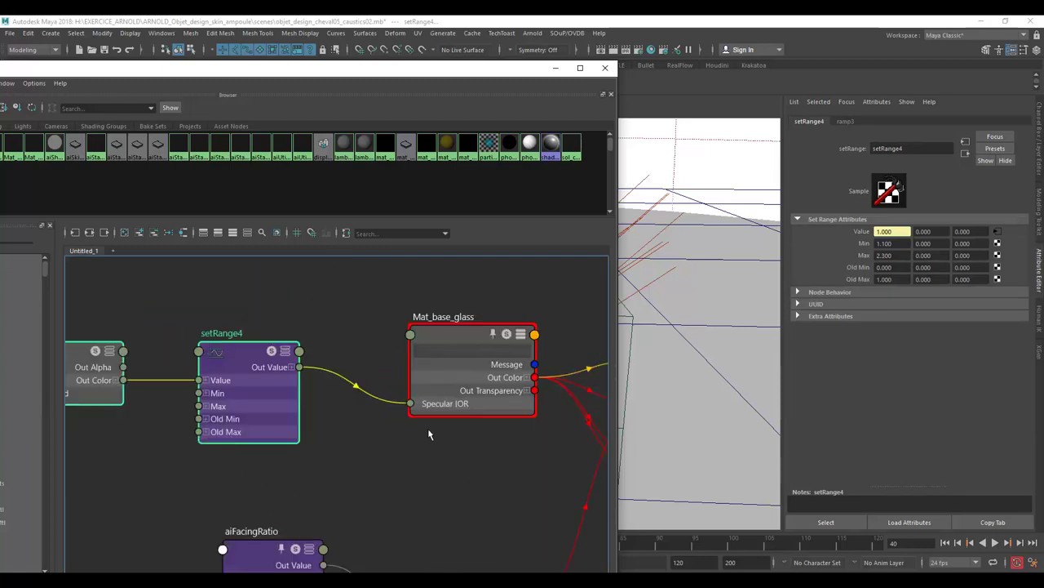
{"action": "middle_click_drag", "start_coordinate": [427, 431], "coordinate": [591, 436], "text": "alt"}
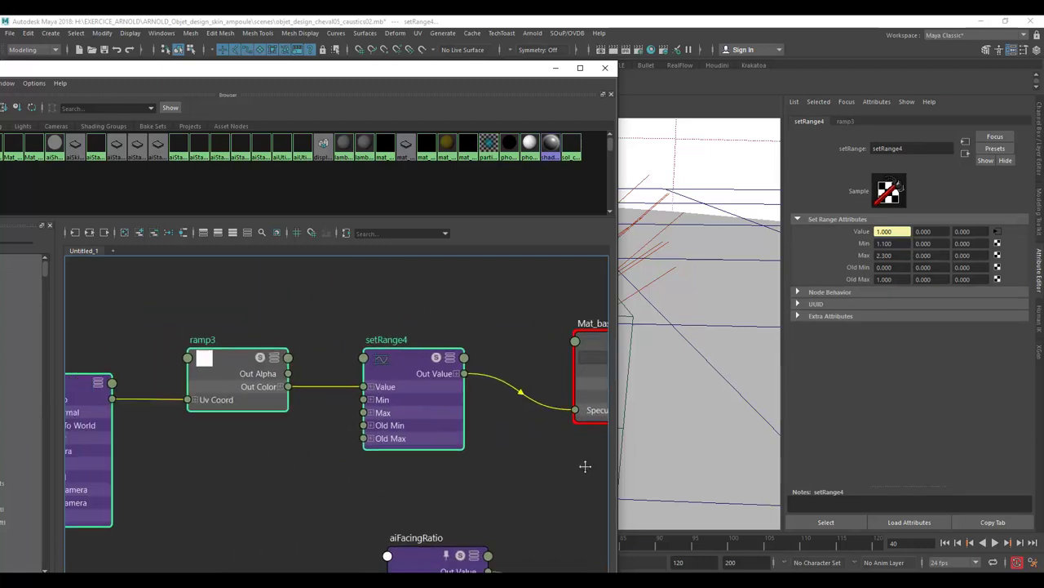
Step: Collapse setRange4, ramp3 and samplerInfo3 to connected plugs like Facing Ratio, then frame Mat_base_glass
{"action": "left_click", "coordinate": [452, 353]}
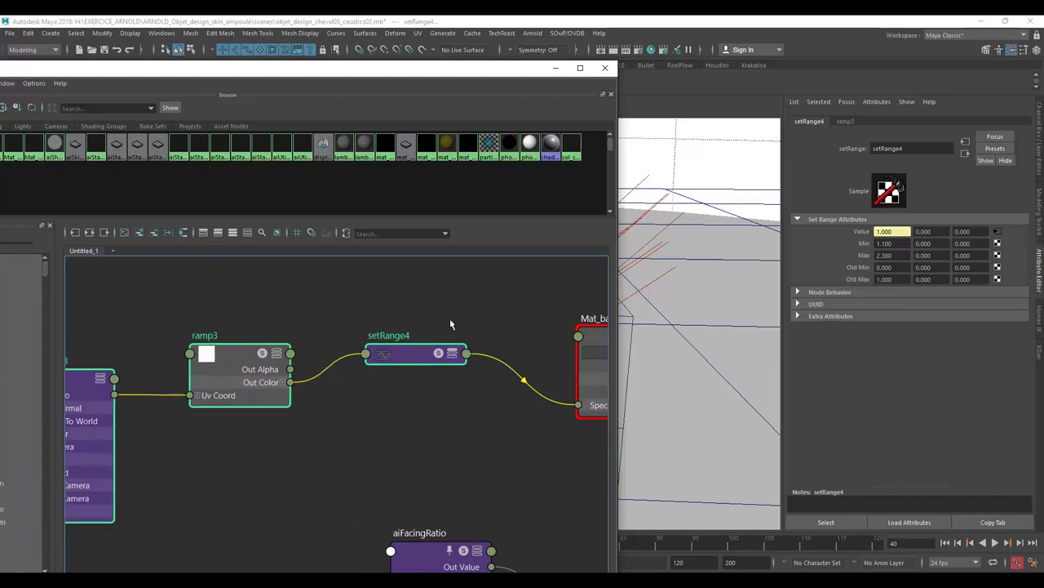
{"action": "left_click", "coordinate": [276, 354]}
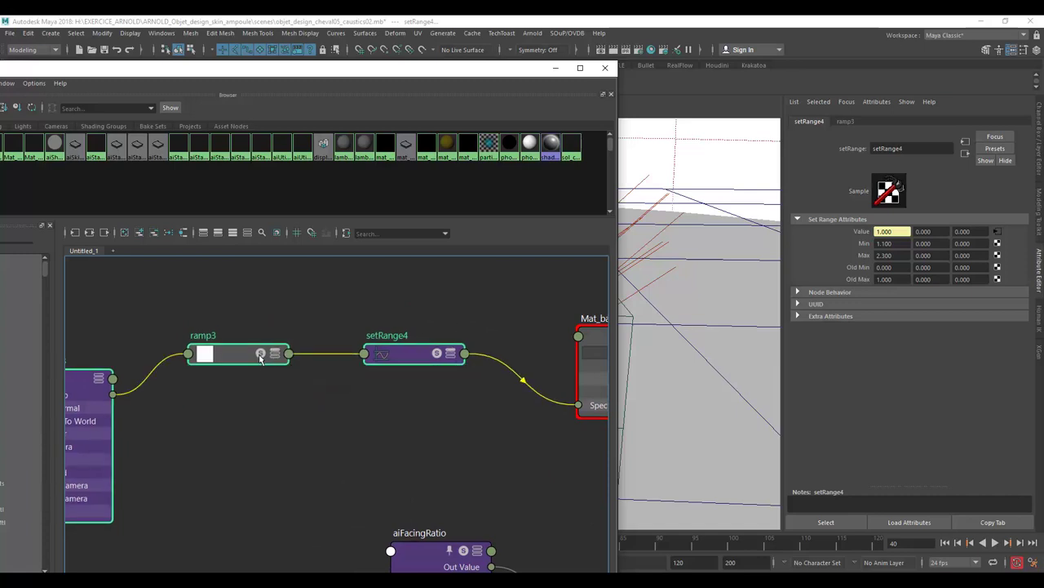
{"action": "middle_click_drag", "start_coordinate": [226, 420], "coordinate": [345, 383], "text": "alt"}
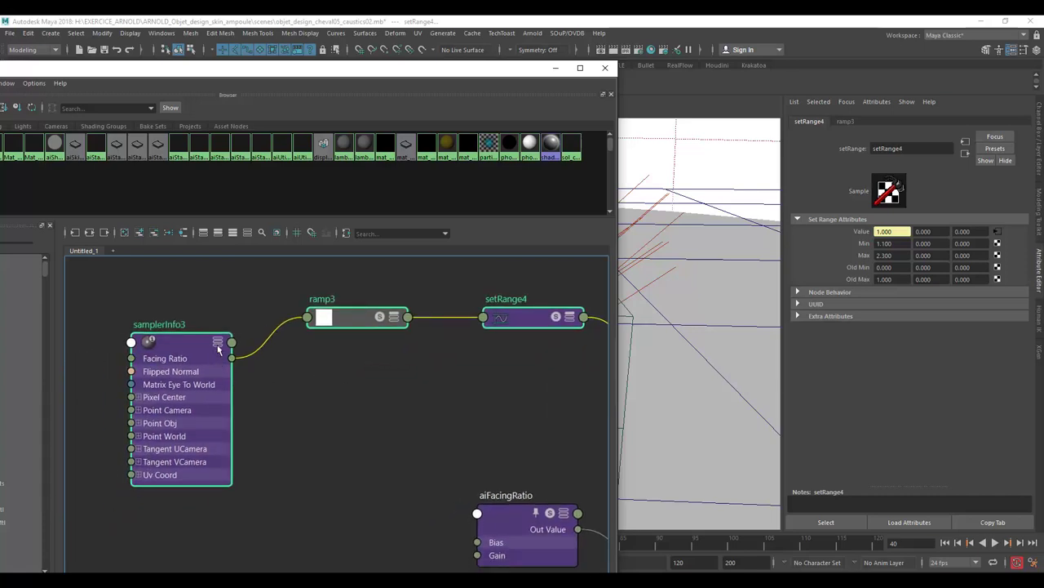
{"action": "left_click", "coordinate": [218, 344]}
{"action": "middle_click_drag", "start_coordinate": [218, 349], "coordinate": [257, 308], "text": "alt"}
{"action": "left_click", "coordinate": [257, 305]}
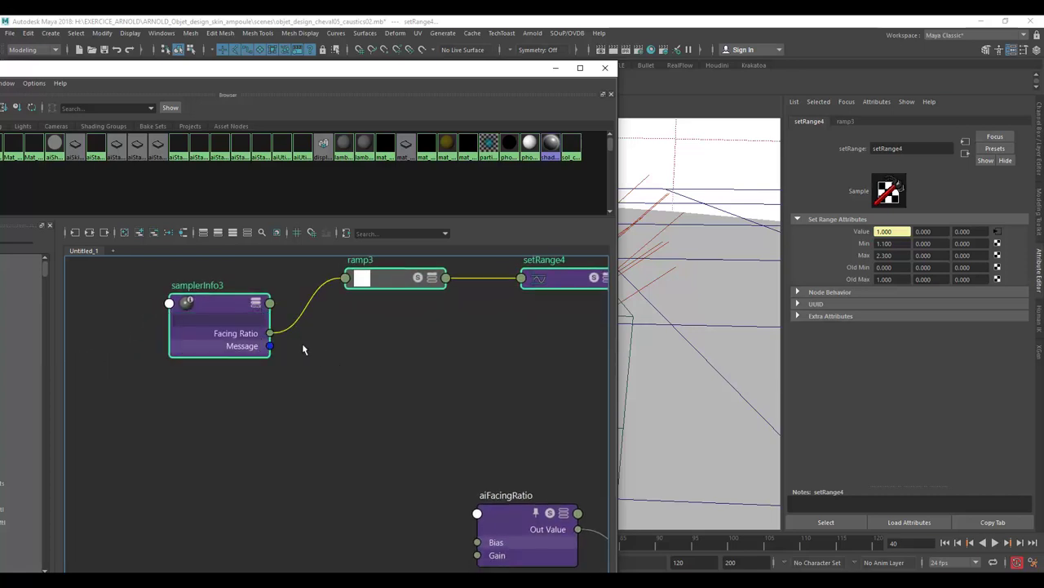
{"action": "key", "text": "f"}
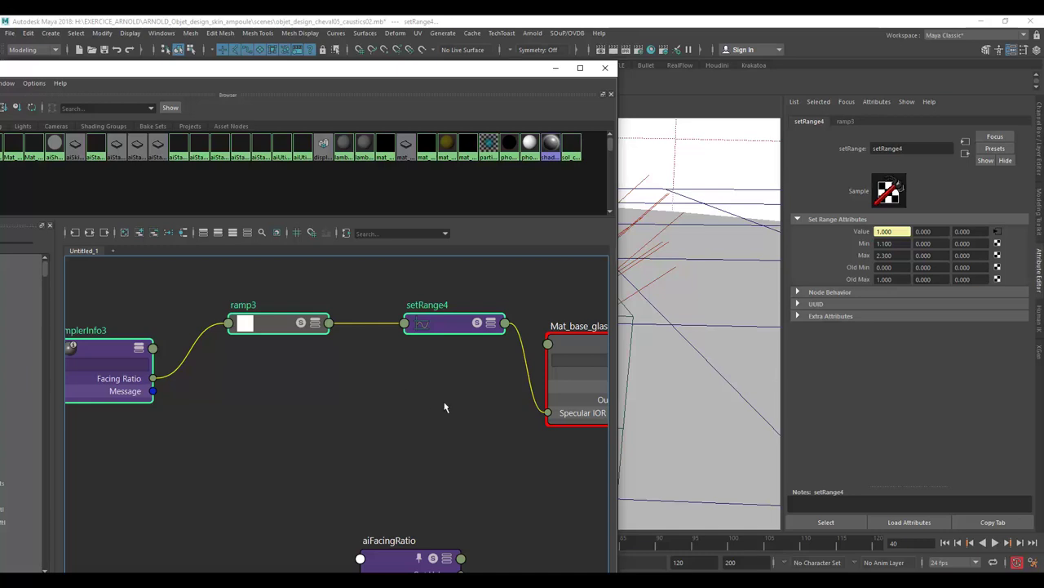
{"action": "middle_click_drag", "start_coordinate": [440, 400], "coordinate": [364, 350], "text": "alt"}
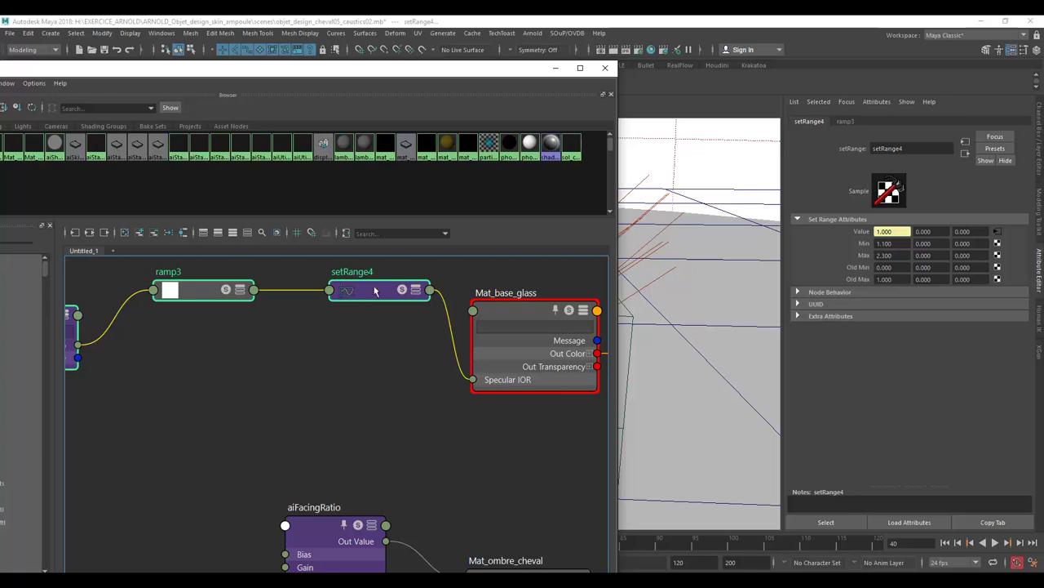
Step: Zoom out and move Mat_ombre_cheval and its aiFacingRatio input up beside the ray switch
{"action": "left_click", "coordinate": [376, 291]}
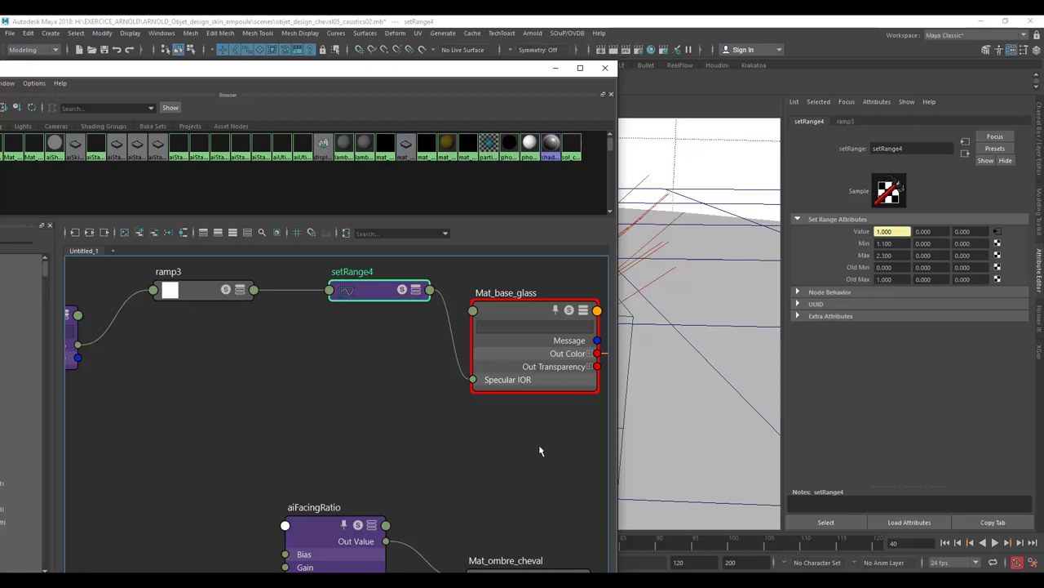
{"action": "right_click_drag", "start_coordinate": [539, 451], "coordinate": [356, 441], "text": "alt"}
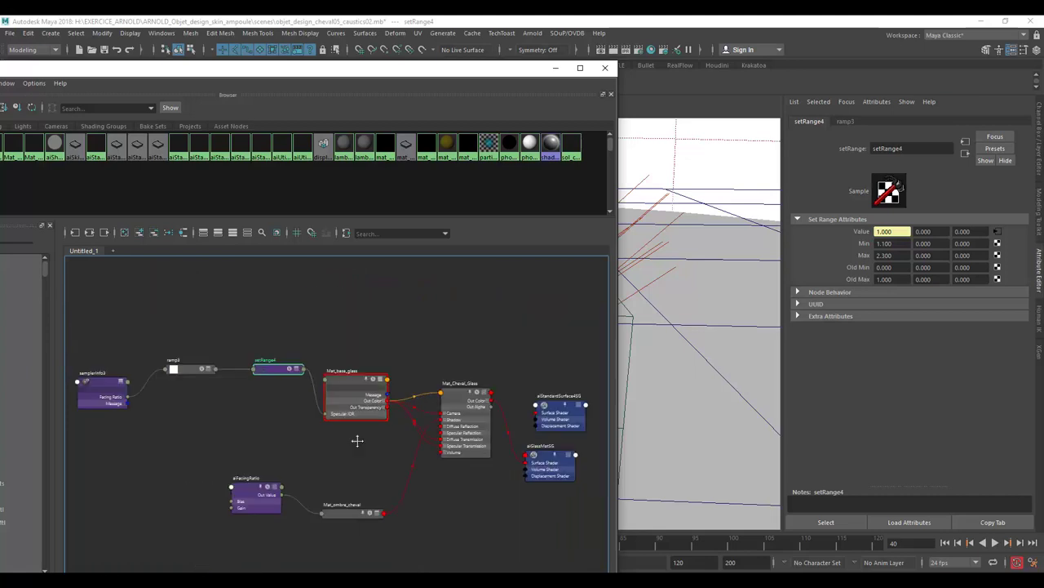
{"action": "scroll", "coordinate": [357, 441], "scroll_direction": "up", "scroll_amount": 1}
{"action": "scroll", "coordinate": [352, 387], "scroll_direction": "up", "scroll_amount": 1}
{"action": "scroll", "coordinate": [373, 401], "scroll_direction": "up", "scroll_amount": 1}
{"action": "scroll", "coordinate": [373, 401], "scroll_direction": "up", "scroll_amount": 1}
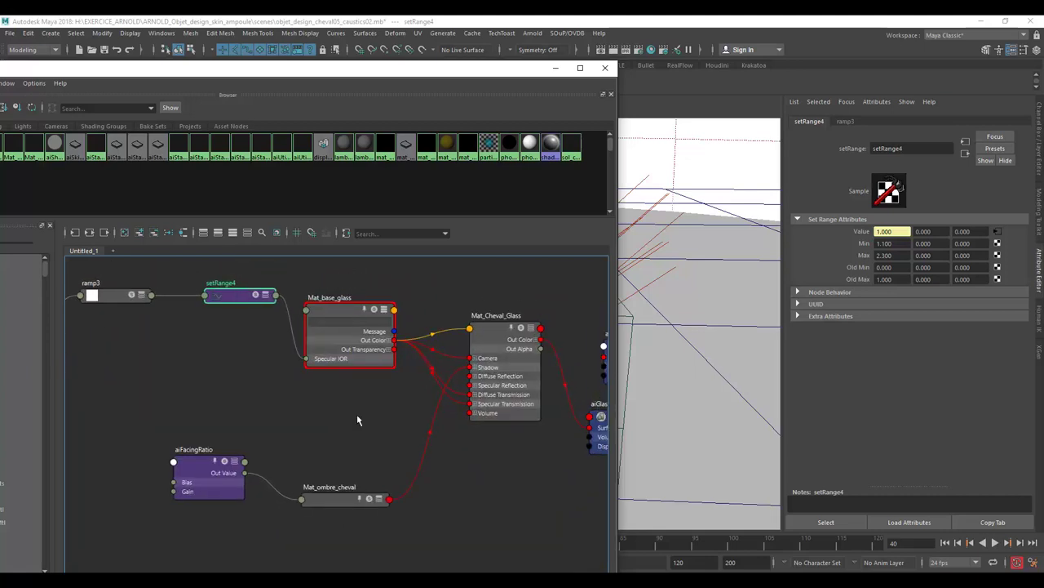
{"action": "left_click_drag", "start_coordinate": [344, 501], "coordinate": [352, 419]}
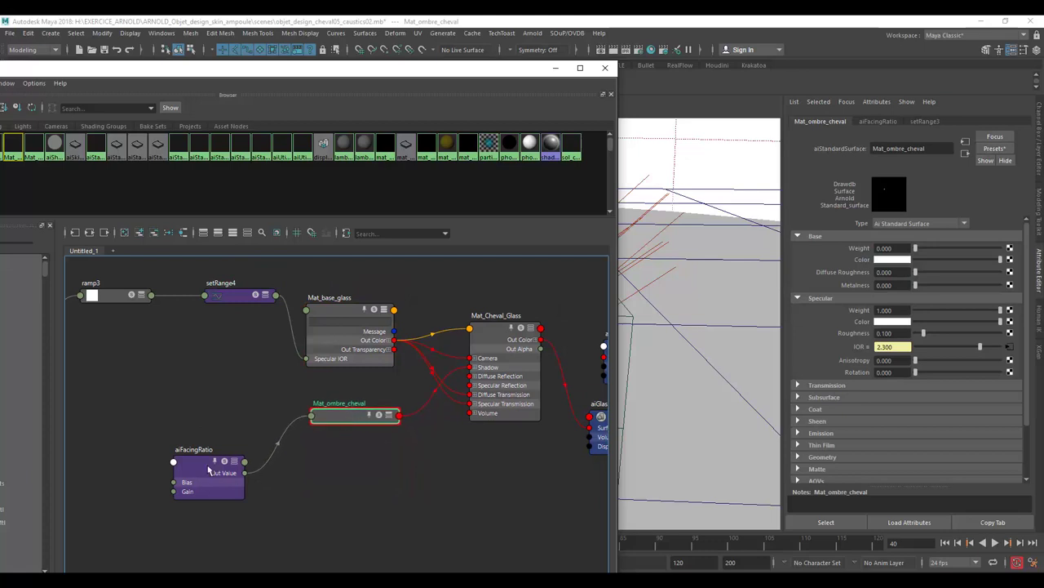
{"action": "left_click_drag", "start_coordinate": [208, 470], "coordinate": [217, 413]}
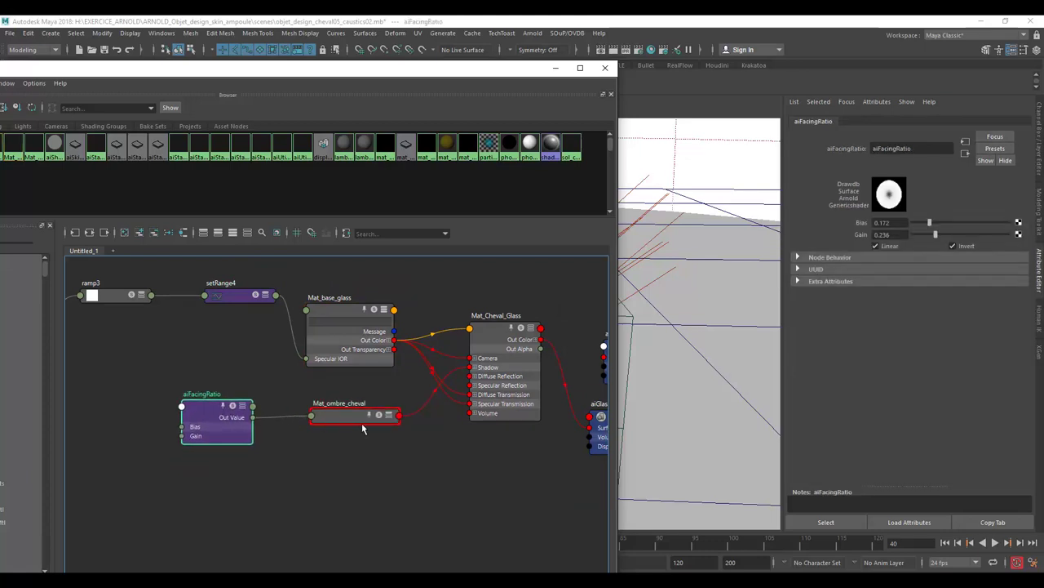
Step: Raise samplerInfo3 level with ramp3 and shift the view down slightly
{"action": "scroll", "coordinate": [392, 423], "scroll_direction": "up", "scroll_amount": 4}
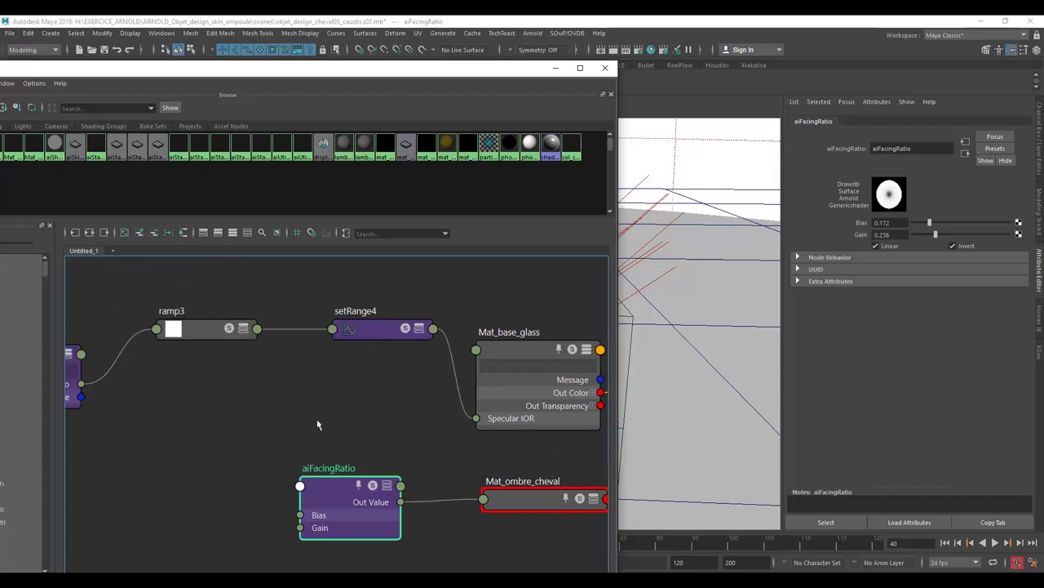
{"action": "left_click", "coordinate": [139, 352]}
{"action": "middle_click_drag", "start_coordinate": [139, 352], "coordinate": [139, 323], "text": "alt"}
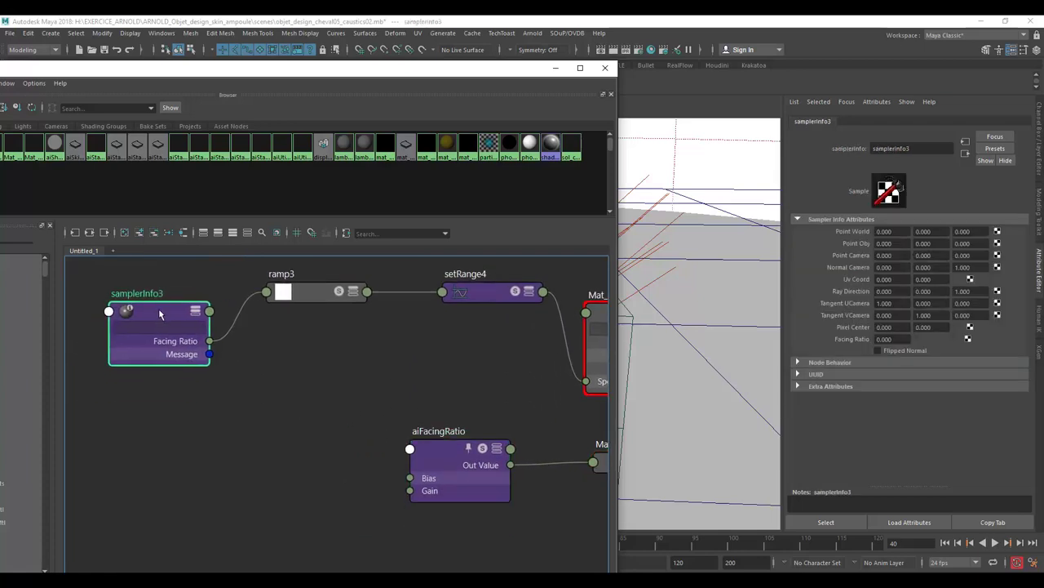
{"action": "left_click_drag", "start_coordinate": [140, 320], "coordinate": [153, 280]}
{"action": "middle_click_drag", "start_coordinate": [256, 372], "coordinate": [249, 409], "text": "alt"}
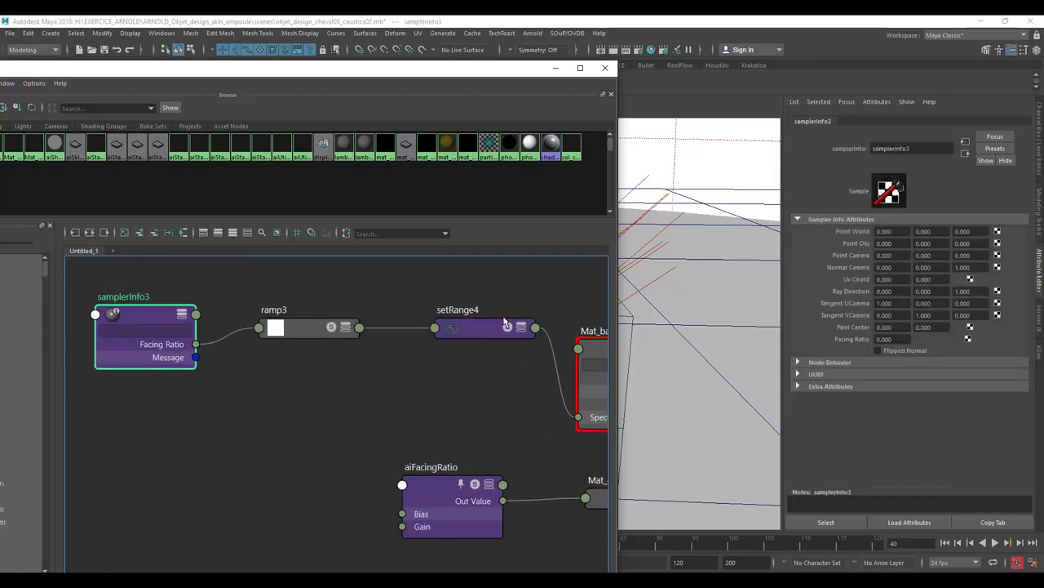
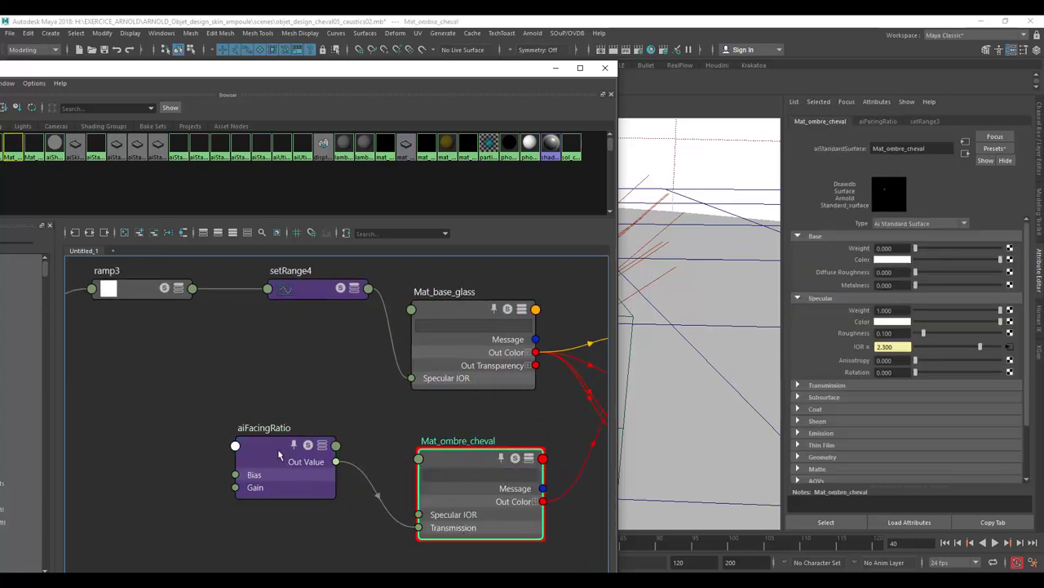
Step: Nudge aiFacingRatio beside Mat_ombre_cheval and check Mat_Cheval_Glass's Ray Switch shadow wiring
{"action": "left_click_drag", "start_coordinate": [279, 455], "coordinate": [277, 448]}
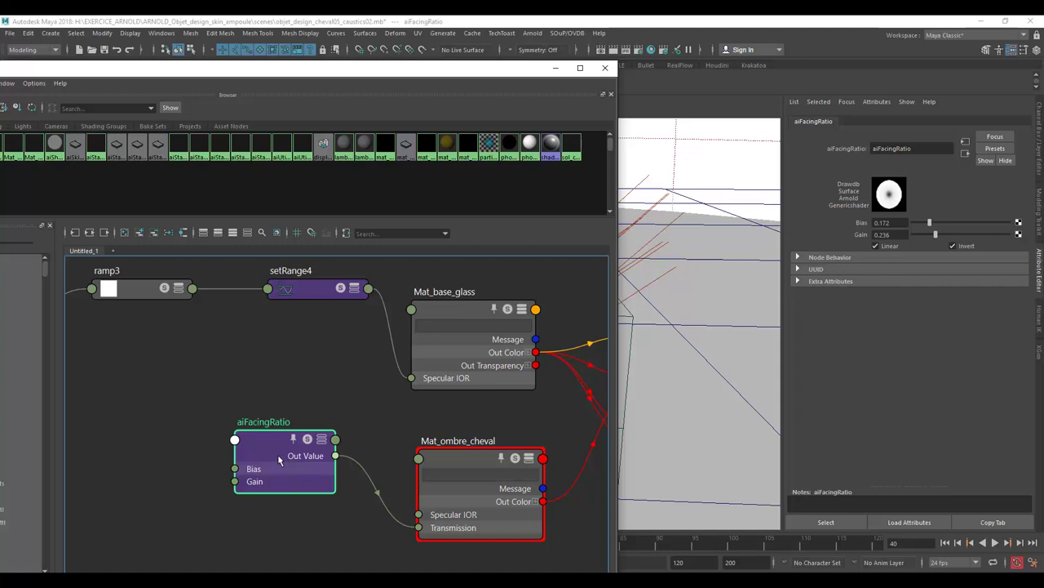
{"action": "left_click_drag", "start_coordinate": [279, 455], "coordinate": [260, 457]}
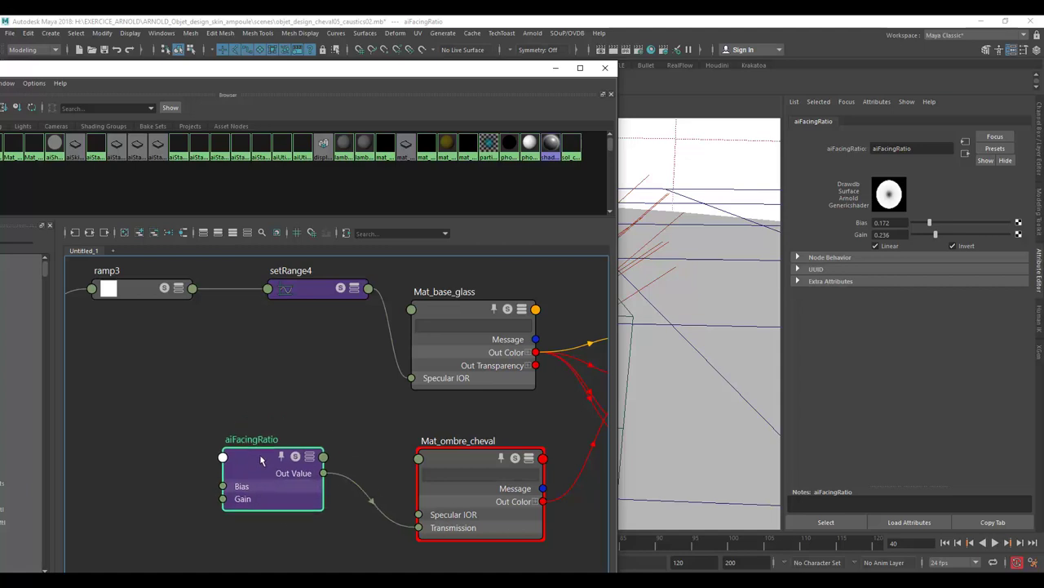
{"action": "middle_click_drag", "start_coordinate": [391, 425], "coordinate": [266, 393], "text": "alt"}
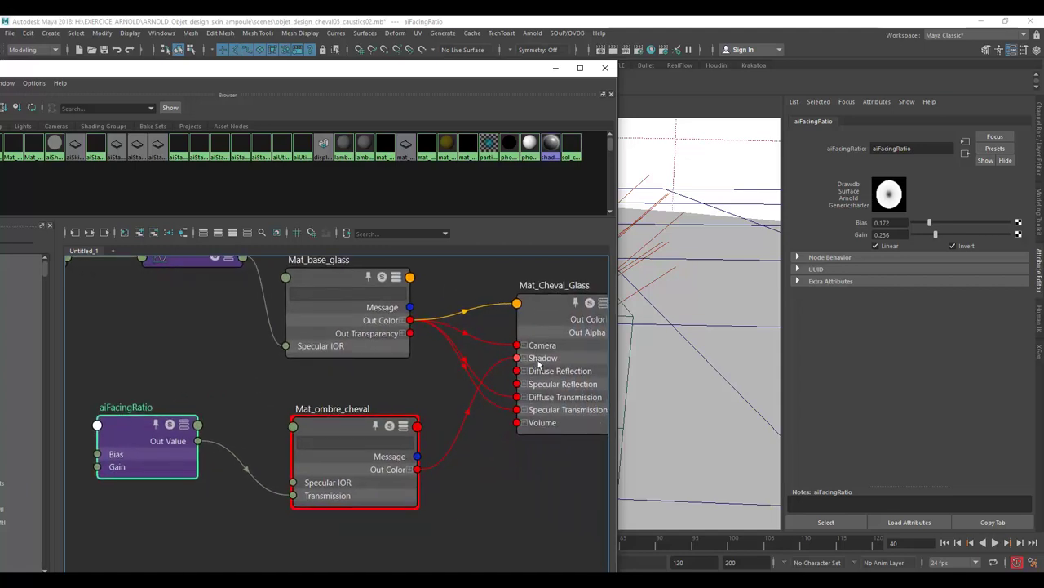
{"action": "left_click", "coordinate": [553, 292]}
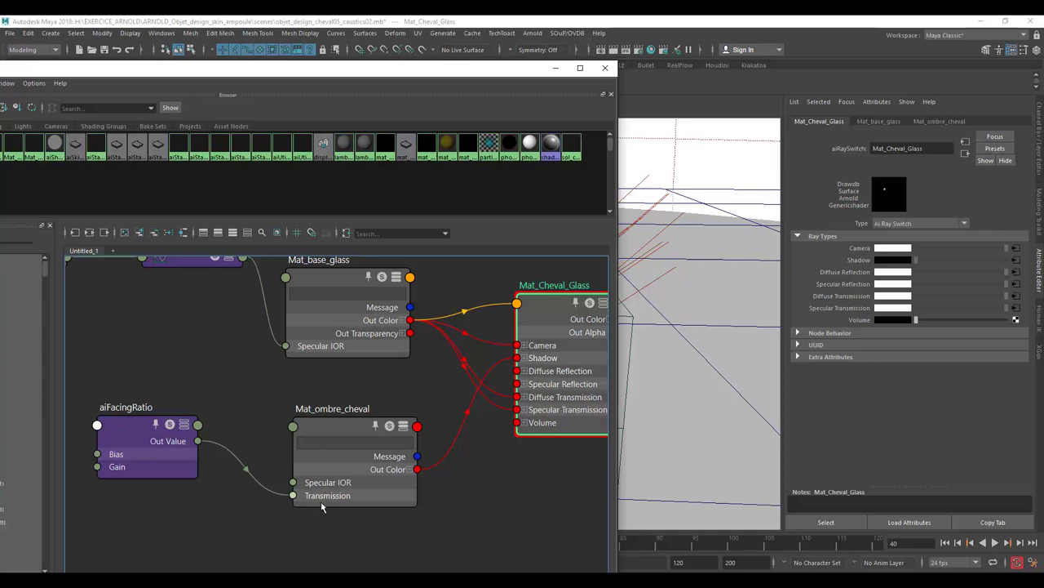
{"action": "left_click", "coordinate": [135, 431]}
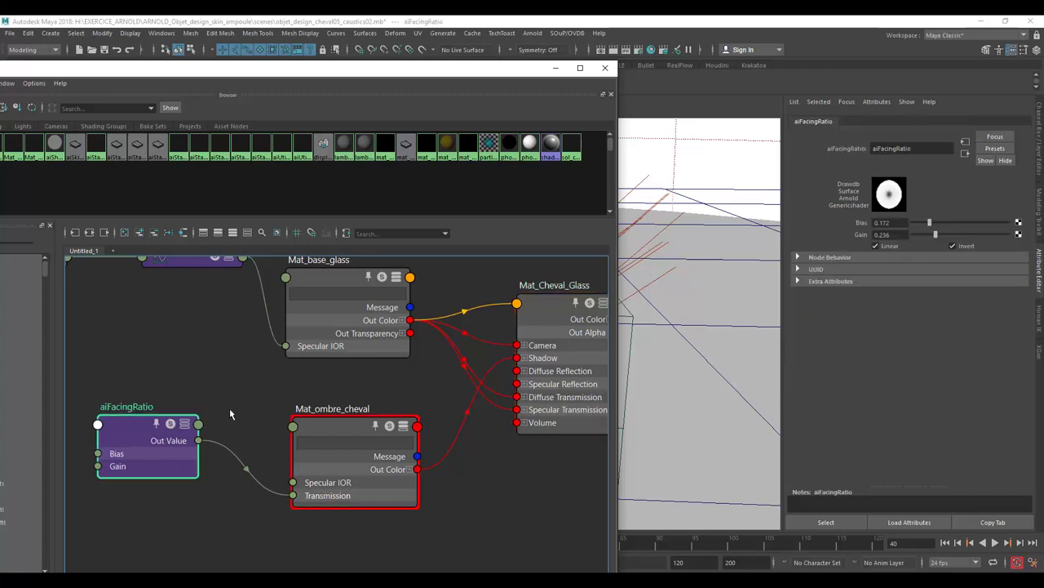
{"action": "middle_click_drag", "start_coordinate": [230, 415], "coordinate": [503, 464], "text": "alt"}
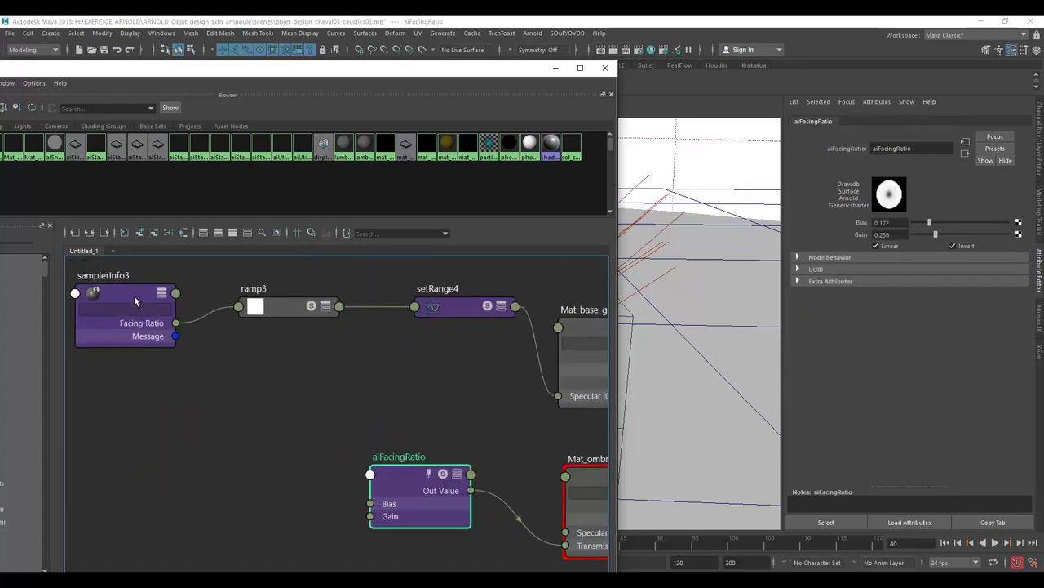
Step: Set the aiFacingRatio Bias to 0.190
{"action": "middle_click_drag", "start_coordinate": [519, 495], "coordinate": [415, 411], "text": "alt"}
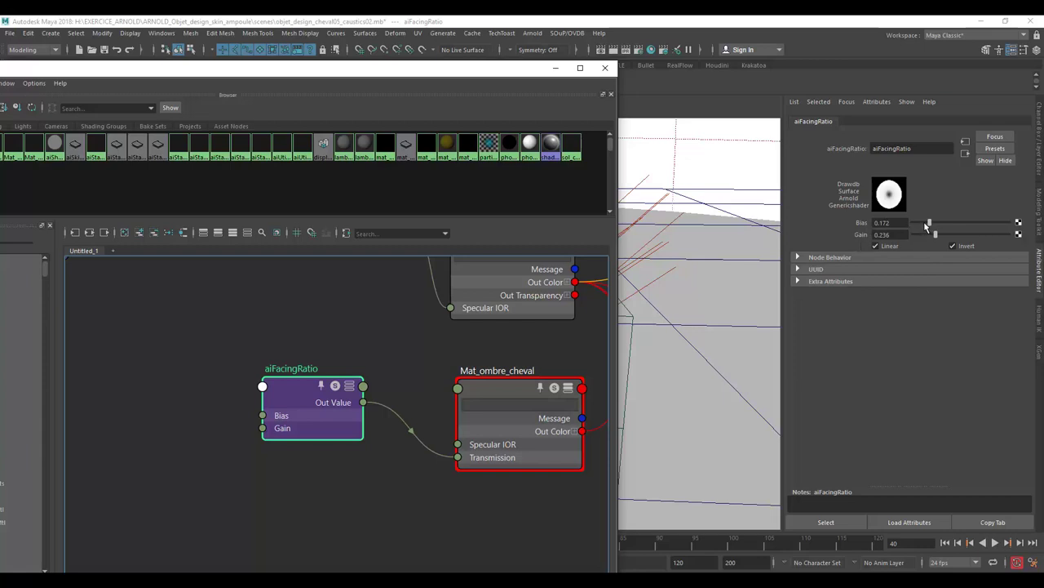
{"action": "left_click_drag", "start_coordinate": [924, 227], "coordinate": [931, 225]}
{"action": "middle_click_drag", "start_coordinate": [355, 336], "coordinate": [503, 460], "text": "alt"}
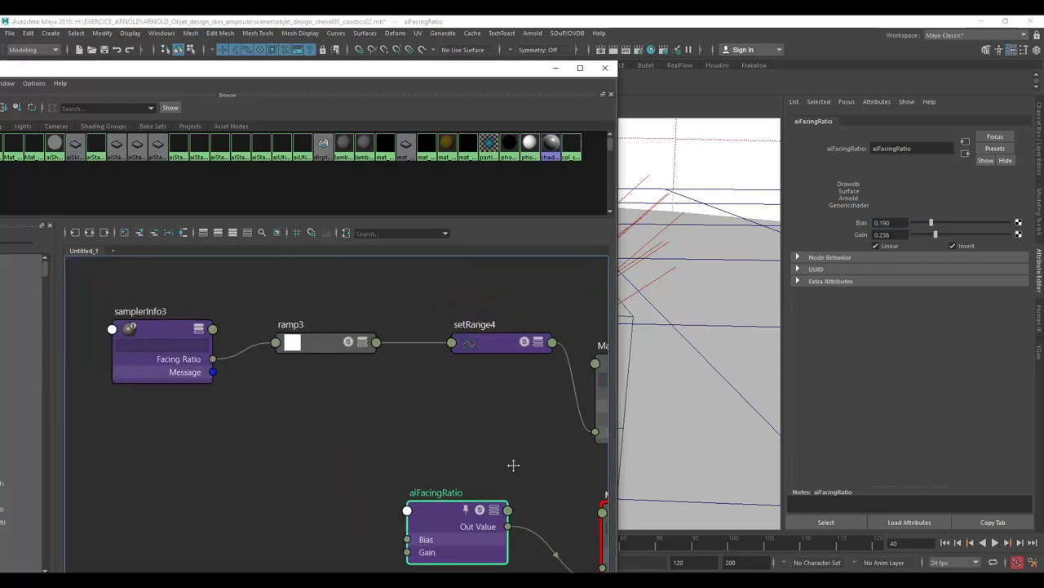
Step: Add a white stop to ramp3's gradient and shift the black stop left, turning its swatch black
{"action": "left_click", "coordinate": [331, 344]}
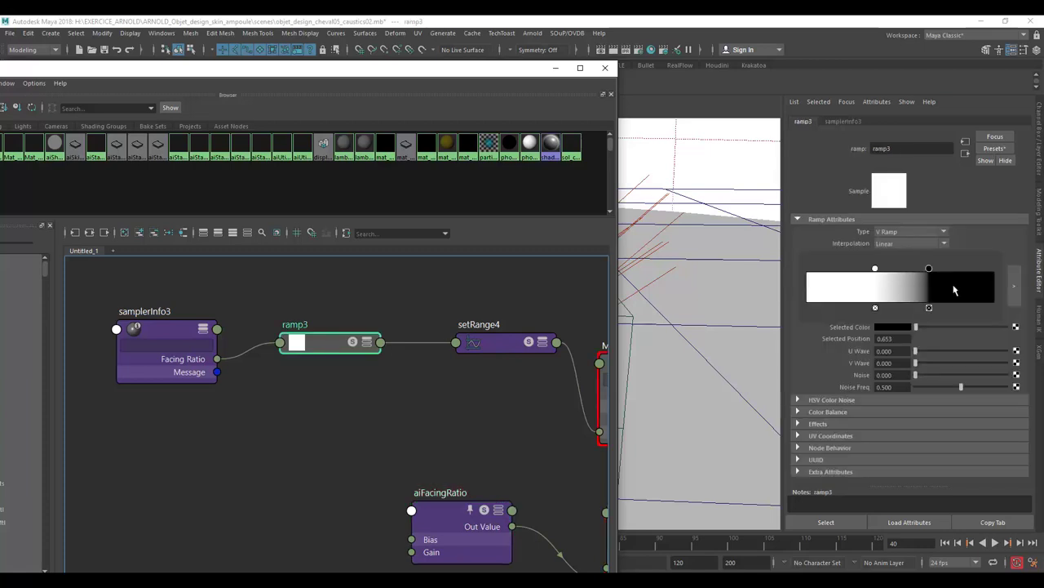
{"action": "left_click", "coordinate": [478, 539]}
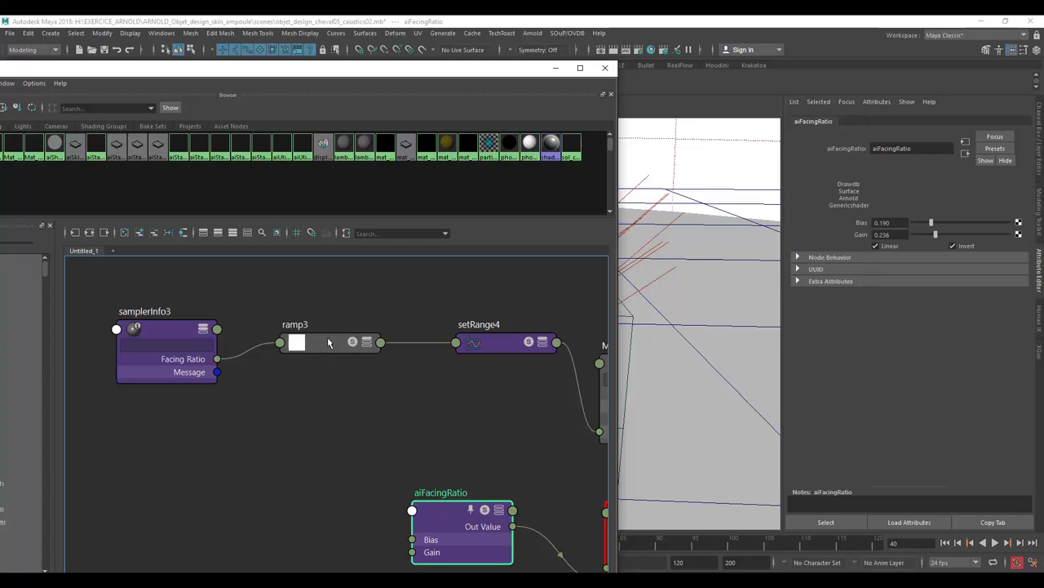
{"action": "key", "text": "ctrl+z"}
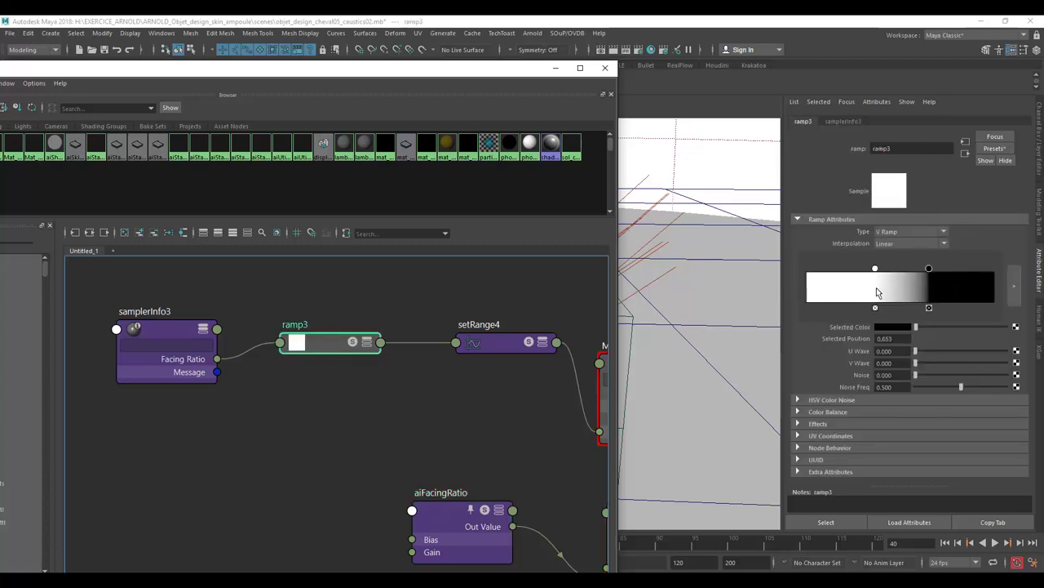
{"action": "left_click", "coordinate": [849, 286]}
{"action": "left_click_drag", "start_coordinate": [848, 269], "coordinate": [955, 268]}
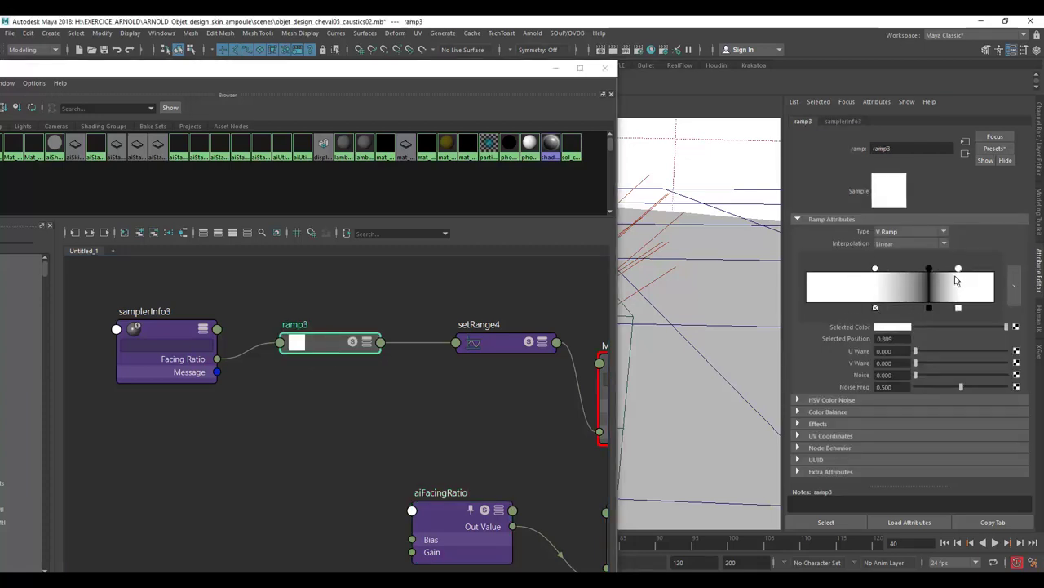
{"action": "left_click", "coordinate": [929, 268]}
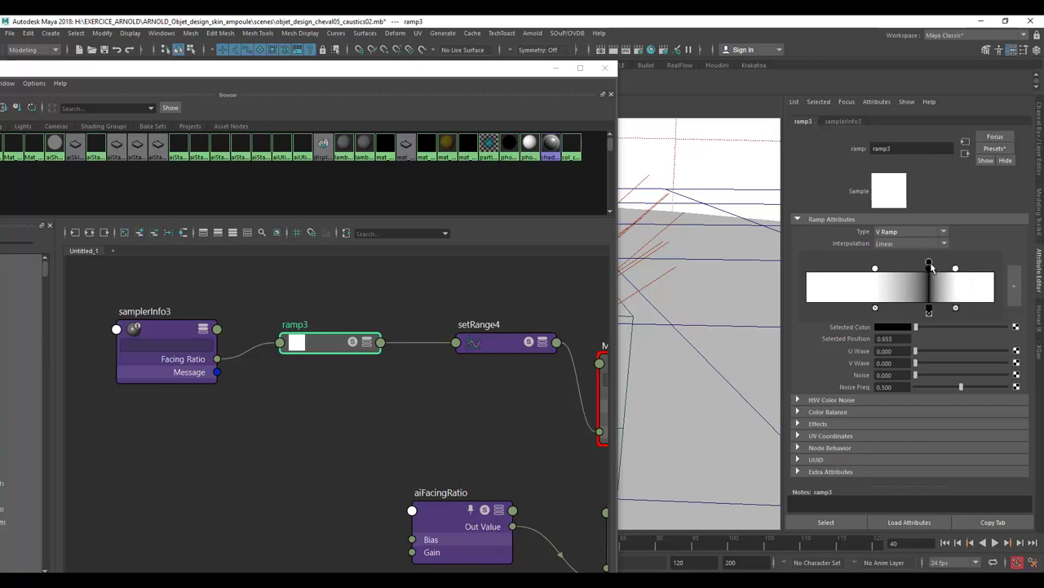
{"action": "mouse_move", "coordinate": [930, 268]}
{"action": "left_mouse_down"}
{"action": "mouse_move", "coordinate": [853, 269]}
{"action": "mouse_move", "coordinate": [887, 268]}
{"action": "left_mouse_up"}
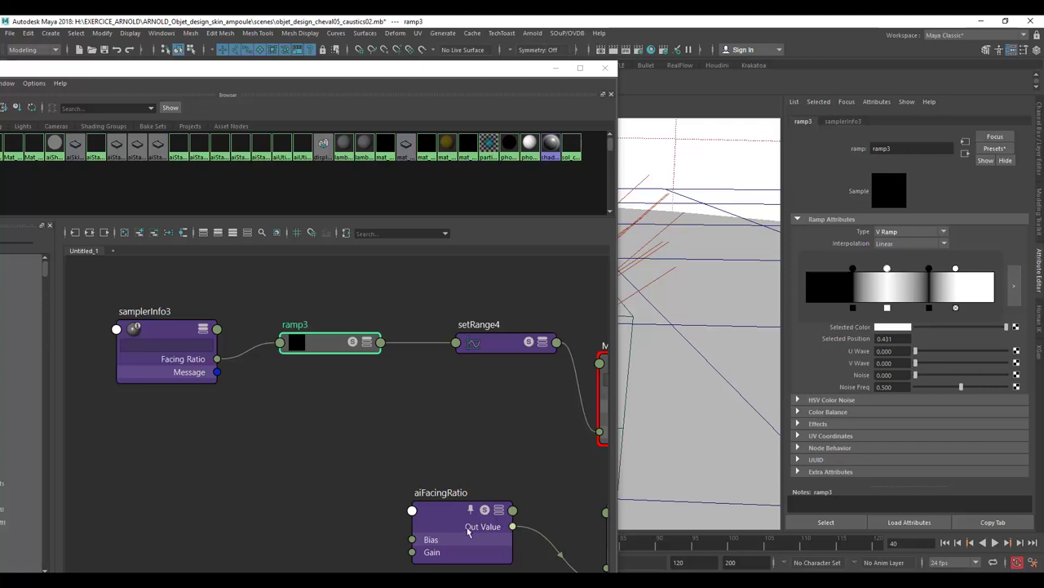
{"action": "left_click_drag", "start_coordinate": [468, 531], "coordinate": [434, 505]}
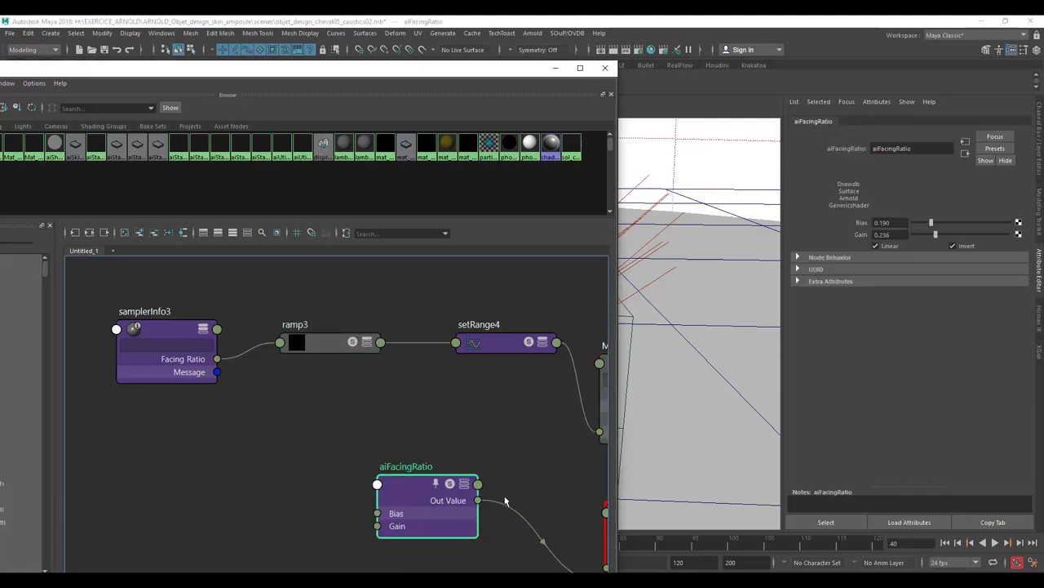
Step: Move Mat_ombre_cheval beside Mat_base_glass and confirm its Transmission weight is 0
{"action": "middle_click_drag", "start_coordinate": [505, 501], "coordinate": [357, 414], "text": "alt"}
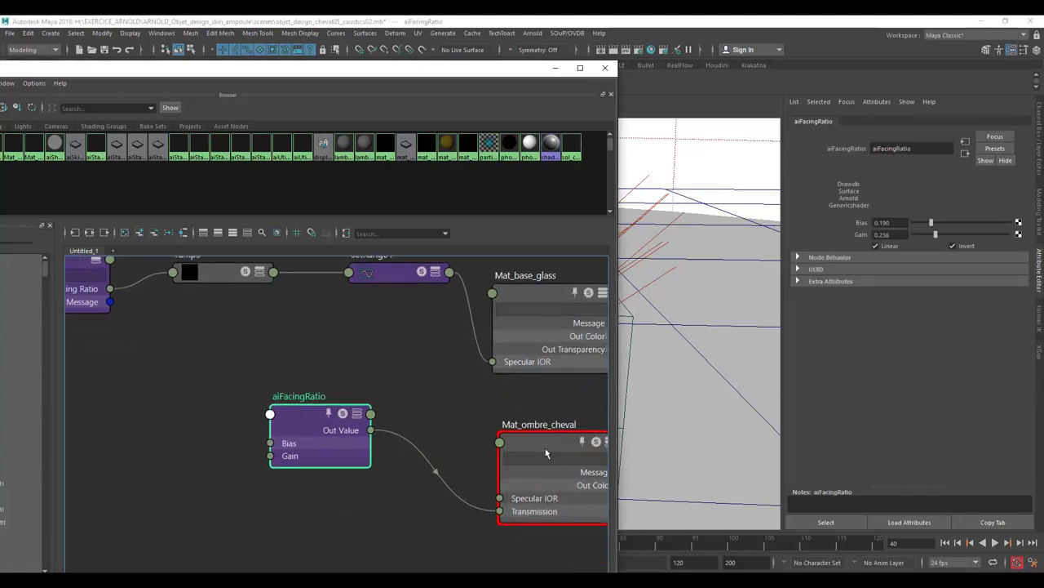
{"action": "left_click_drag", "start_coordinate": [547, 453], "coordinate": [518, 436]}
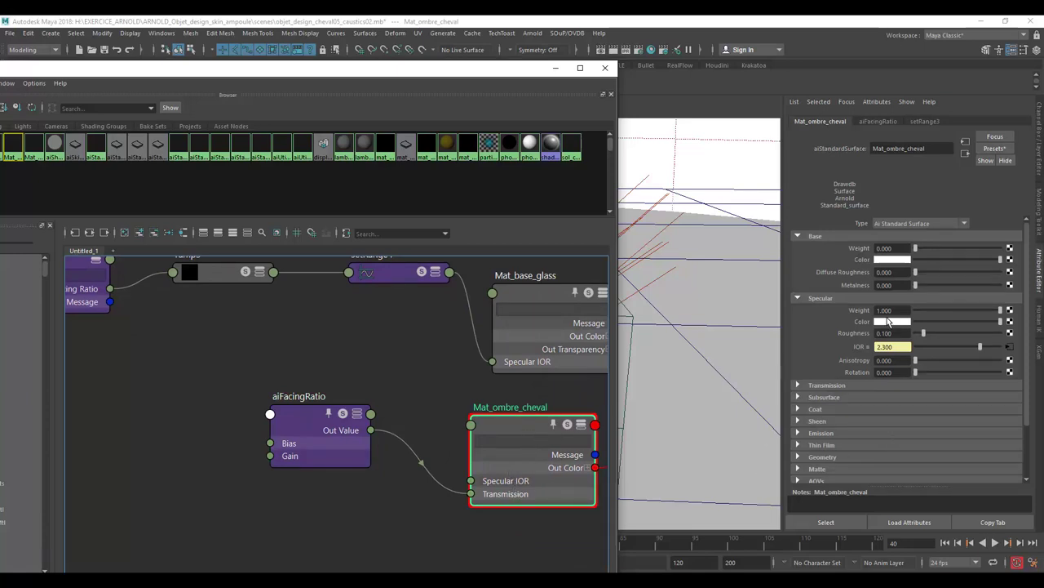
{"action": "left_click", "coordinate": [840, 384]}
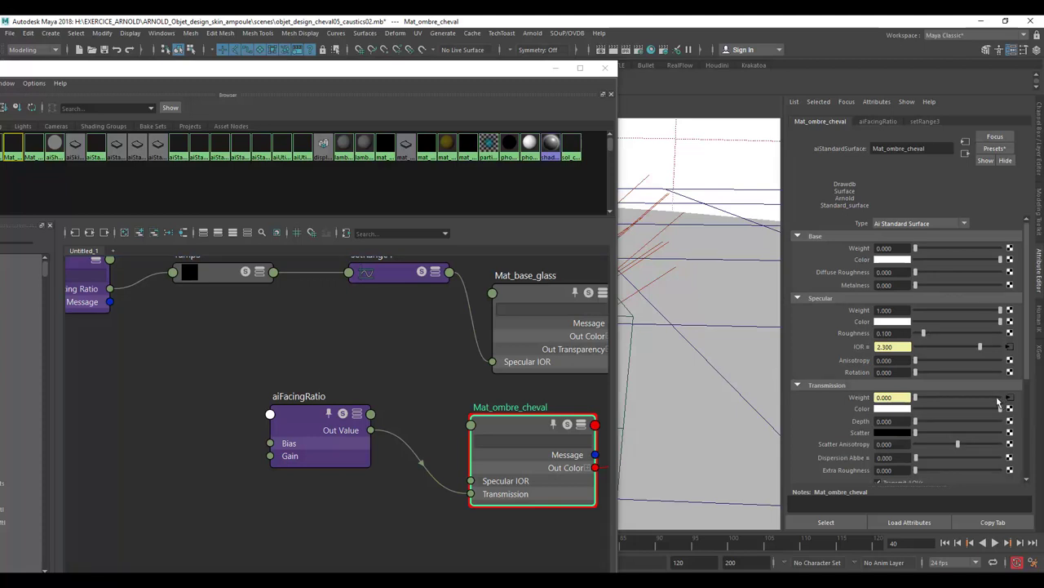
{"action": "scroll", "coordinate": [429, 520], "scroll_direction": "down", "scroll_amount": 5}
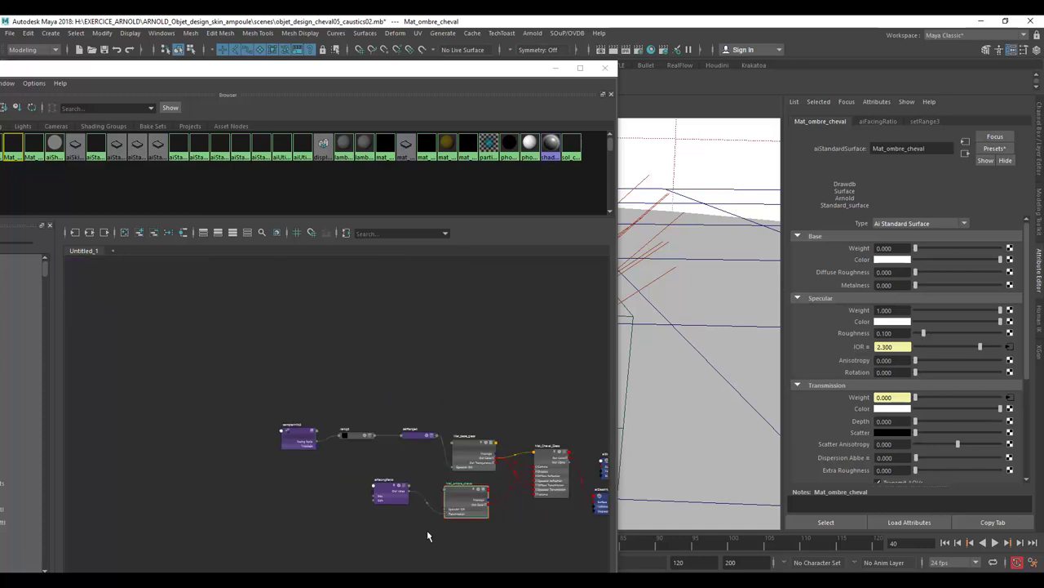
Step: Frame the whole shadow shading network and bring up the Arnold caustic render
{"action": "mouse_move", "coordinate": [437, 401]}
{"action": "middle_mouse_down"}
{"action": "mouse_move", "coordinate": [431, 436]}
{"action": "mouse_move", "coordinate": [214, 345]}
{"action": "mouse_move", "coordinate": [373, 499]}
{"action": "mouse_move", "coordinate": [344, 520]}
{"action": "mouse_move", "coordinate": [471, 556]}
{"action": "middle_mouse_up"}
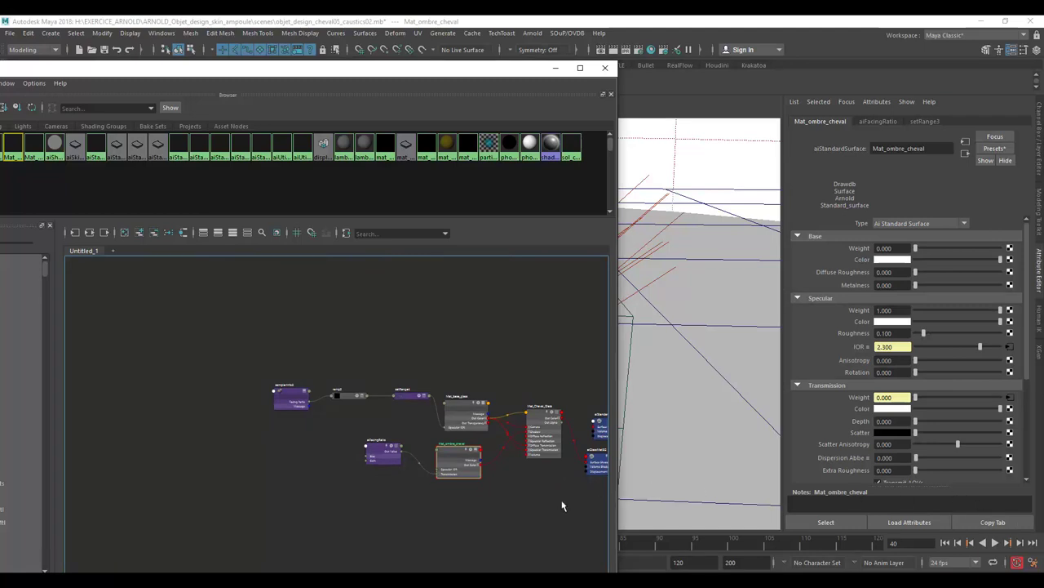
{"action": "middle_click_drag", "start_coordinate": [561, 501], "coordinate": [517, 489]}
{"action": "scroll", "coordinate": [497, 477], "scroll_direction": "up", "scroll_amount": 2}
{"action": "scroll", "coordinate": [496, 473], "scroll_direction": "up", "scroll_amount": 2}
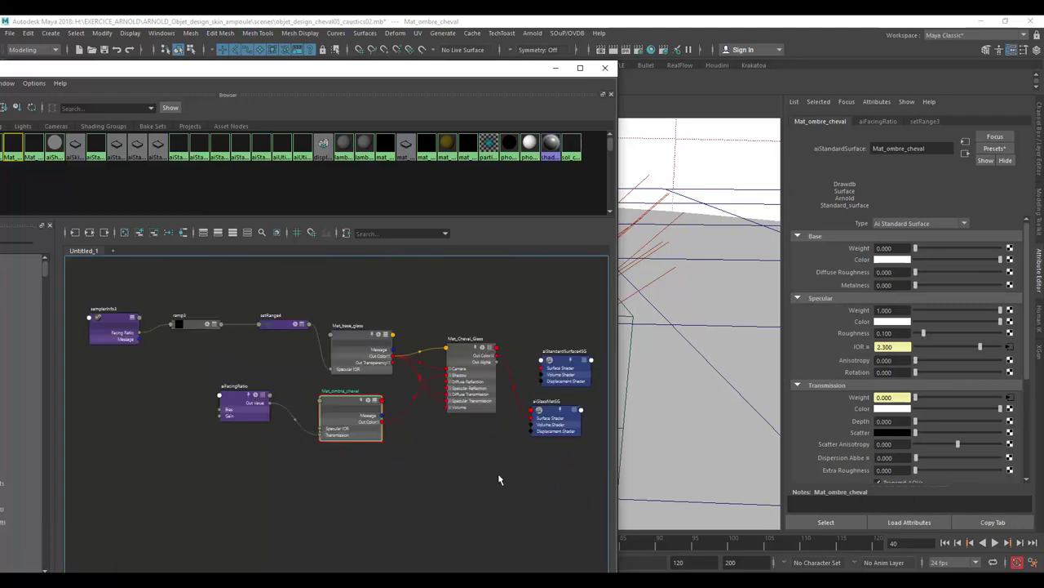
{"action": "scroll", "coordinate": [449, 485], "scroll_direction": "up", "scroll_amount": 1}
{"action": "scroll", "coordinate": [449, 485], "scroll_direction": "up", "scroll_amount": 2}
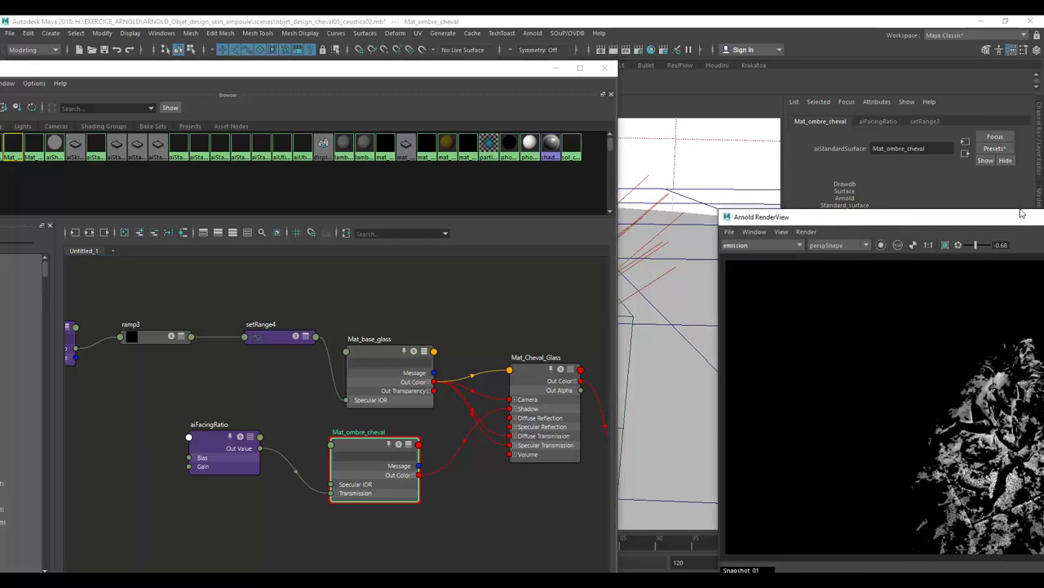
Step: Restart the caustic render and try aiFacingRatio Gain values around 0.506 and 0.006
{"action": "left_click", "coordinate": [917, 158]}
{"action": "left_click", "coordinate": [918, 159]}
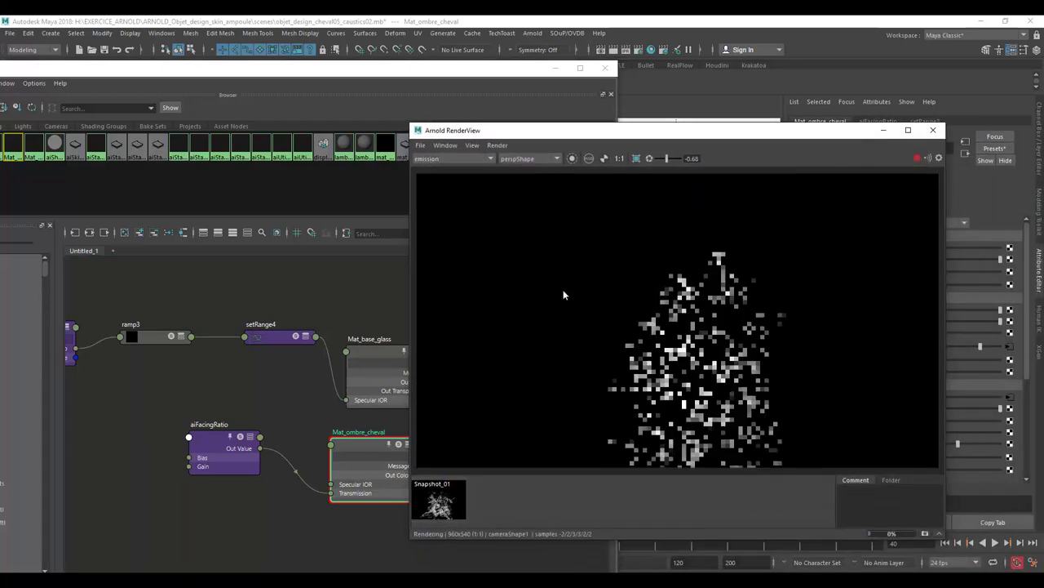
{"action": "left_click", "coordinate": [313, 74]}
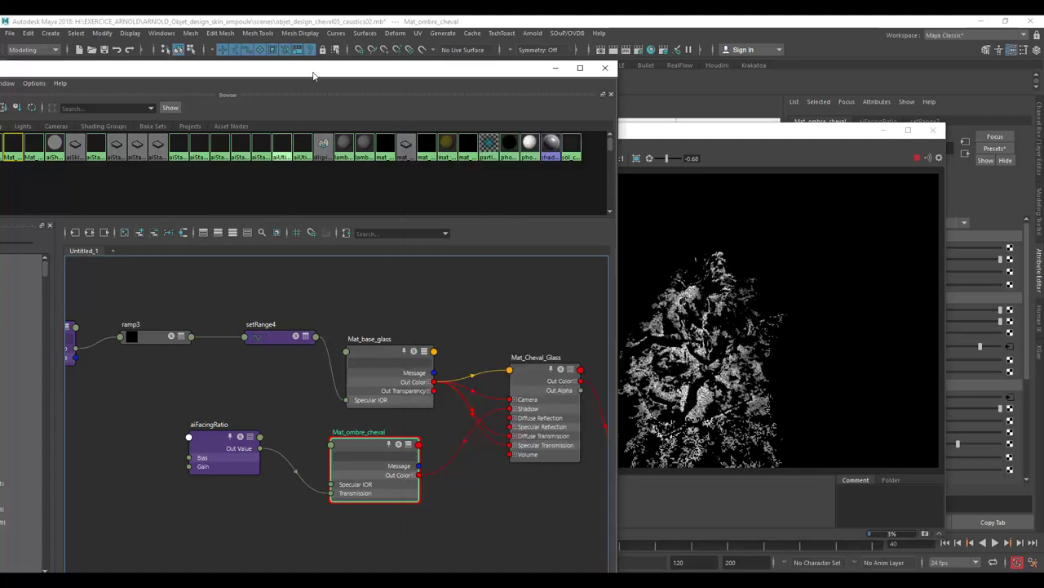
{"action": "left_click", "coordinate": [234, 441]}
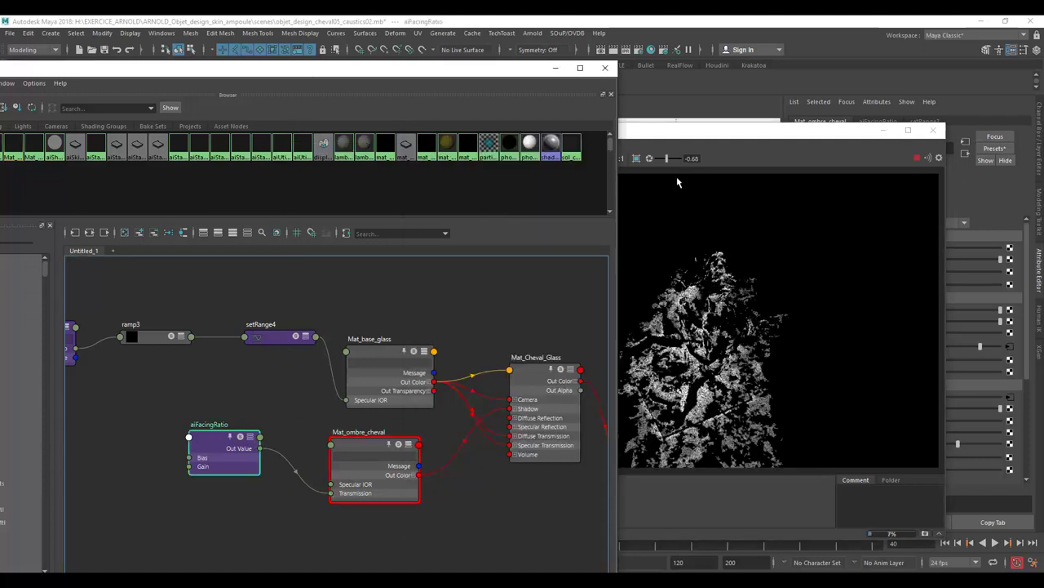
{"action": "left_click_drag", "start_coordinate": [678, 131], "coordinate": [293, 127]}
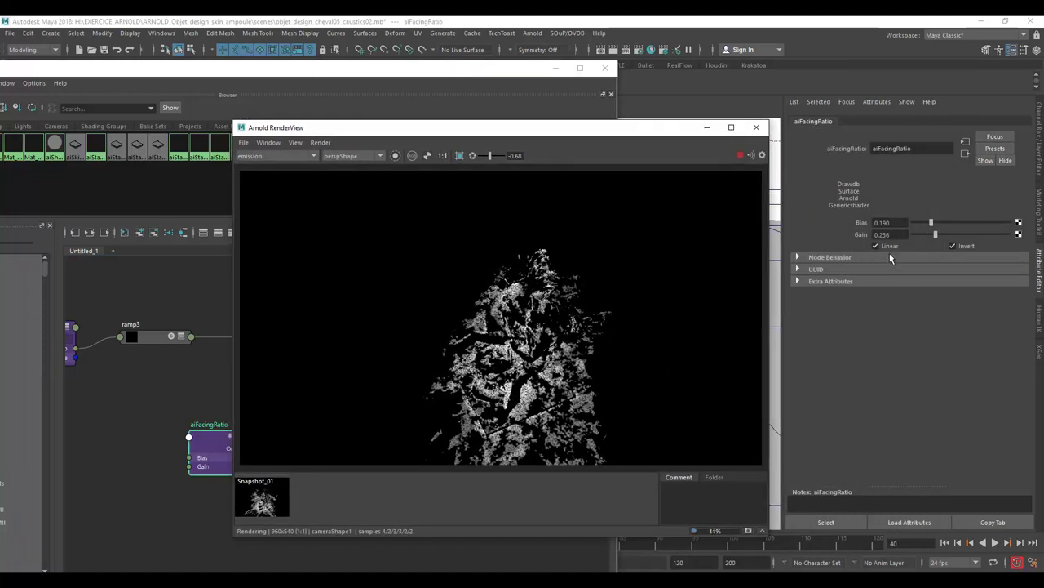
{"action": "left_click_drag", "start_coordinate": [954, 235], "coordinate": [962, 235]}
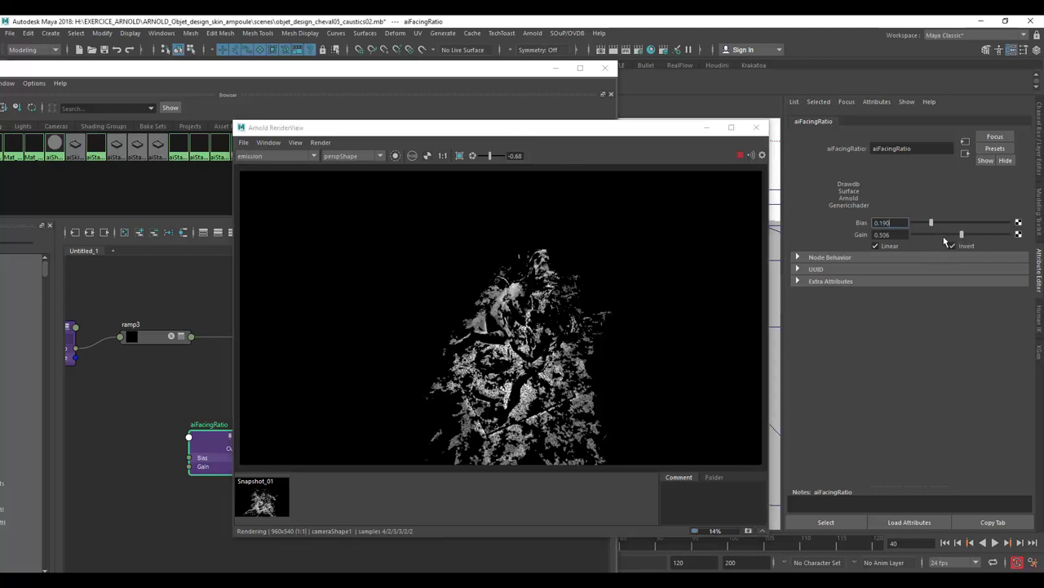
{"action": "left_click_drag", "start_coordinate": [947, 236], "coordinate": [916, 237]}
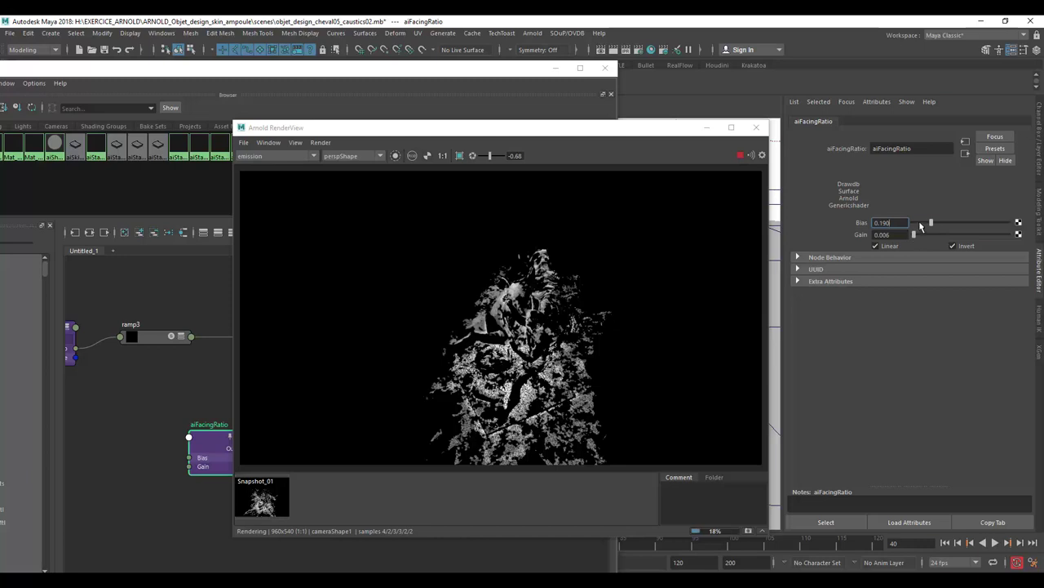
Step: Re-render with aiFacingRatio Gain at about 0.276, then stop the refining render
{"action": "left_click", "coordinate": [740, 156]}
{"action": "left_click", "coordinate": [751, 155]}
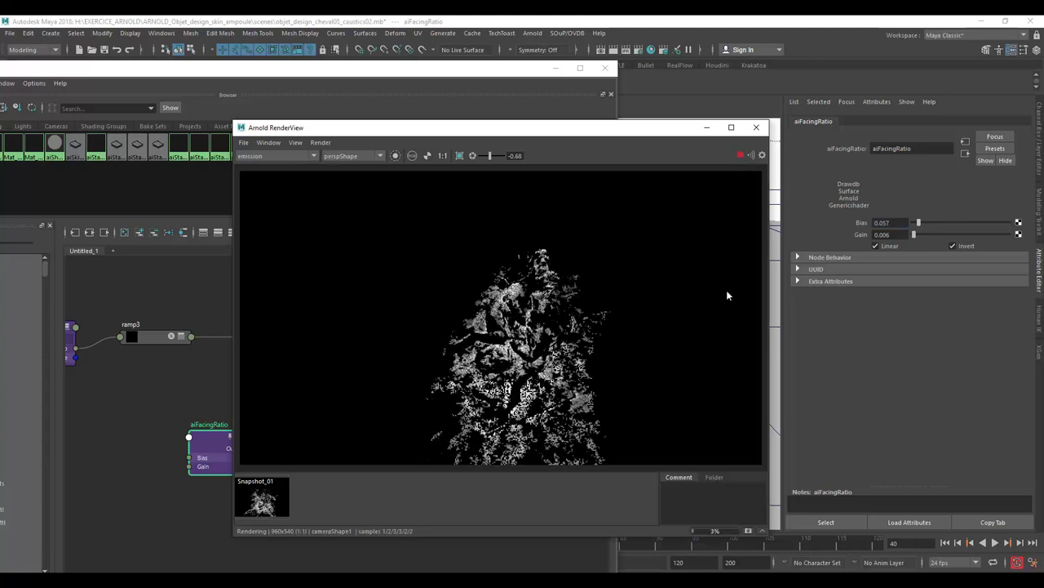
{"action": "left_click_drag", "start_coordinate": [913, 234], "coordinate": [940, 236]}
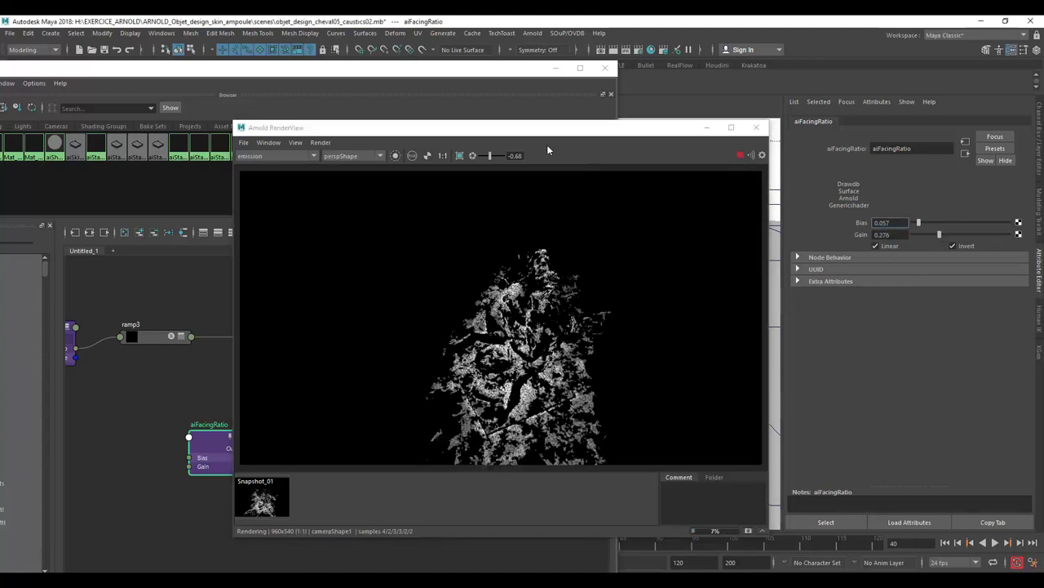
{"action": "left_click_drag", "start_coordinate": [541, 128], "coordinate": [855, 134]}
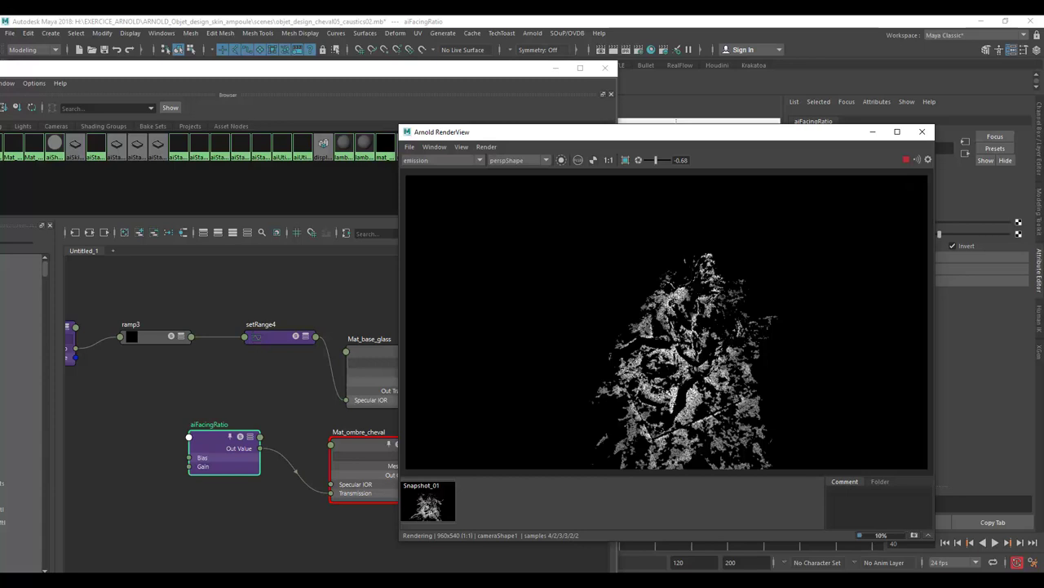
{"action": "left_click_drag", "start_coordinate": [621, 132], "coordinate": [454, 127]}
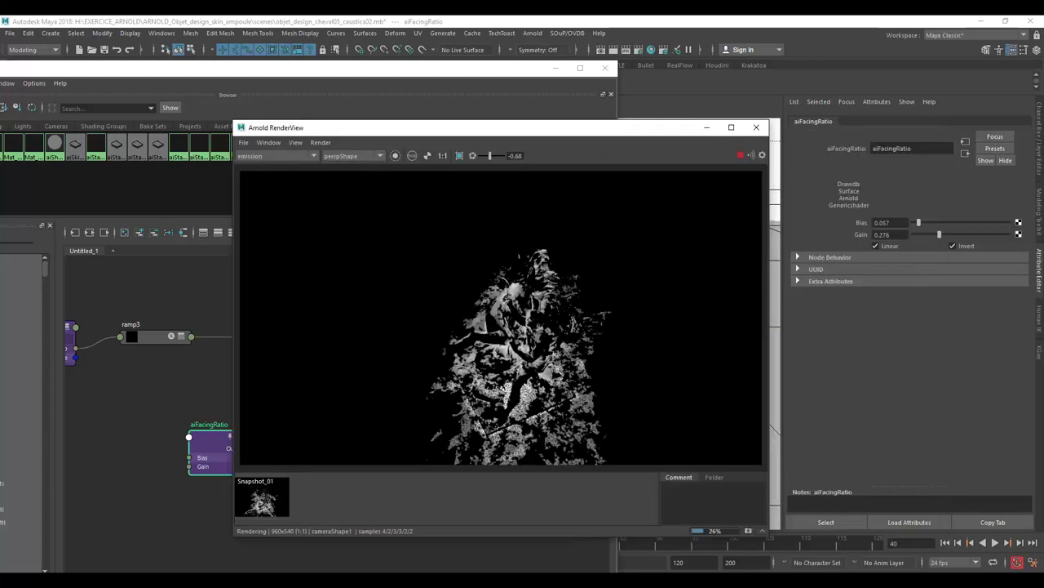
{"action": "left_click", "coordinate": [740, 156]}
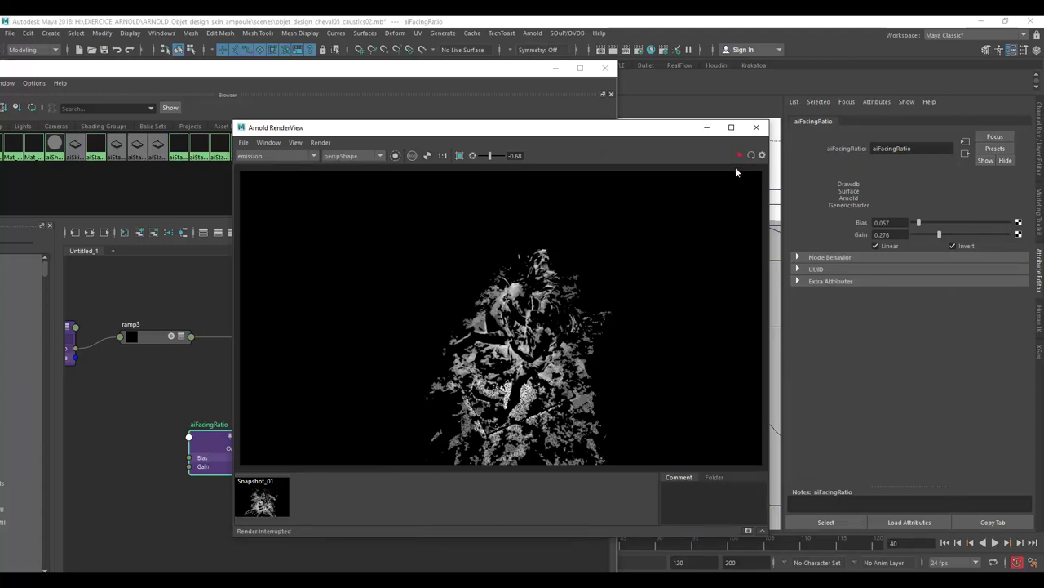
{"action": "left_click_drag", "start_coordinate": [588, 134], "coordinate": [820, 130]}
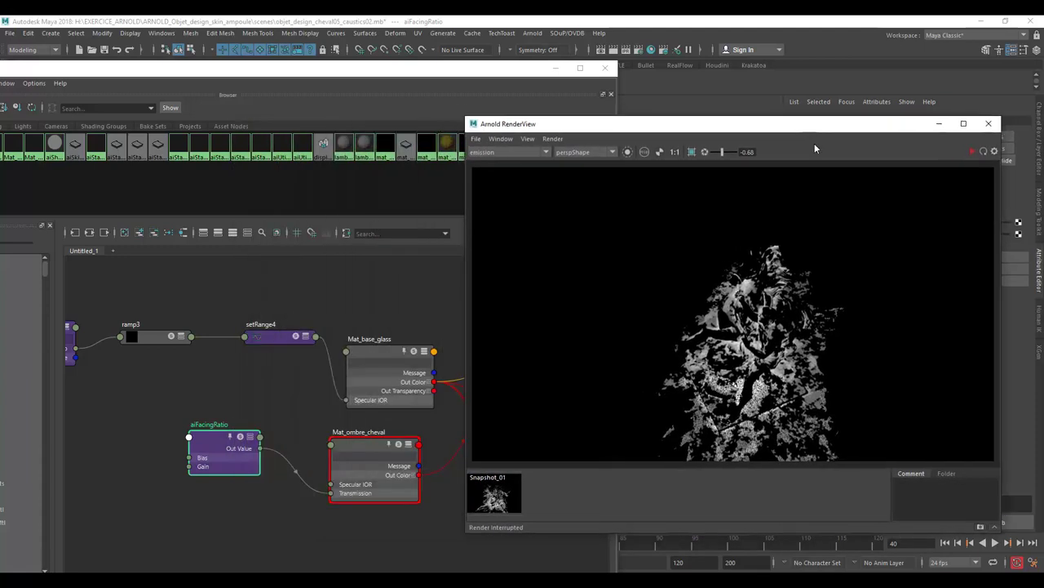
Step: Tidy the setRange4, ramp3 and Mat_base_glass node positions and select ramp3
{"action": "left_click", "coordinate": [394, 356]}
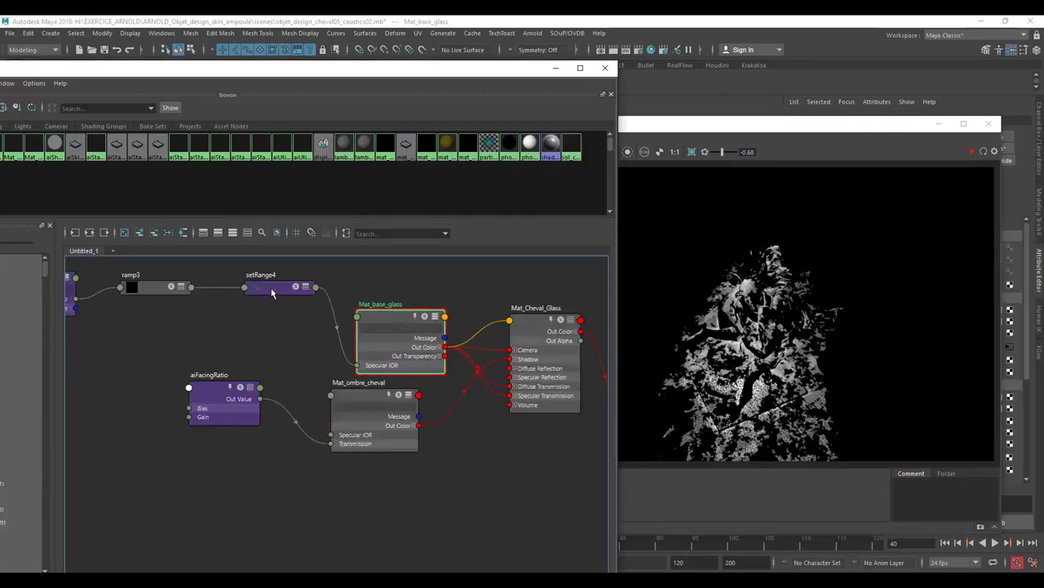
{"action": "left_click_drag", "start_coordinate": [273, 292], "coordinate": [260, 314]}
{"action": "left_click_drag", "start_coordinate": [143, 288], "coordinate": [138, 307]}
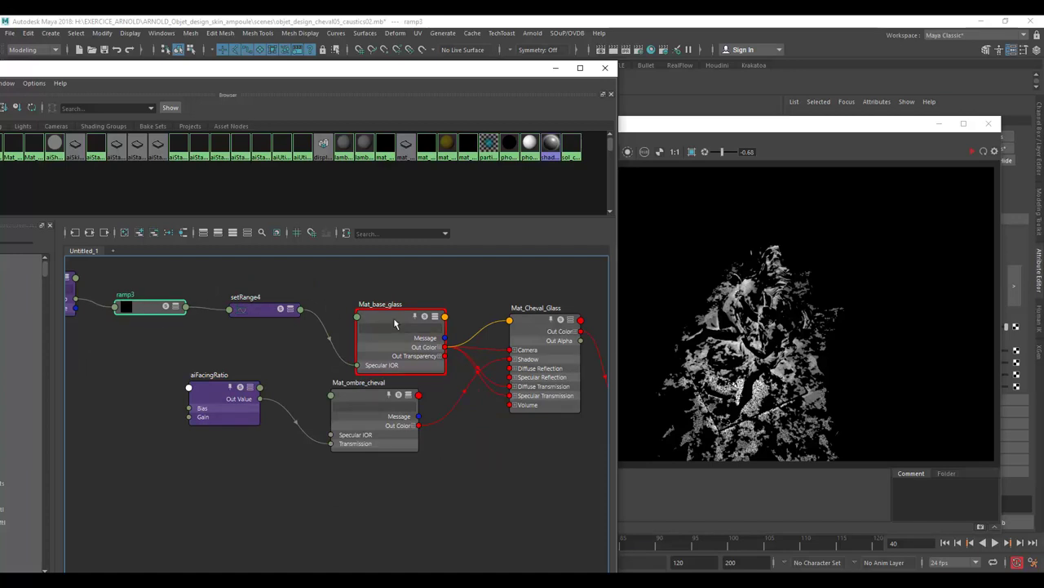
{"action": "left_click_drag", "start_coordinate": [396, 322], "coordinate": [395, 302]}
{"action": "left_click", "coordinate": [148, 308]}
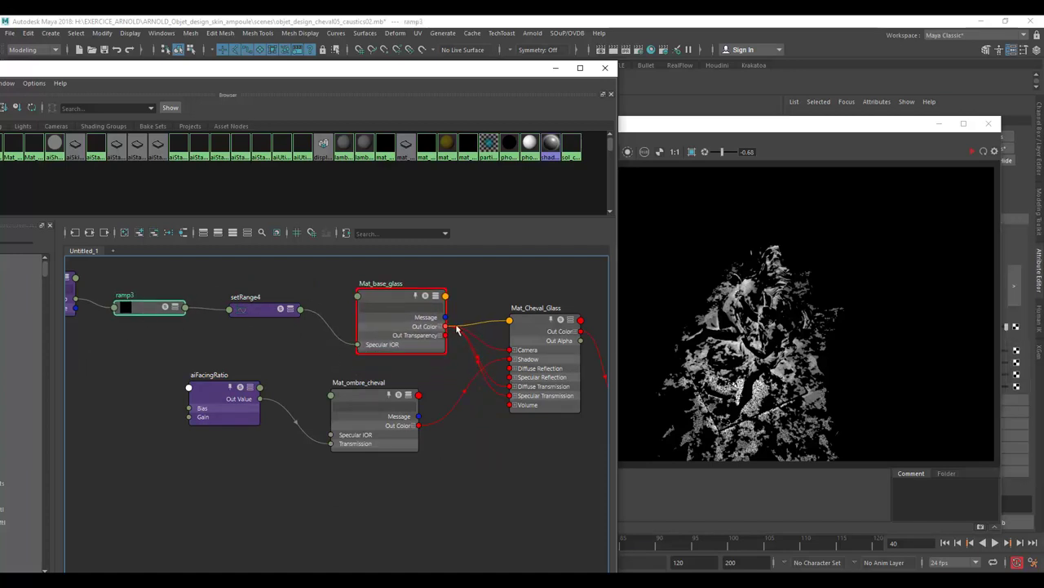
{"action": "left_click_drag", "start_coordinate": [769, 128], "coordinate": [383, 139]}
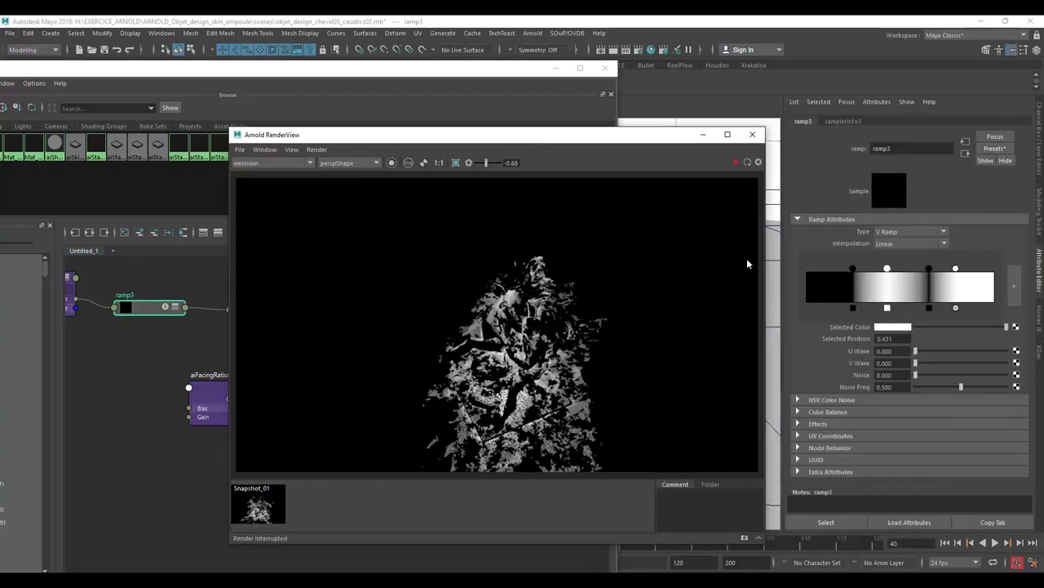
Step: Reduce ramp3 to white at the left and black at 0.705, and re-render the caustic shadow
{"action": "left_click", "coordinate": [852, 308]}
{"action": "left_click", "coordinate": [736, 161]}
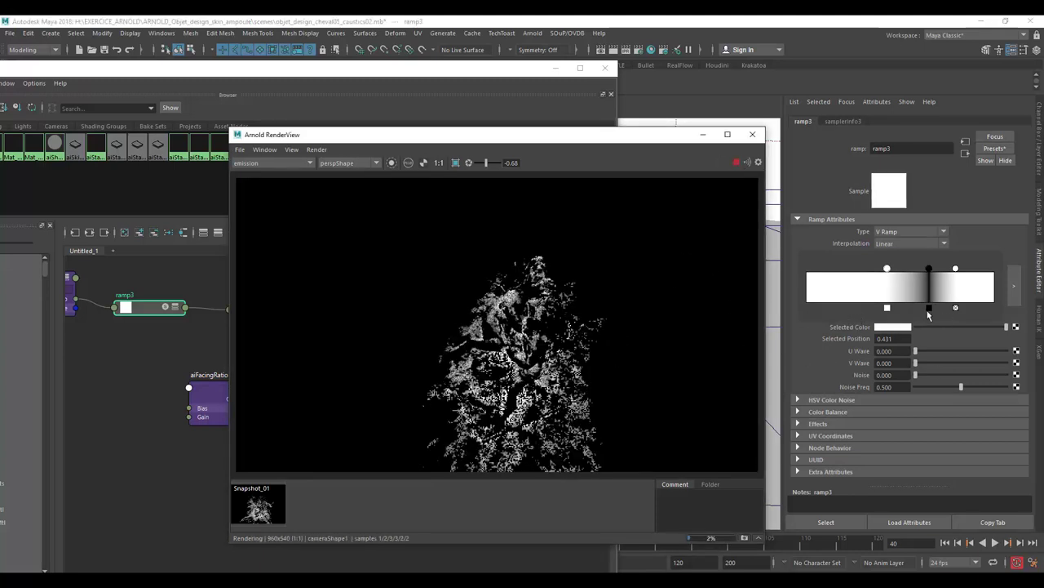
{"action": "left_click", "coordinate": [956, 309]}
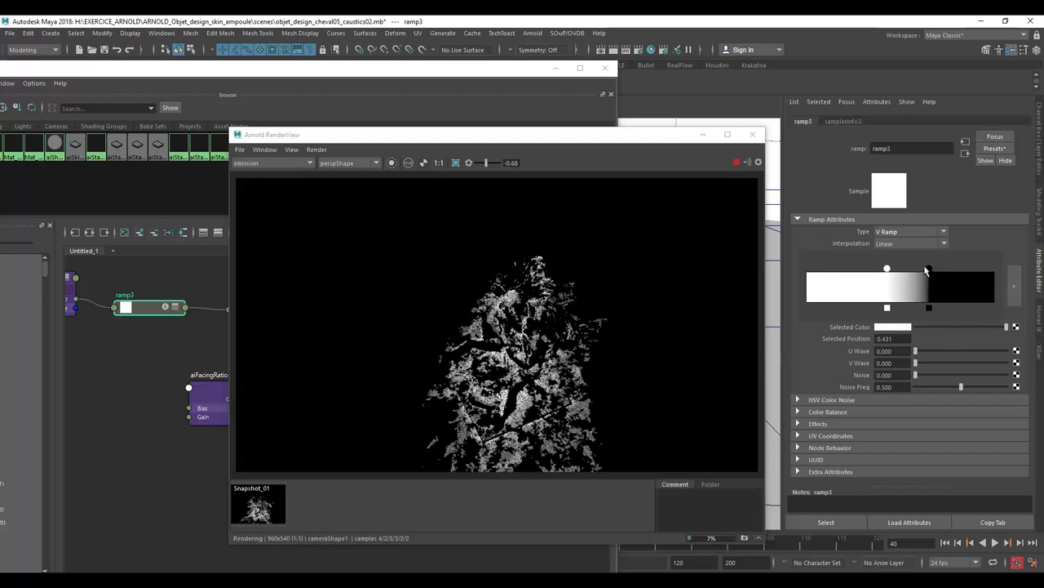
{"action": "mouse_move", "coordinate": [929, 269]}
{"action": "left_mouse_down"}
{"action": "mouse_move", "coordinate": [966, 269]}
{"action": "mouse_move", "coordinate": [952, 274]}
{"action": "left_mouse_up"}
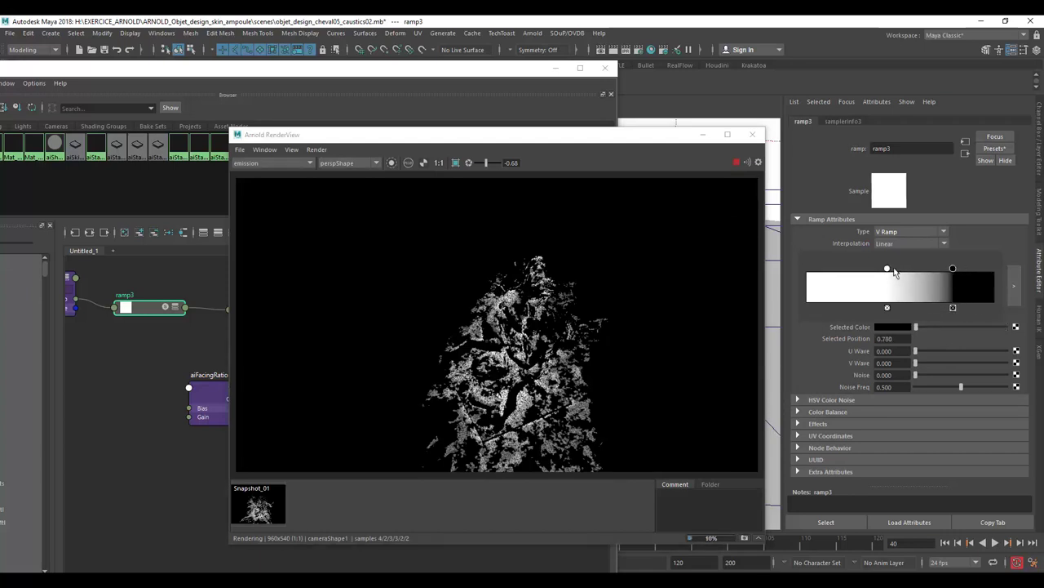
{"action": "left_click_drag", "start_coordinate": [888, 275], "coordinate": [843, 278]}
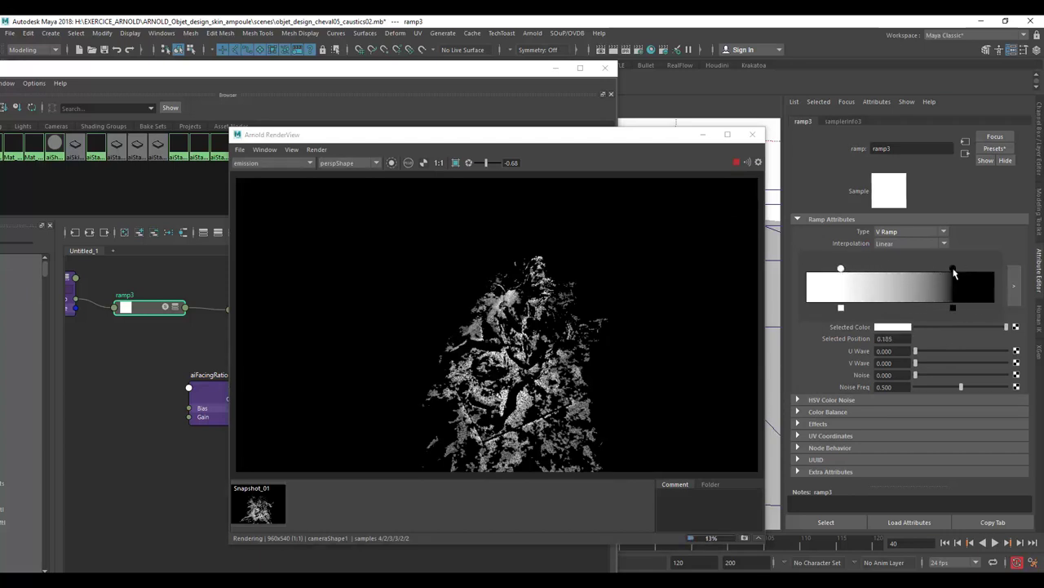
{"action": "left_click_drag", "start_coordinate": [953, 272], "coordinate": [939, 272]}
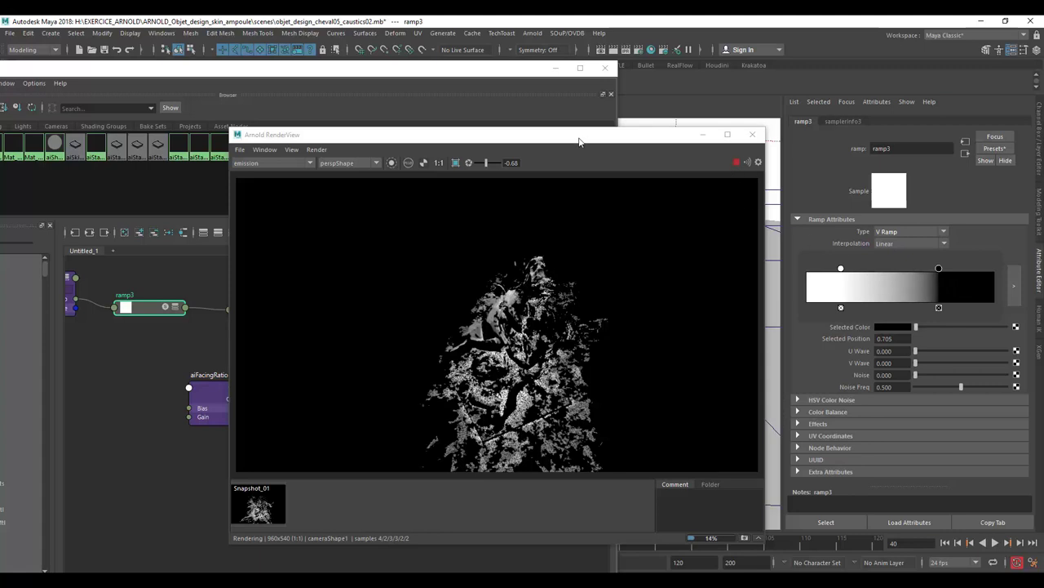
{"action": "left_click_drag", "start_coordinate": [625, 136], "coordinate": [702, 143]}
{"action": "left_click", "coordinate": [812, 170]}
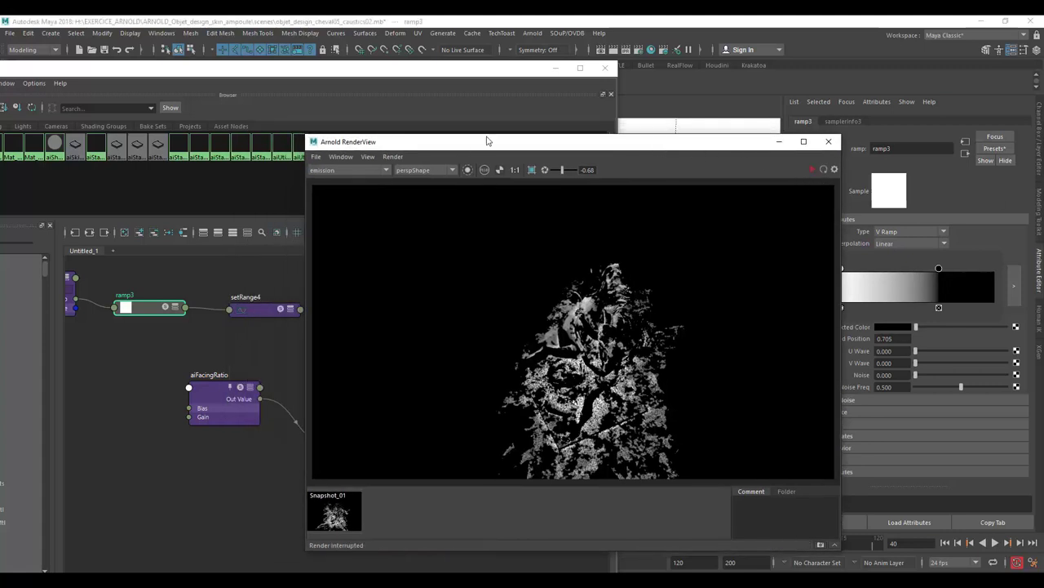
{"action": "left_click_drag", "start_coordinate": [539, 141], "coordinate": [570, 94]}
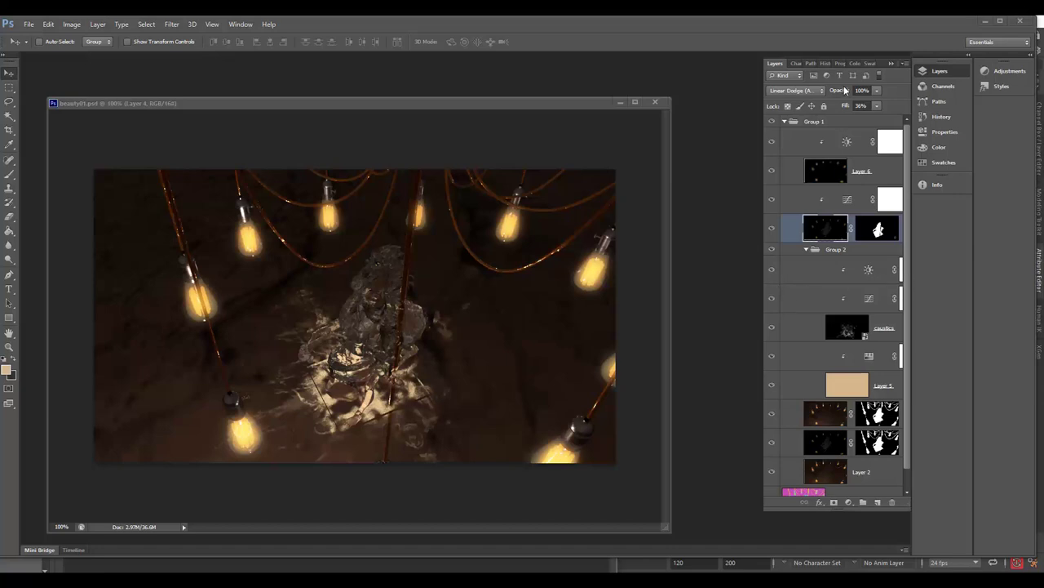
Step: Widen the Layers panel so beauty01.psd layer names read fully, and collapse Group 1
{"action": "left_click_drag", "start_coordinate": [761, 196], "coordinate": [693, 199]}
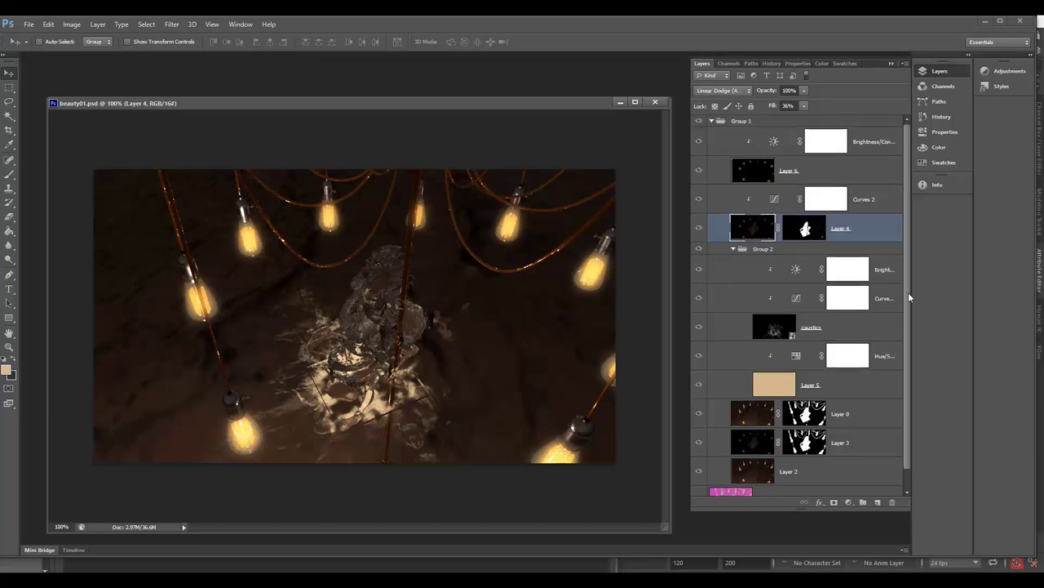
{"action": "scroll", "coordinate": [909, 298], "scroll_direction": "down", "scroll_amount": 1}
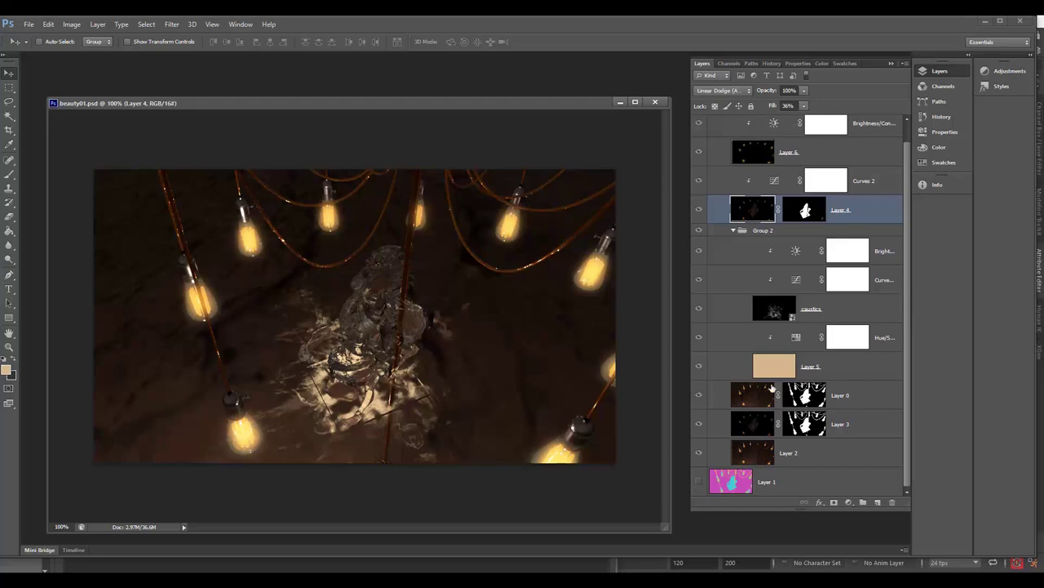
{"action": "scroll", "coordinate": [726, 197], "scroll_direction": "up", "scroll_amount": 1}
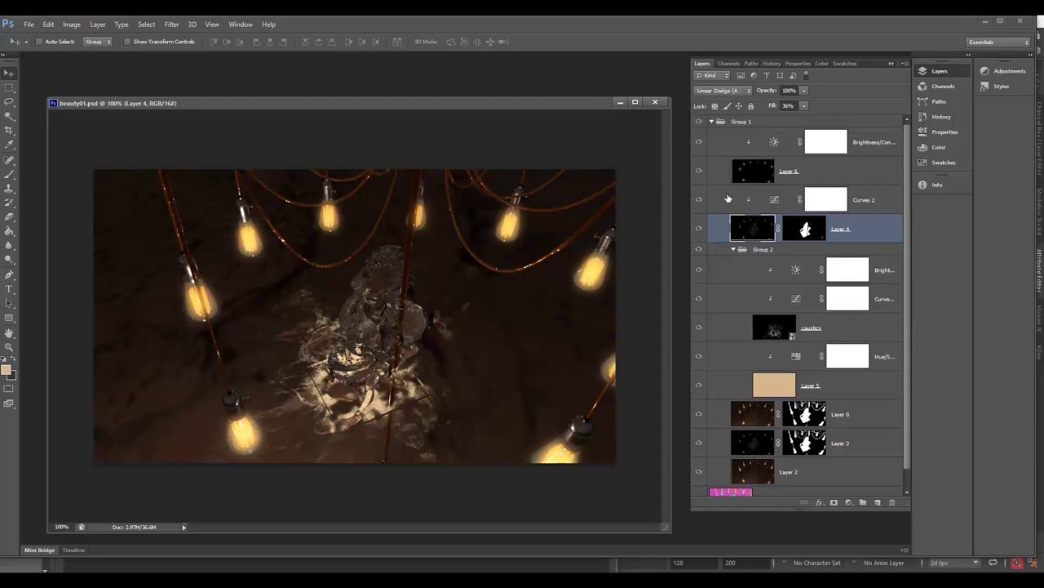
{"action": "left_click", "coordinate": [712, 122]}
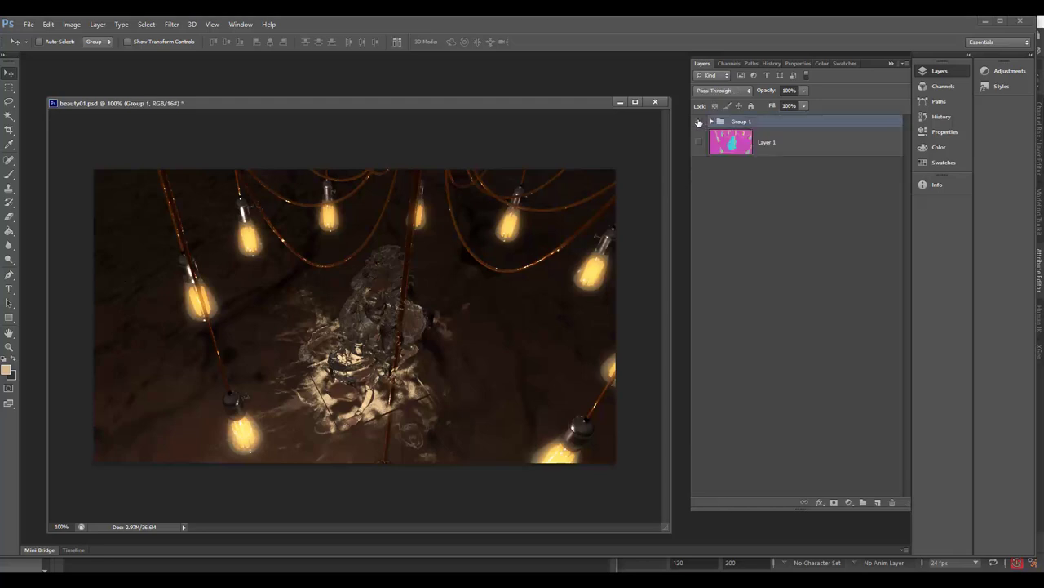
Step: Preview the Layer 1 matte, then hide Layers 3–6 and the adjustments inside Group 1
{"action": "left_click", "coordinate": [699, 121]}
{"action": "left_click", "coordinate": [699, 142]}
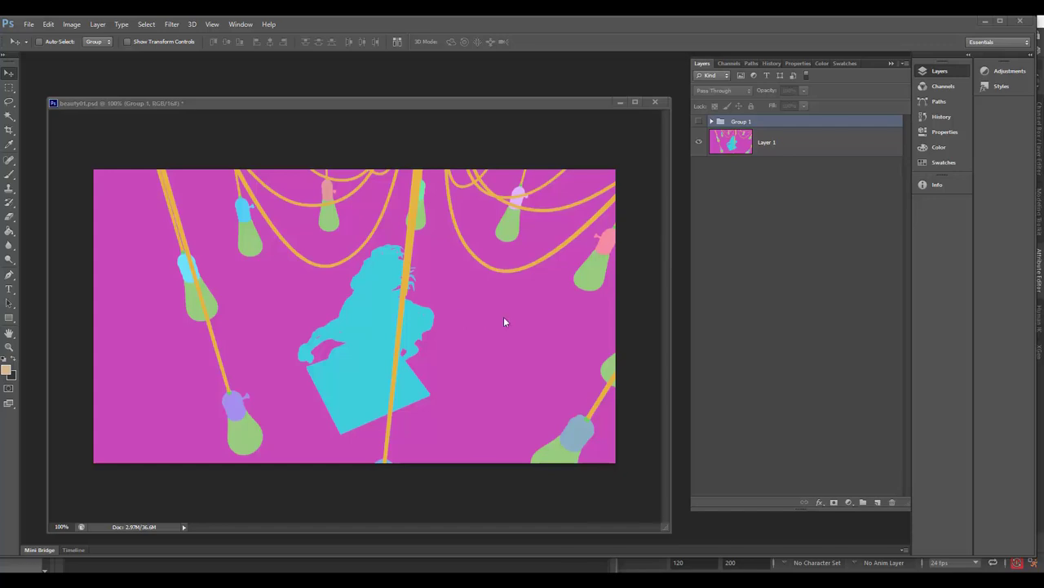
{"action": "left_click", "coordinate": [699, 121]}
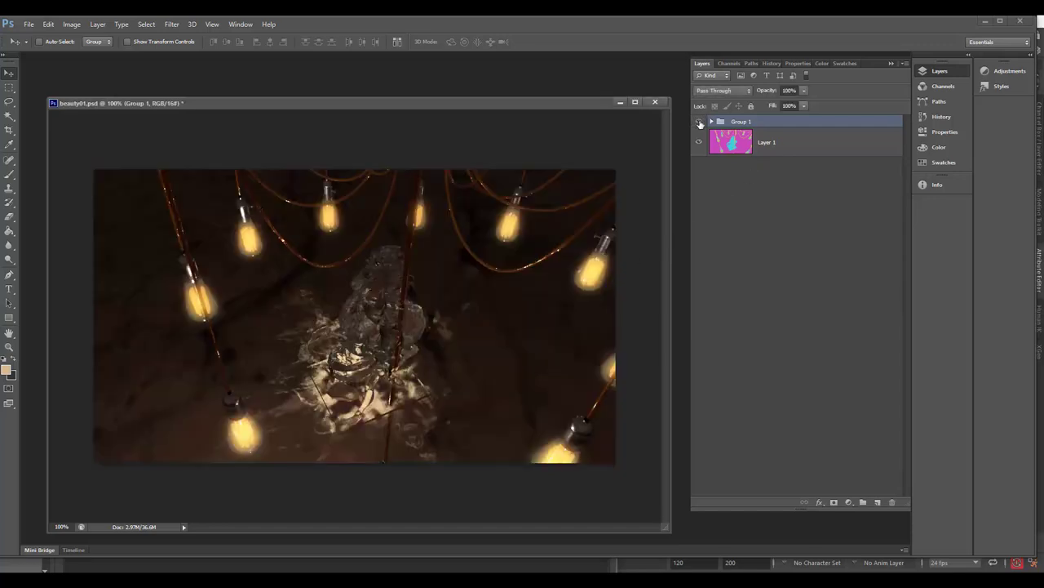
{"action": "left_click", "coordinate": [711, 120]}
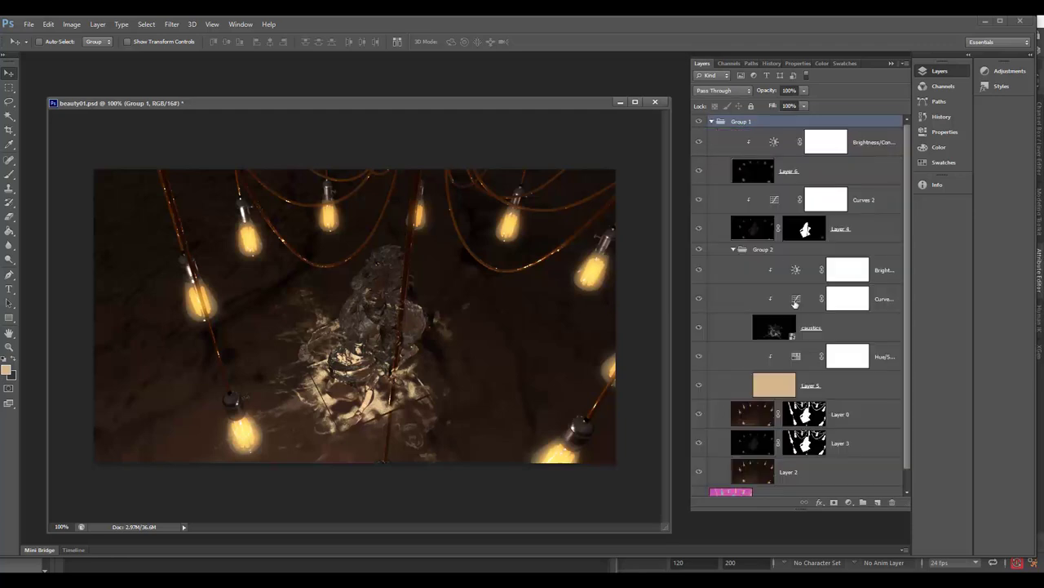
{"action": "scroll", "coordinate": [726, 441], "scroll_direction": "down", "scroll_amount": 2}
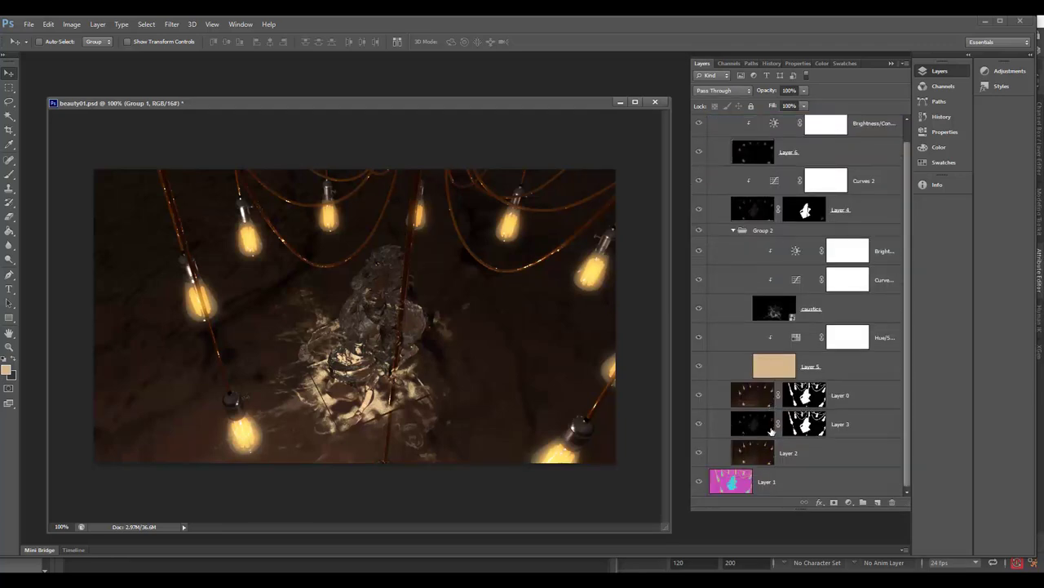
{"action": "left_click_drag", "start_coordinate": [700, 431], "coordinate": [698, 148]}
Step: Hide Brightness/Contrast and toggle Layers 3, 2 and 0 to compare the bulb renders
{"action": "left_click", "coordinate": [699, 124]}
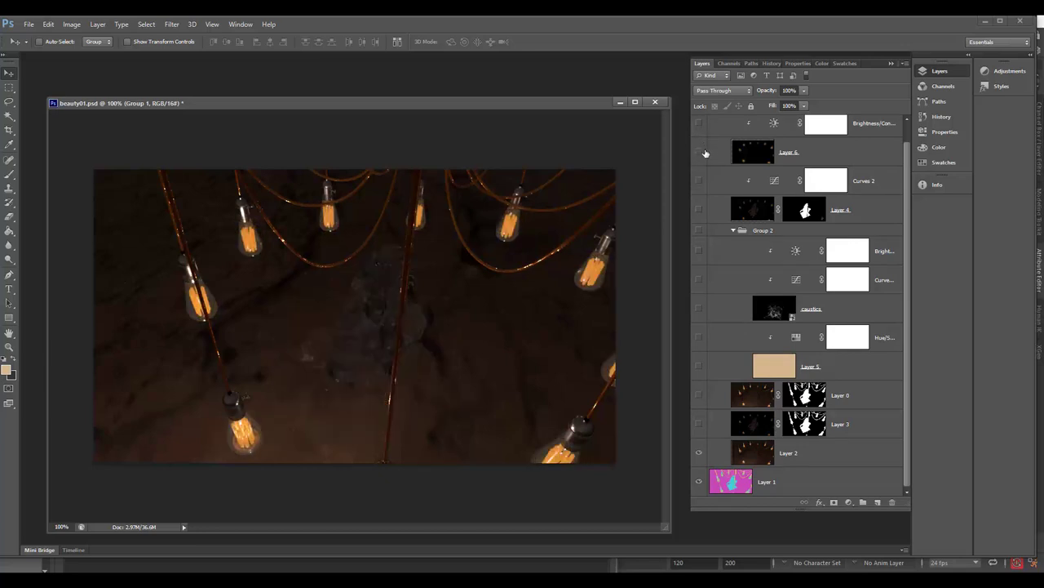
{"action": "scroll", "coordinate": [741, 416], "scroll_direction": "up", "scroll_amount": 2}
{"action": "scroll", "coordinate": [740, 416], "scroll_direction": "down", "scroll_amount": 2}
{"action": "left_click", "coordinate": [700, 425]}
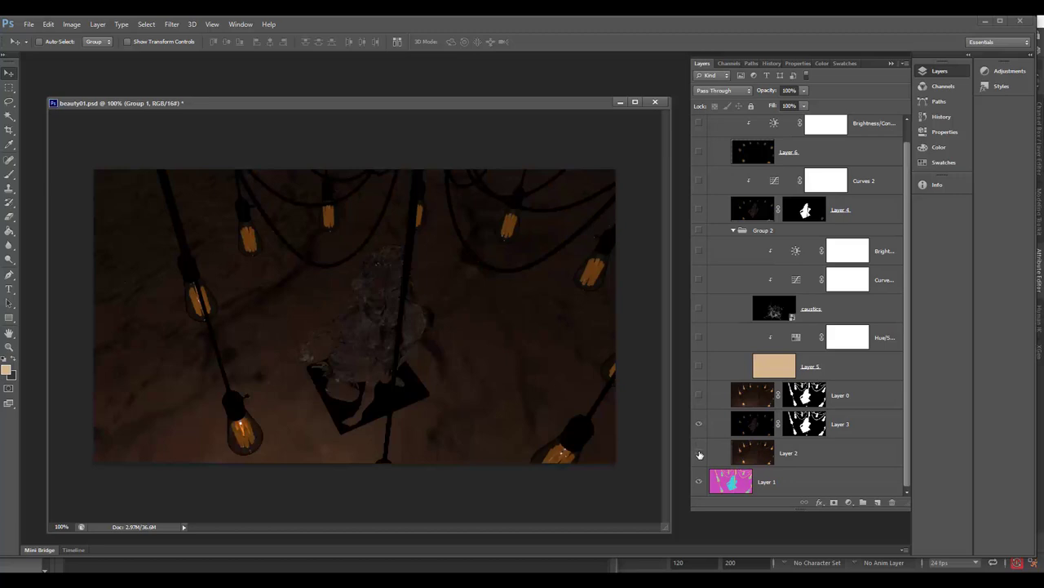
{"action": "left_click", "coordinate": [699, 452]}
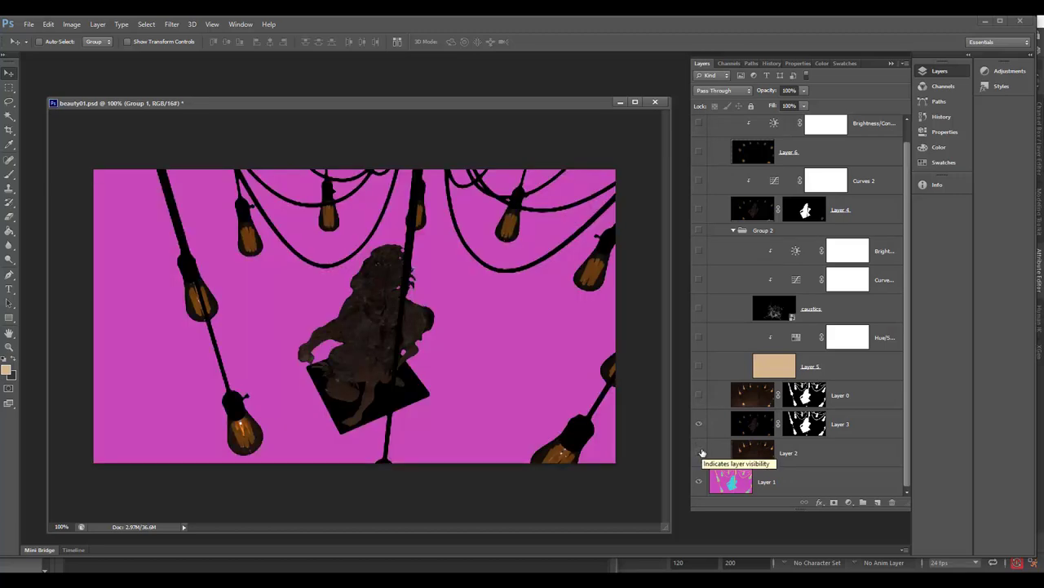
{"action": "left_click", "coordinate": [749, 428]}
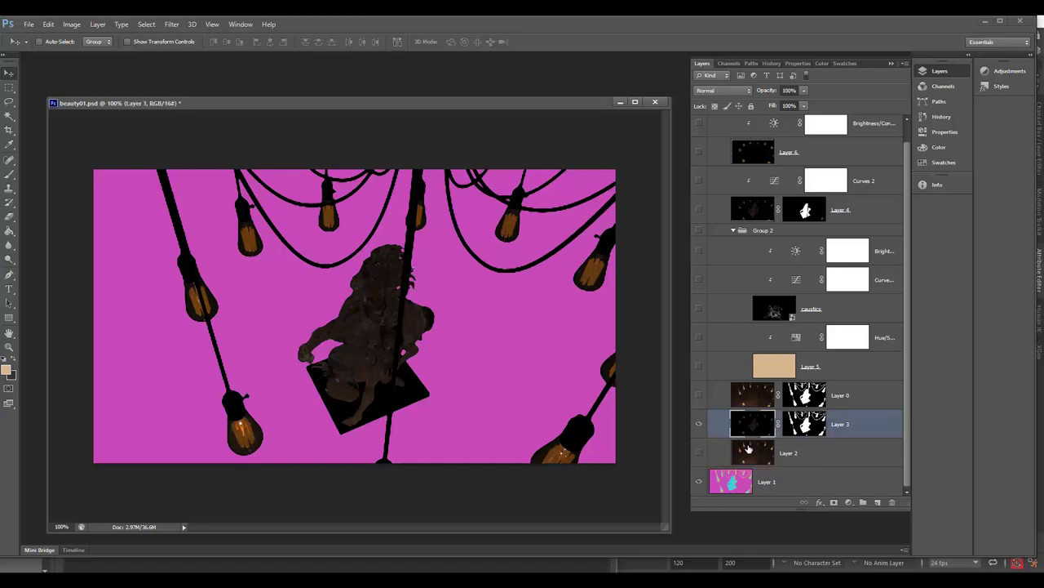
{"action": "left_click", "coordinate": [698, 454]}
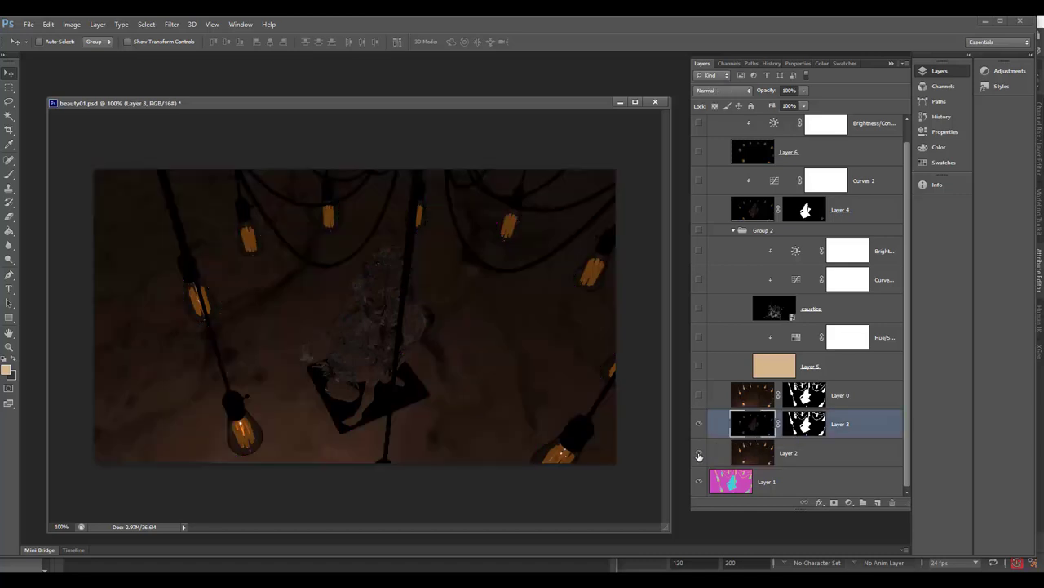
{"action": "left_click", "coordinate": [698, 397]}
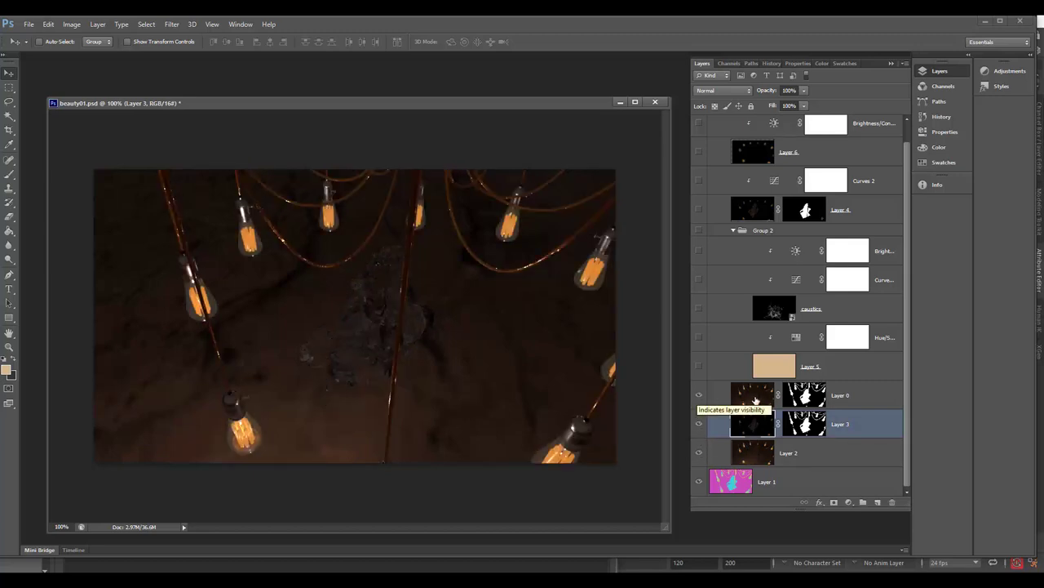
{"action": "left_click", "coordinate": [757, 400]}
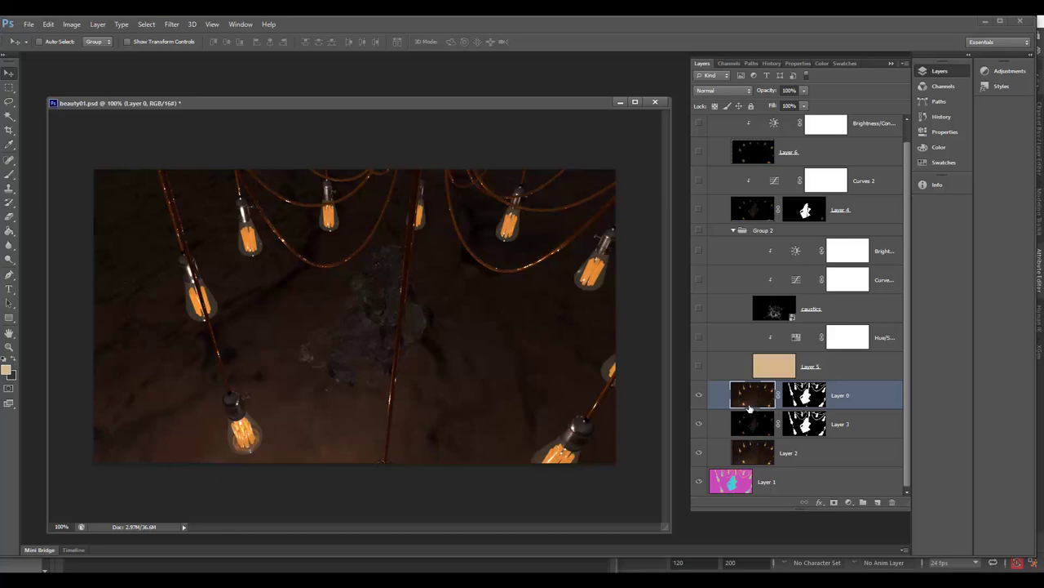
Step: Toggle Layers 0, 3 and 2 off and on again, ending with all three hidden
{"action": "left_click", "coordinate": [697, 396]}
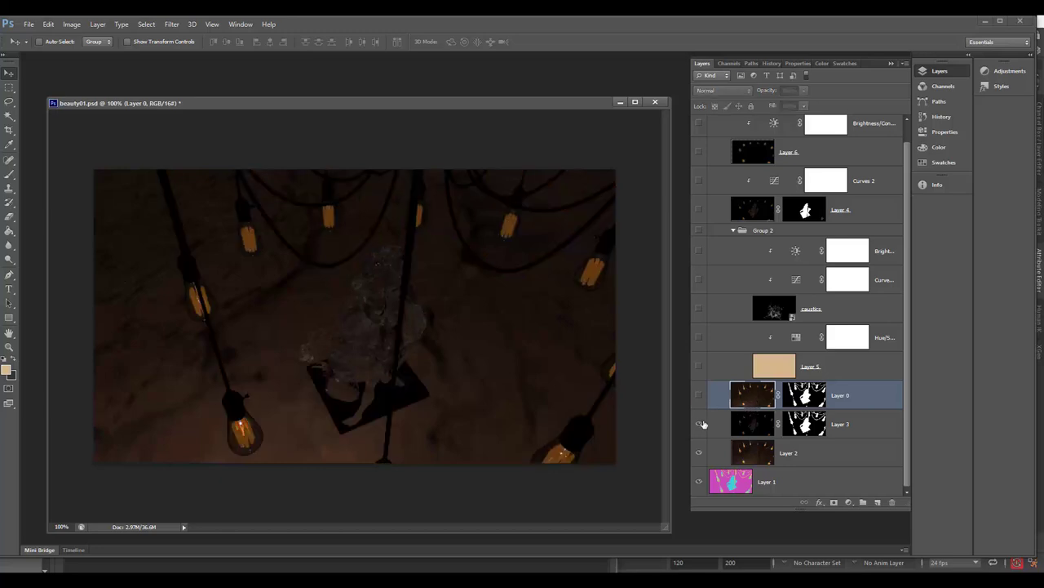
{"action": "left_click", "coordinate": [700, 425]}
{"action": "left_click", "coordinate": [699, 457]}
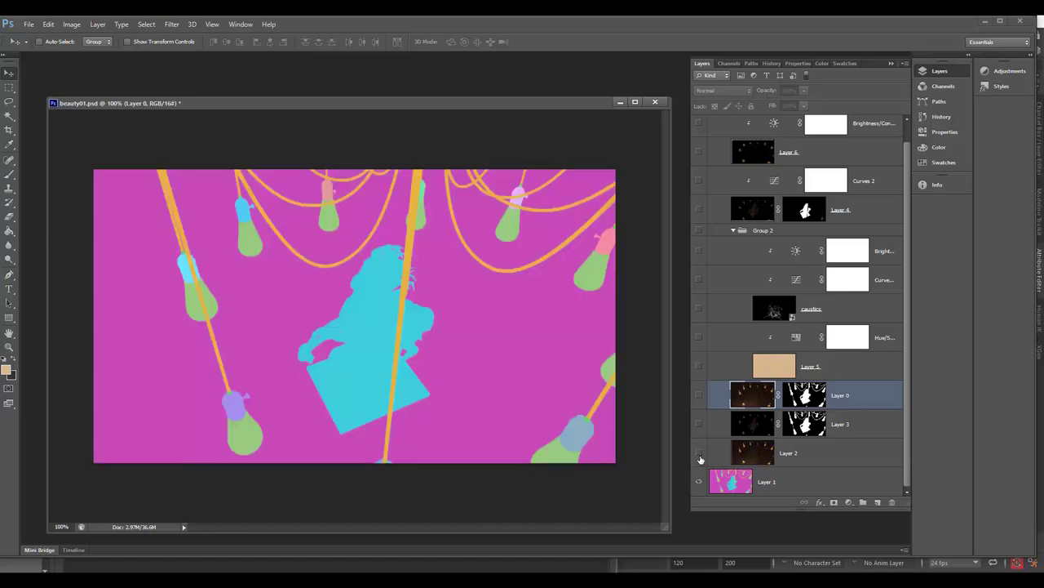
{"action": "left_click", "coordinate": [700, 458]}
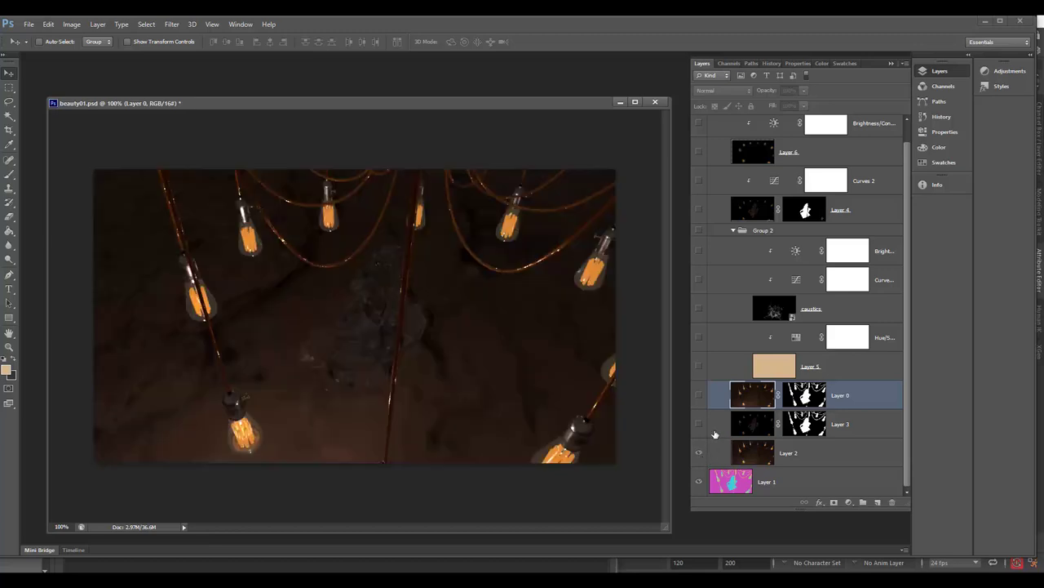
{"action": "left_click", "coordinate": [697, 424]}
{"action": "left_click", "coordinate": [698, 396]}
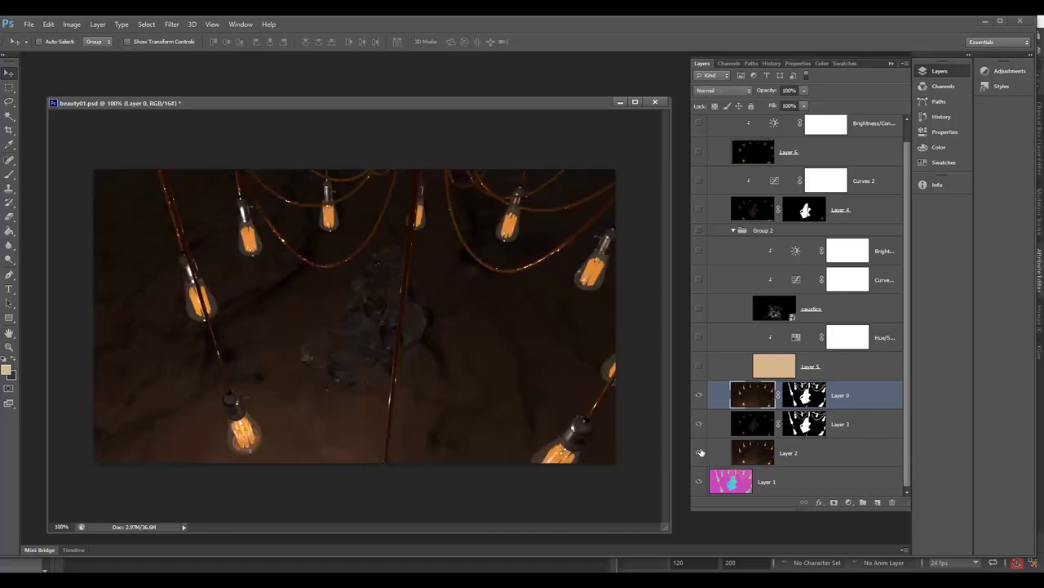
{"action": "left_click", "coordinate": [698, 454]}
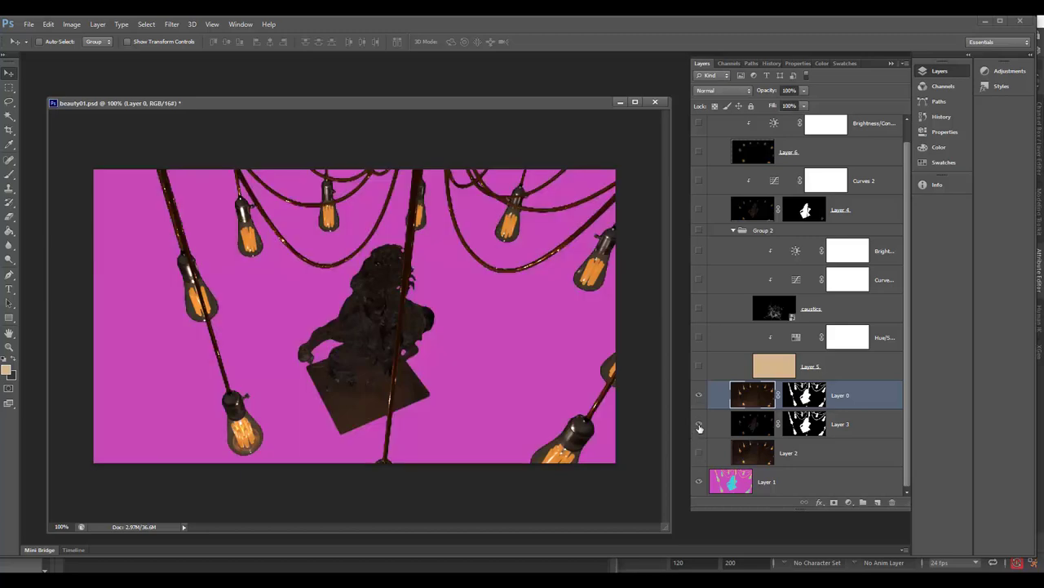
{"action": "left_click_drag", "start_coordinate": [700, 425], "coordinate": [699, 400]}
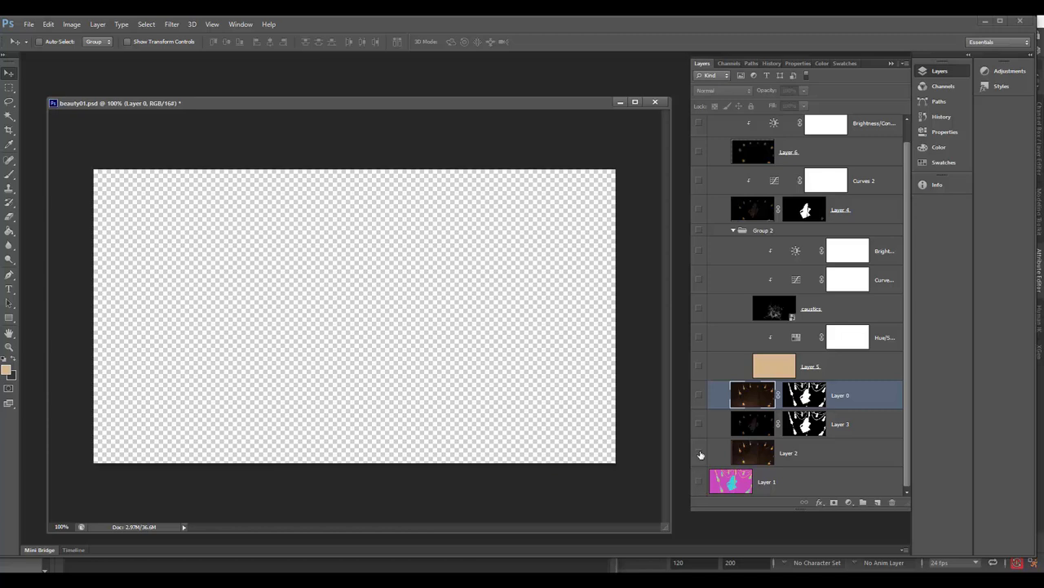
Step: Hide Layer 1, then show Layer 5, Hue/Saturation and the caustics shadow pass
{"action": "left_click", "coordinate": [699, 481]}
{"action": "left_click", "coordinate": [699, 366]}
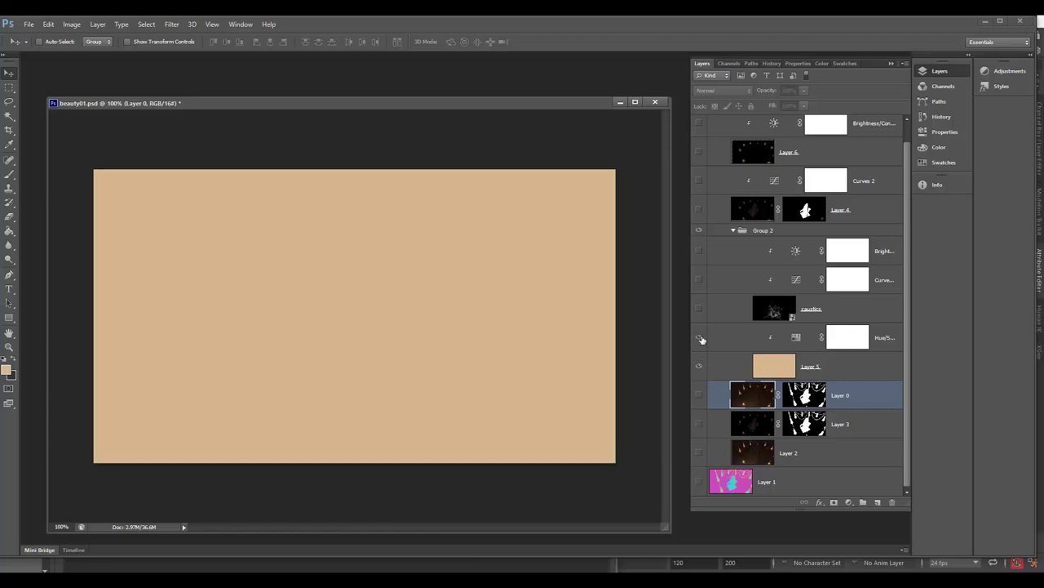
{"action": "left_click", "coordinate": [699, 338]}
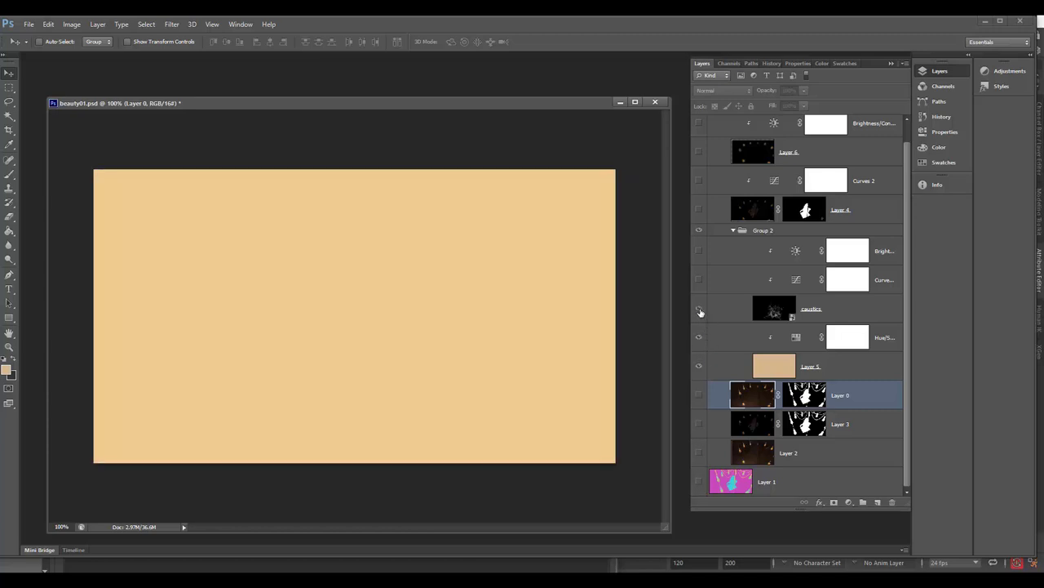
{"action": "left_click", "coordinate": [699, 309]}
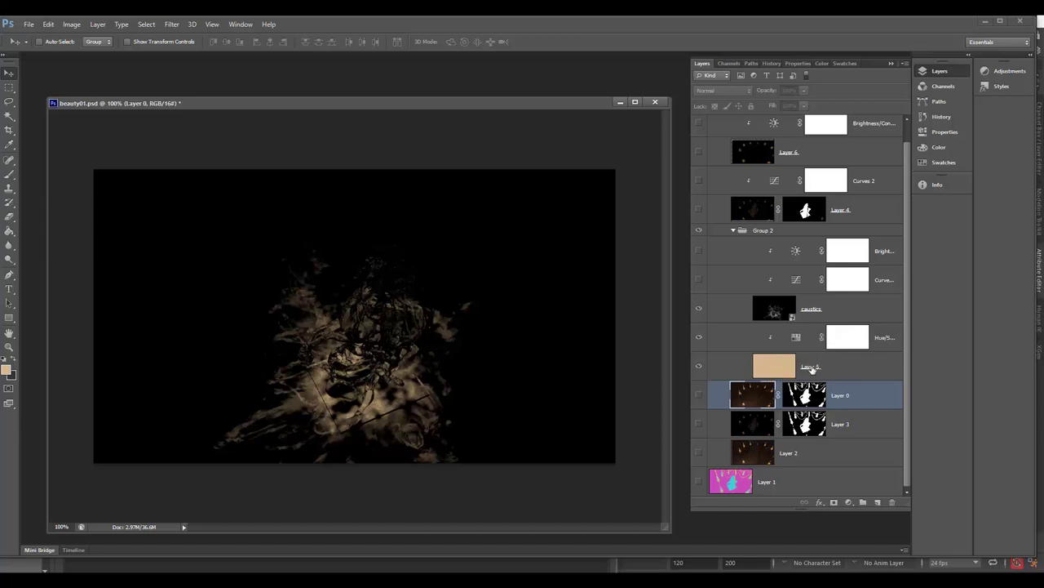
{"action": "left_click", "coordinate": [771, 310]}
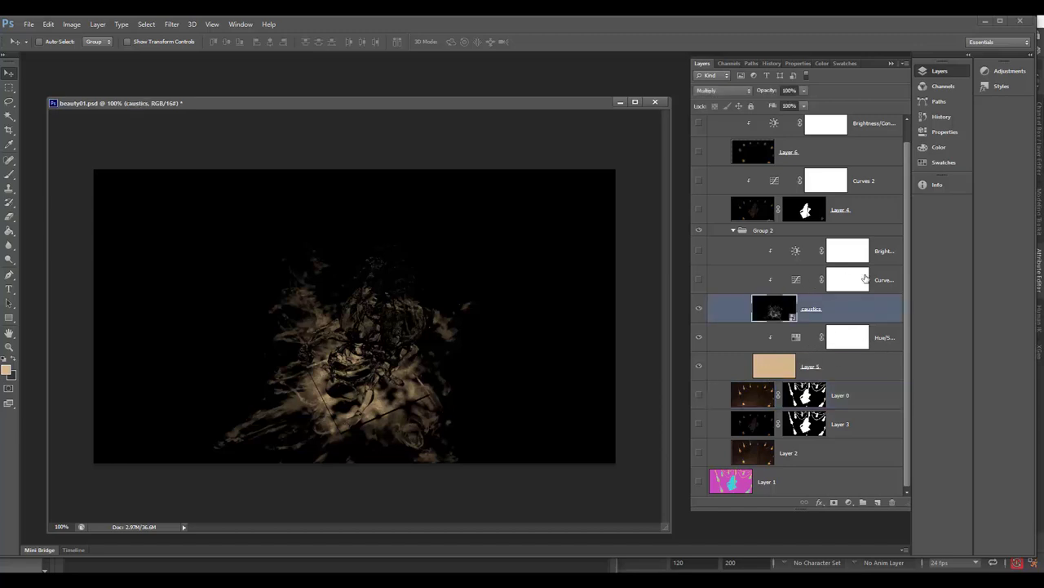
Step: Turn on Group 2's Curves and Brightness adjustments and Layer 4's glow, selecting Layer 4
{"action": "left_click", "coordinate": [699, 279]}
{"action": "left_click", "coordinate": [699, 250]}
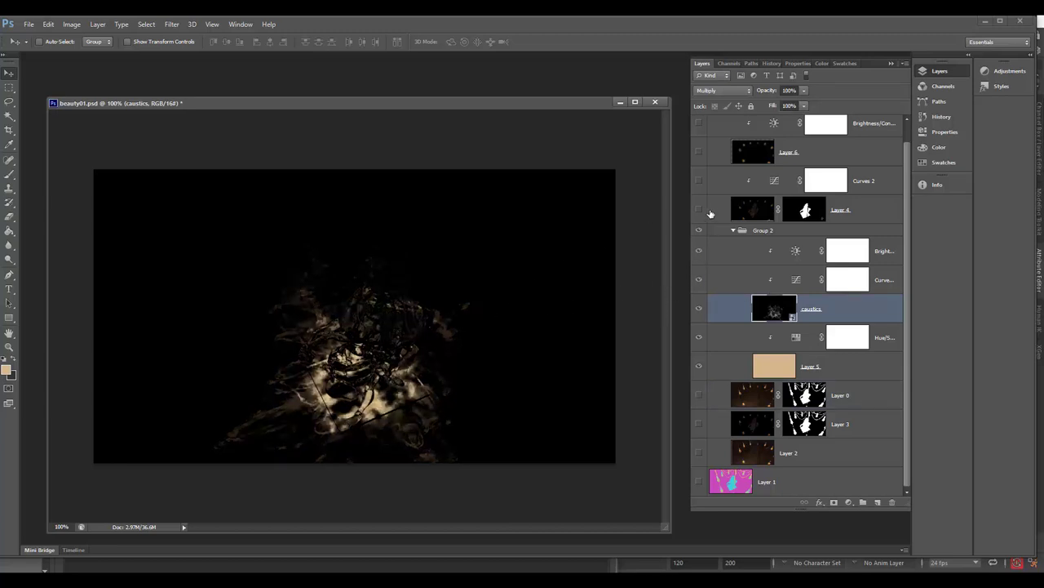
{"action": "left_click", "coordinate": [699, 210]}
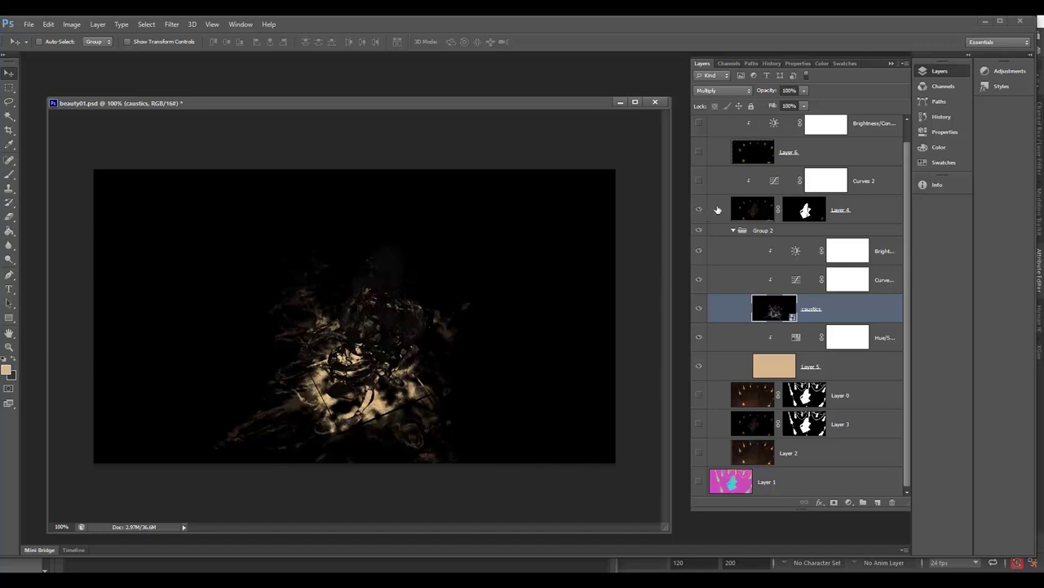
{"action": "left_click", "coordinate": [751, 209]}
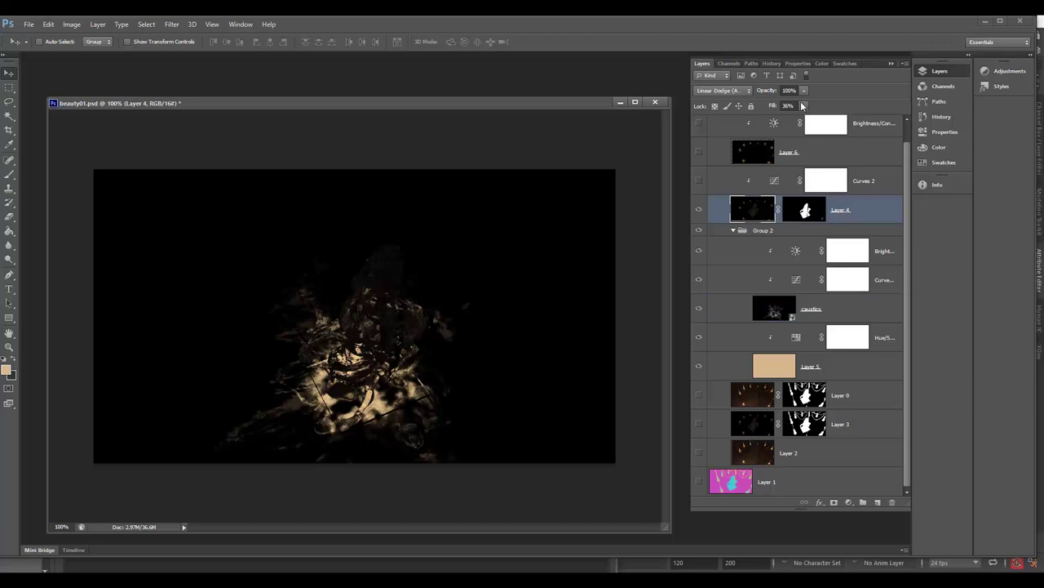
Step: Set Layer 4's fill to 75% and show Curves 2, Layer 6 and Brightness/Contrast
{"action": "left_click", "coordinate": [803, 105]}
{"action": "left_click_drag", "start_coordinate": [804, 122], "coordinate": [826, 125]}
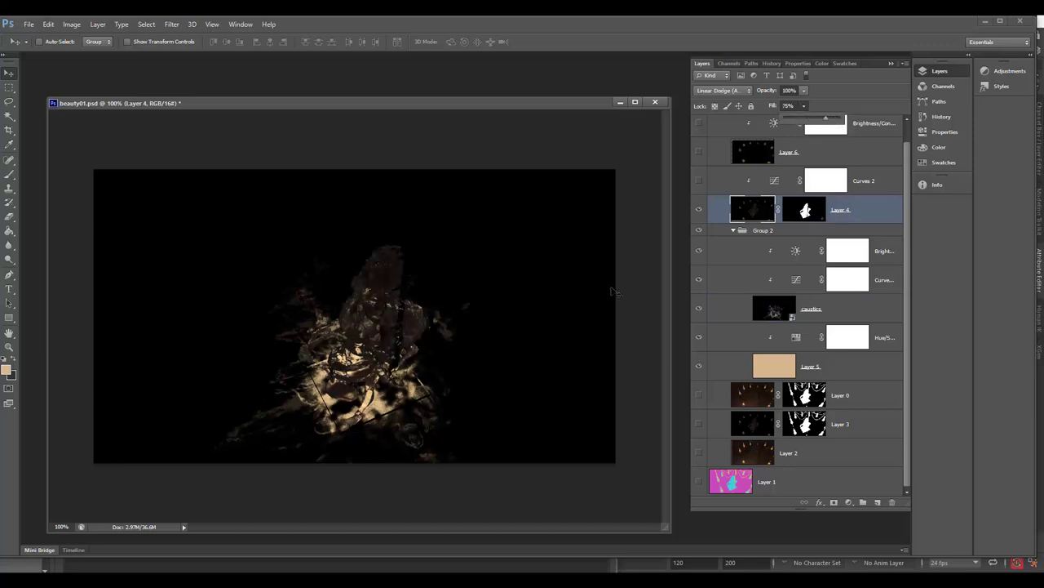
{"action": "left_click", "coordinate": [699, 180]}
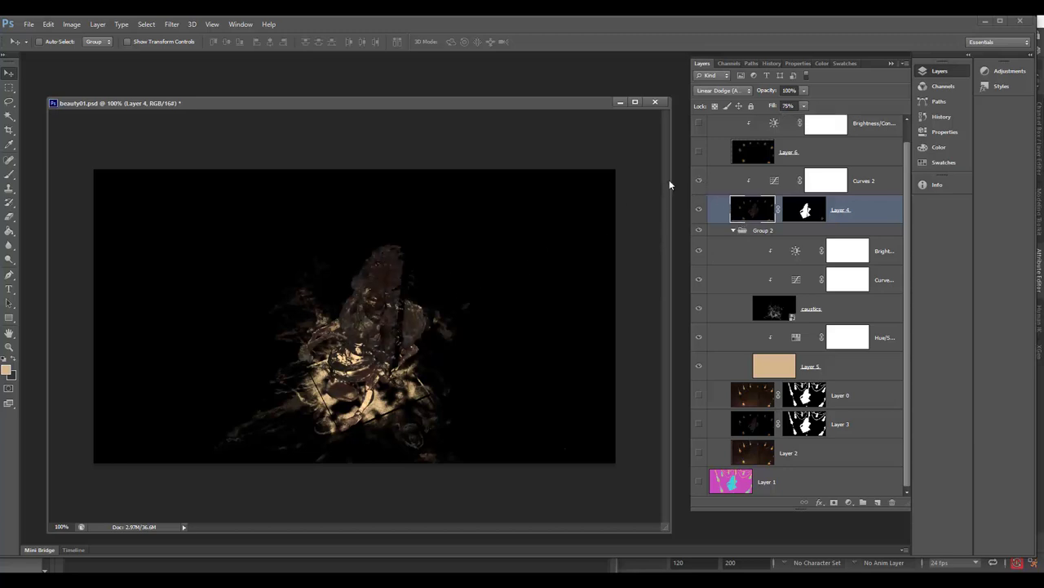
{"action": "left_click", "coordinate": [698, 151]}
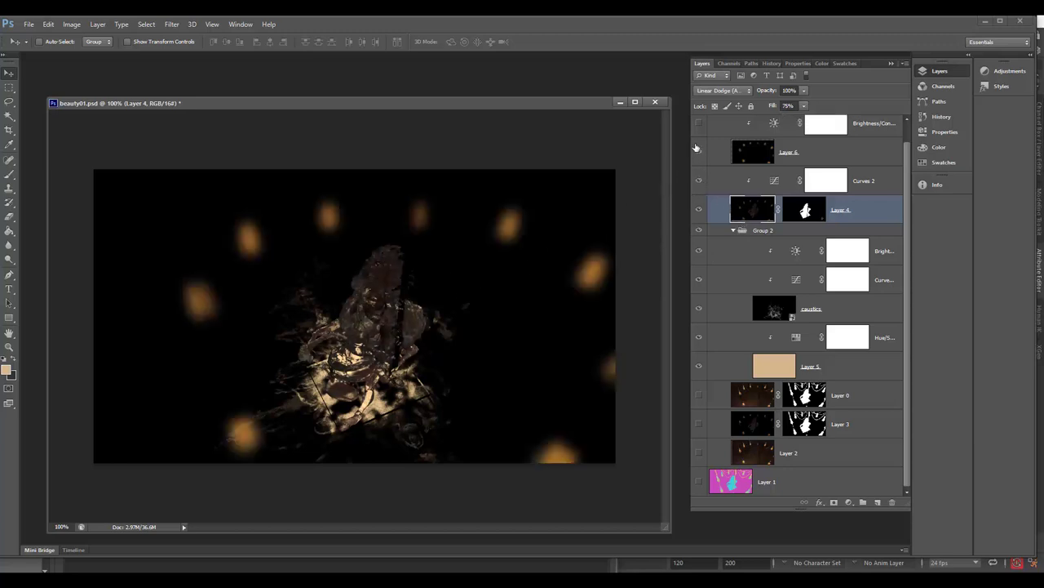
{"action": "left_click", "coordinate": [699, 124]}
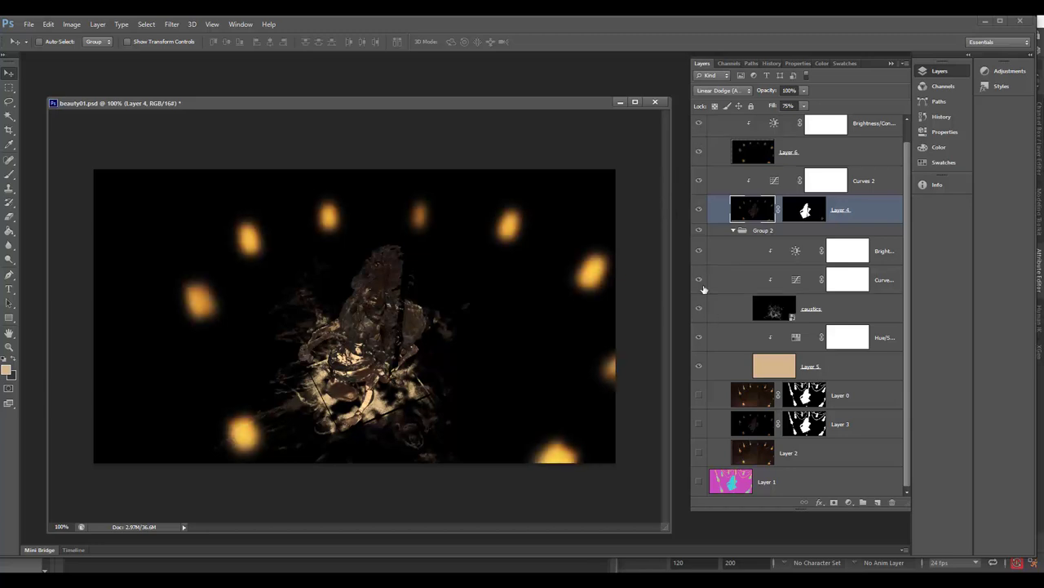
Step: Show Layers 2, 3 and 0 to restore the lit bulb render, then select caustics
{"action": "left_click", "coordinate": [699, 453]}
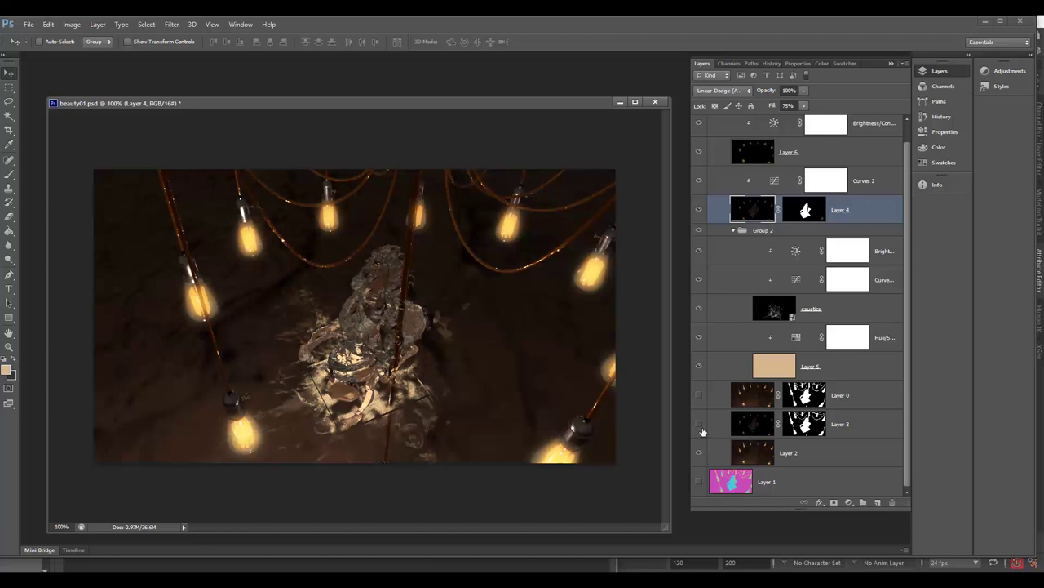
{"action": "left_click", "coordinate": [699, 424]}
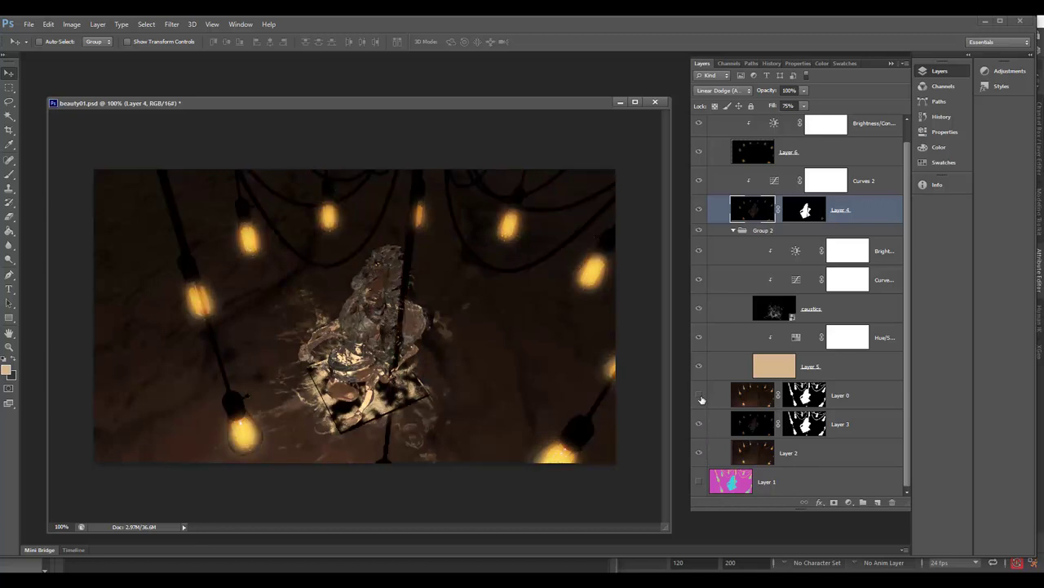
{"action": "left_click", "coordinate": [700, 395]}
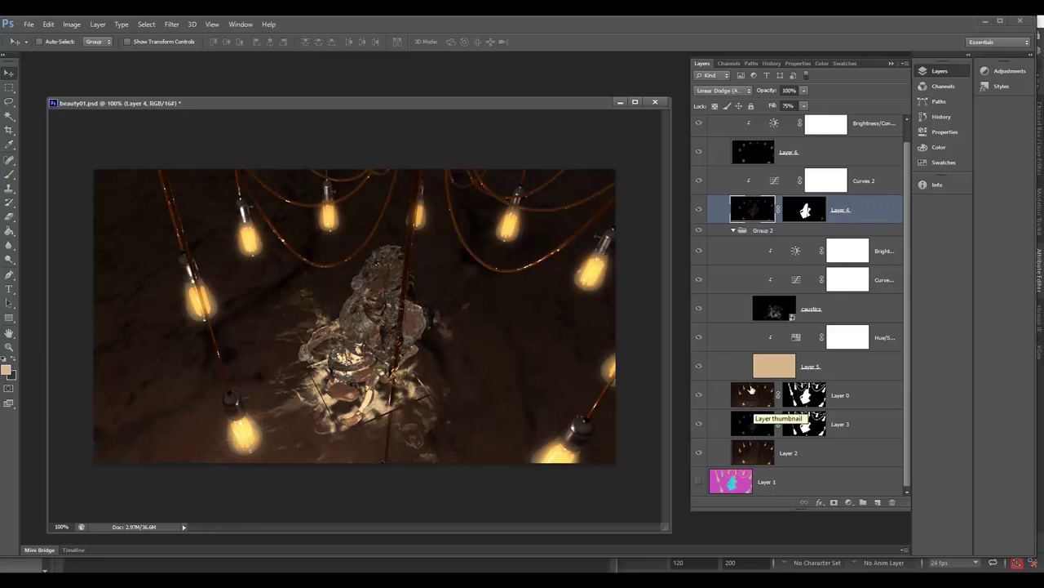
{"action": "left_click", "coordinate": [780, 308]}
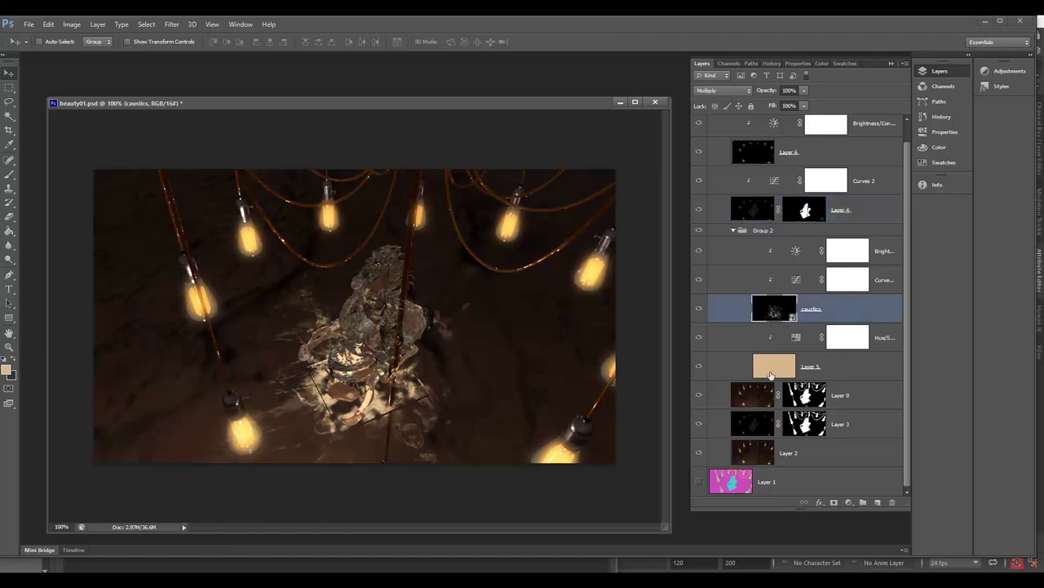